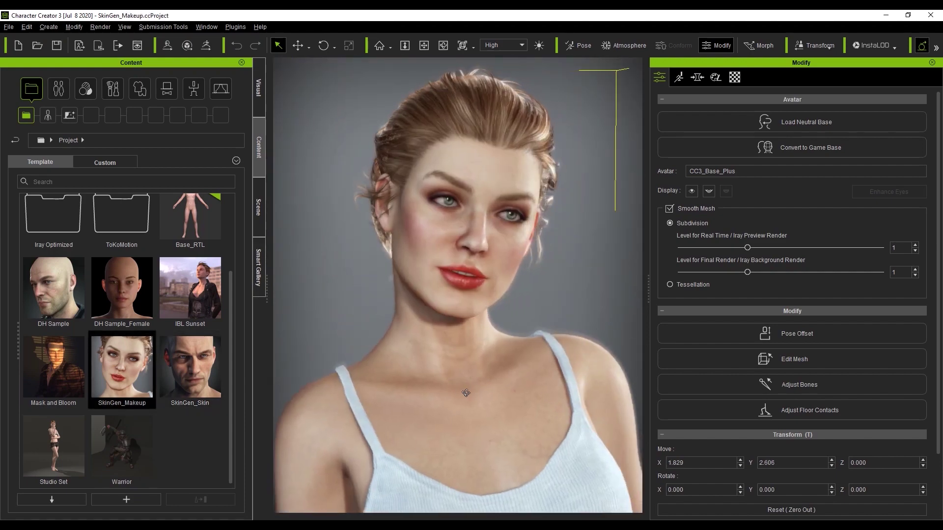
# - Load the DH Sample_Female template, glance at its Appearance Editor, then return to Avatar settings
pyautogui.moveTo(466, 393); pyautogui.dragTo(300, 407, button='right')
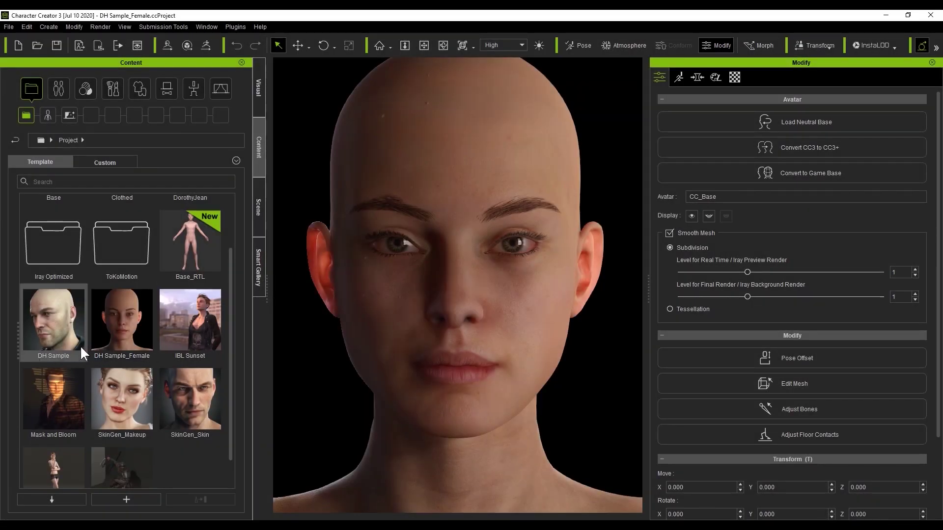
pyautogui.click(111, 353)
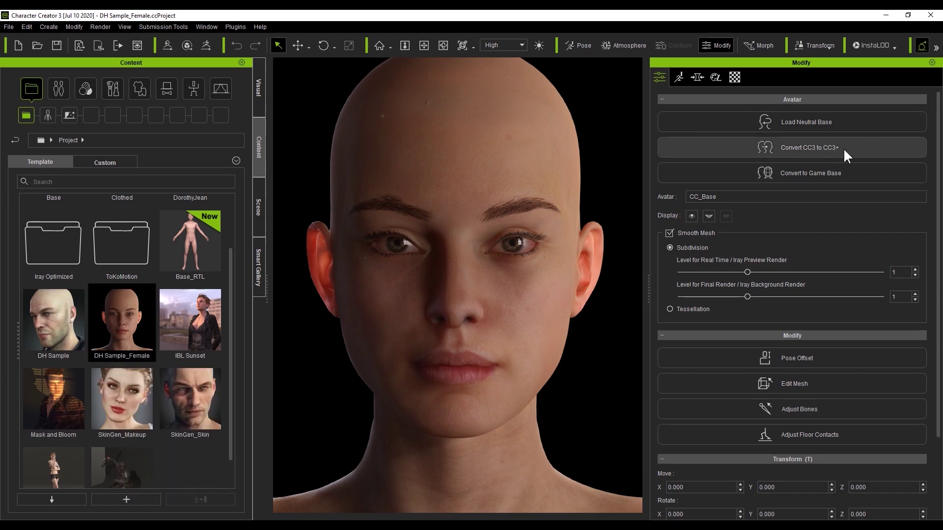
pyautogui.click(716, 78)
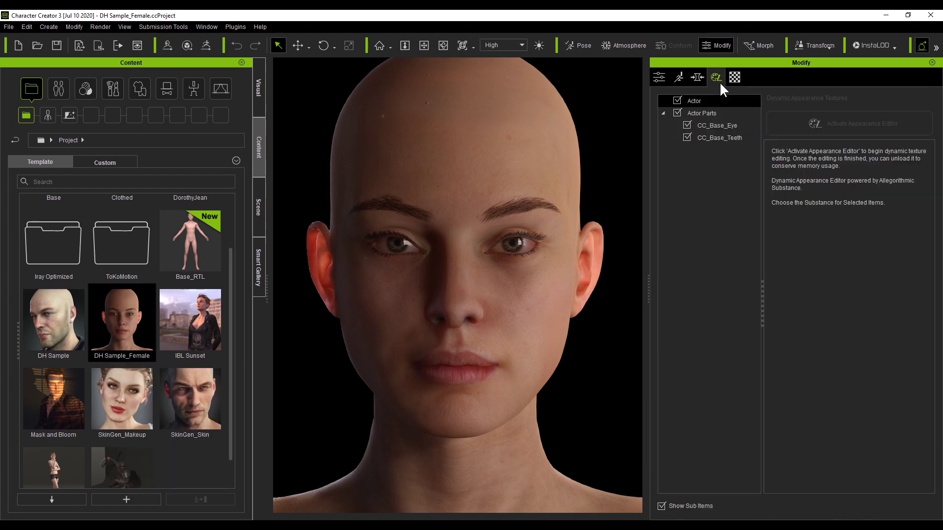
pyautogui.click(742, 101)
pyautogui.click(660, 78)
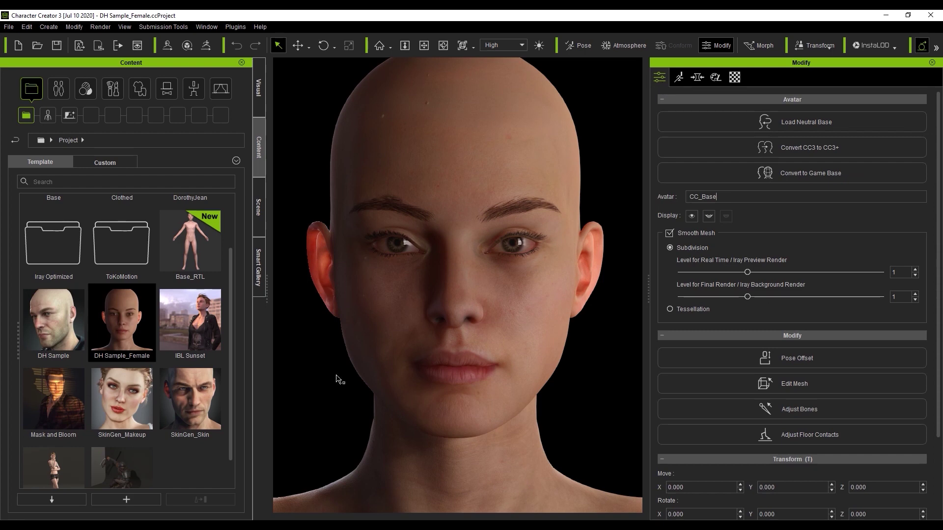
pyautogui.click(130, 407)
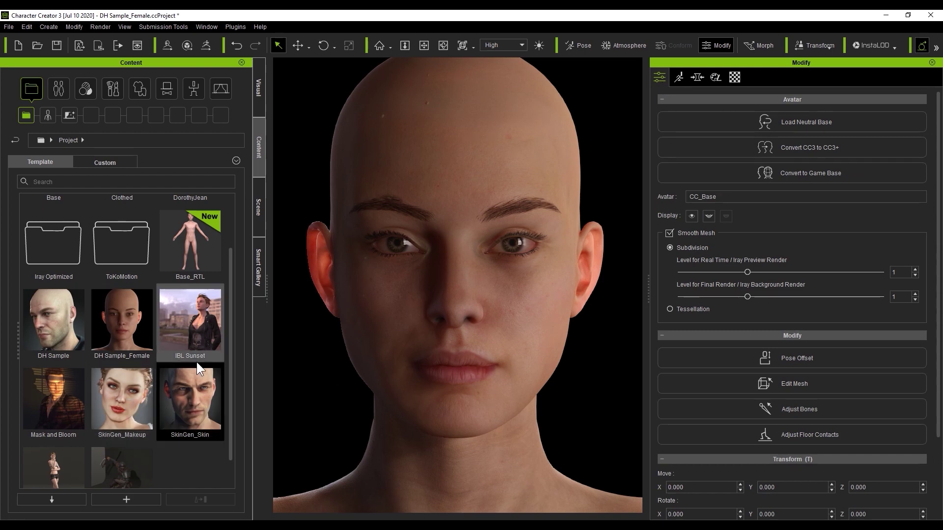
# - Load the SkinGen_Skin sample project without saving the current character
pyautogui.doubleClick(206, 411)
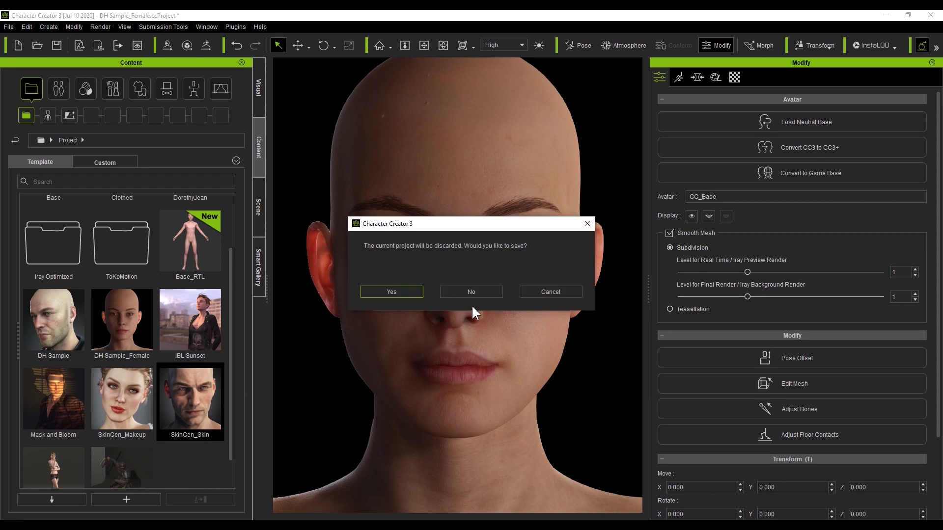
pyautogui.click(470, 293)
pyautogui.click(462, 310)
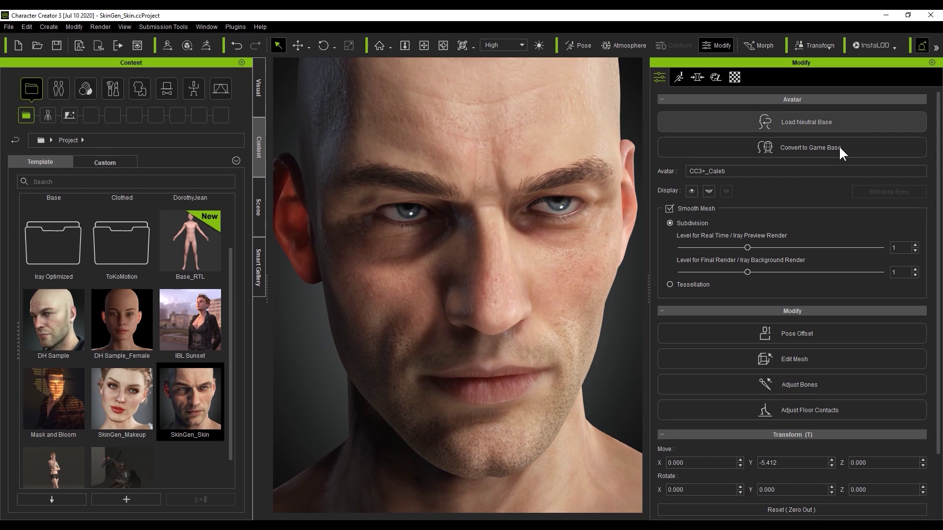
# - Bring up the Appearance Editor, check its Outfits, then switch to the Skin layers
pyautogui.click(714, 77)
pyautogui.click(889, 100)
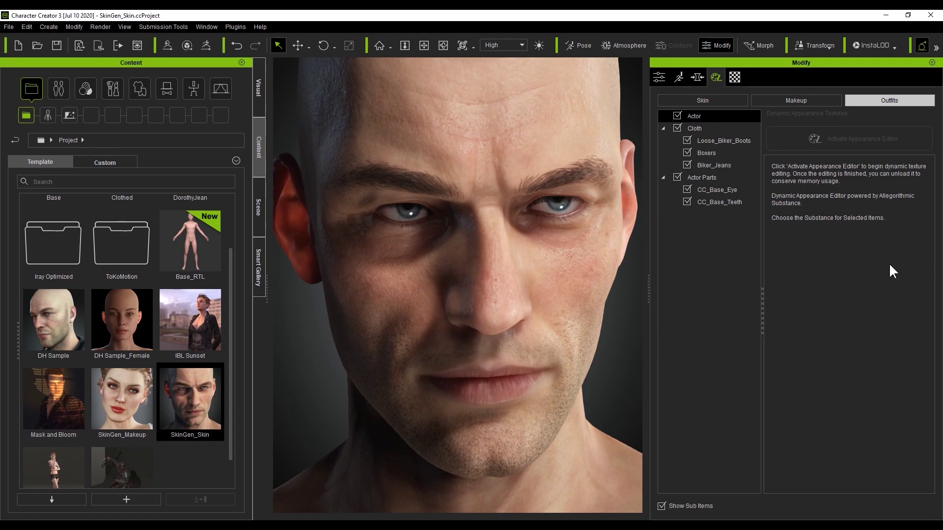
pyautogui.click(729, 101)
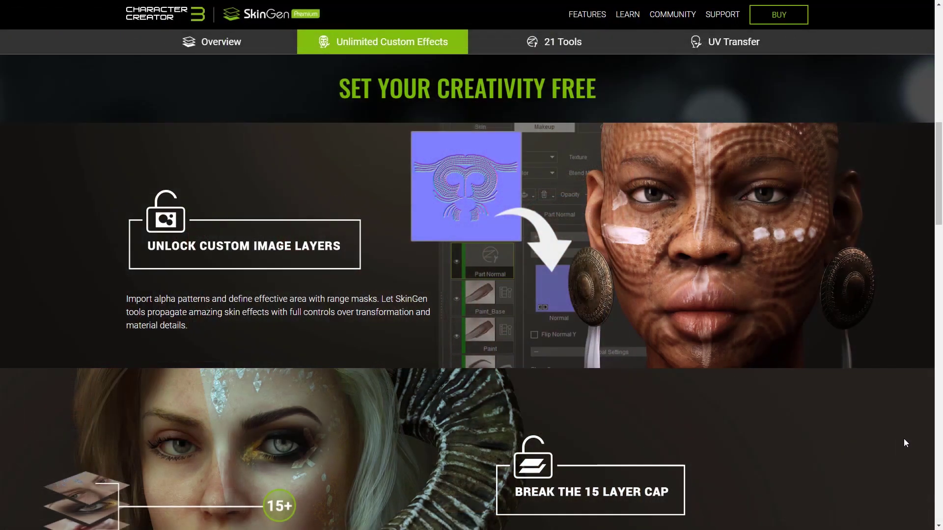
# - Scroll through the SkinGen Premium and Realistic Human Skin web pages
pyautogui.scroll(-5, 904, 440)
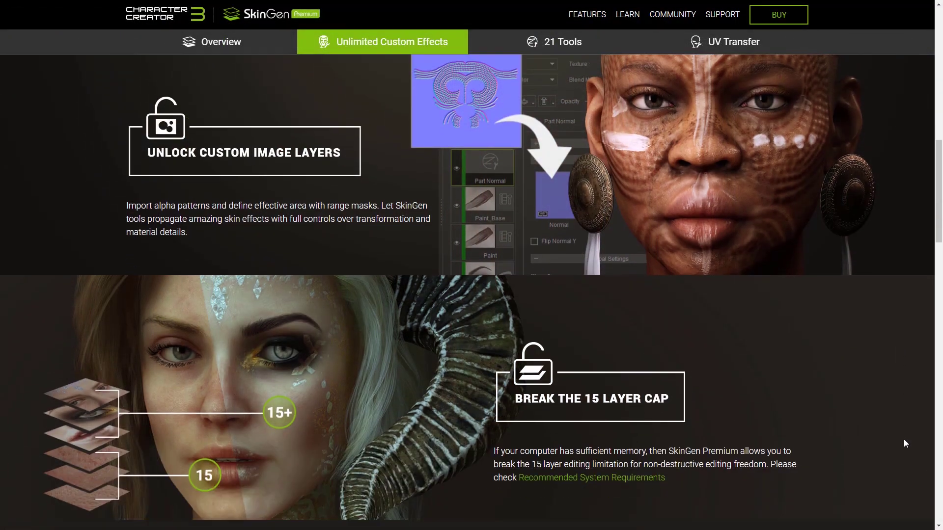
pyautogui.scroll(-6, 903, 439)
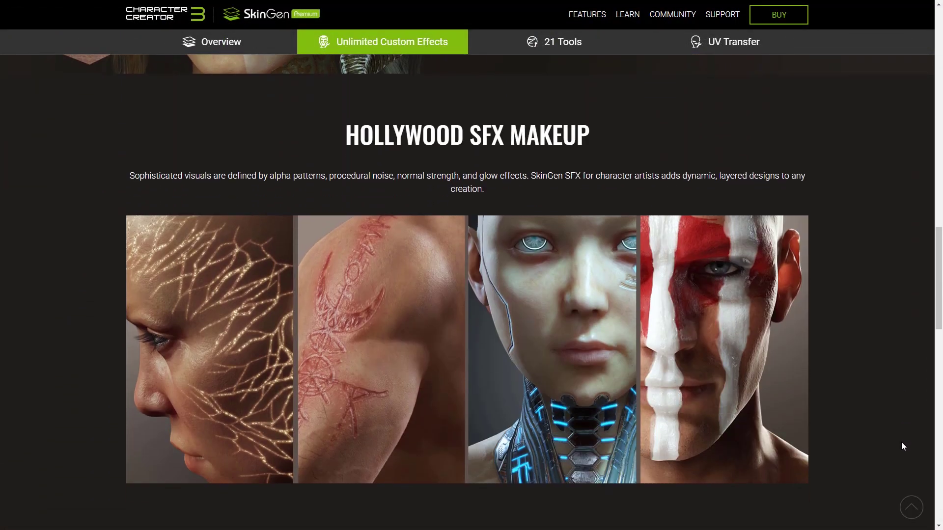
pyautogui.scroll(-1, 900, 440)
pyautogui.scroll(-8, 900, 441)
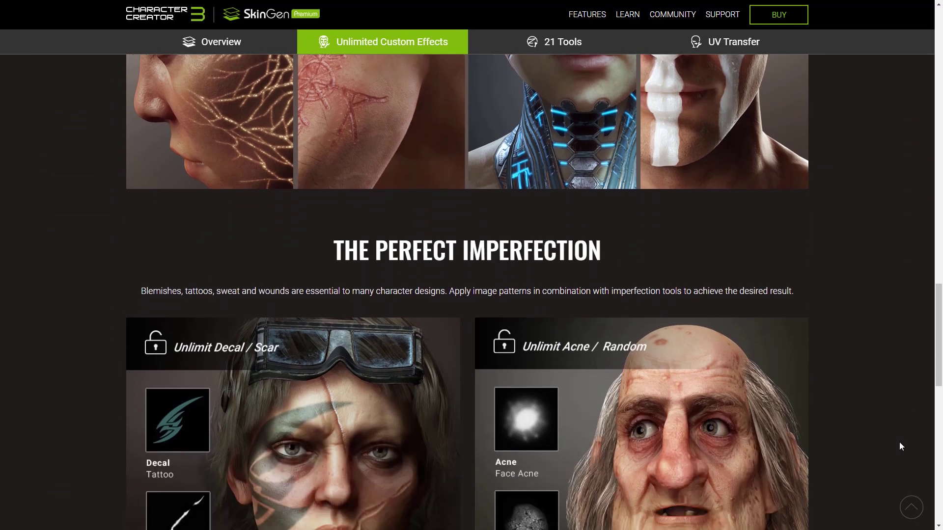
pyautogui.scroll(-5, 898, 443)
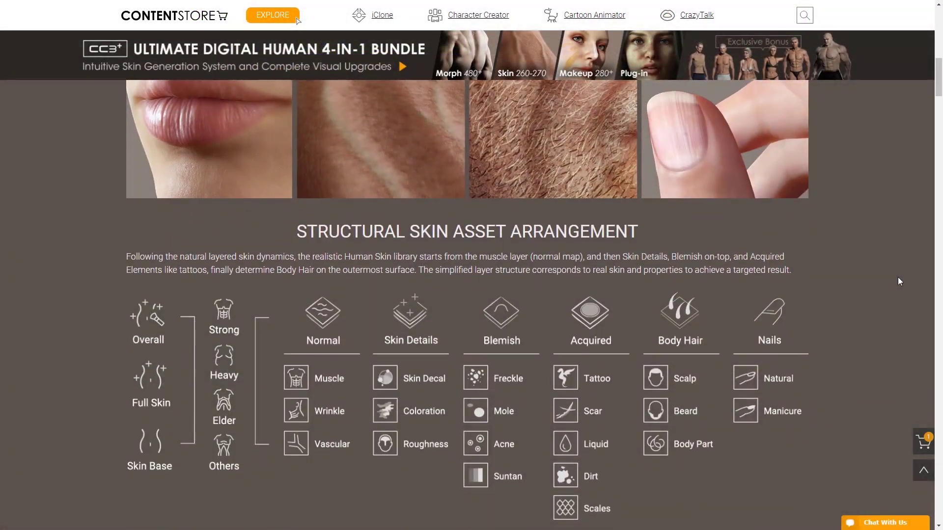
pyautogui.scroll(-2, 898, 280)
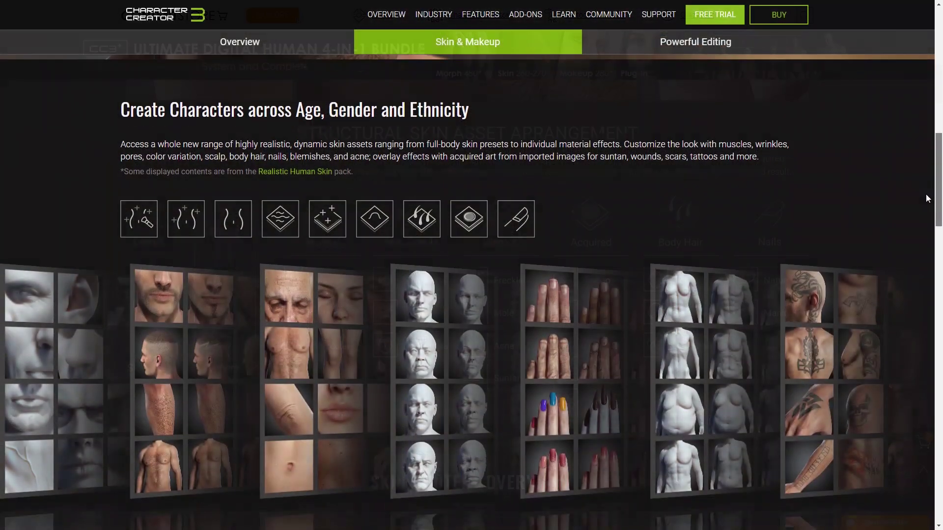
pyautogui.scroll(-1, 926, 199)
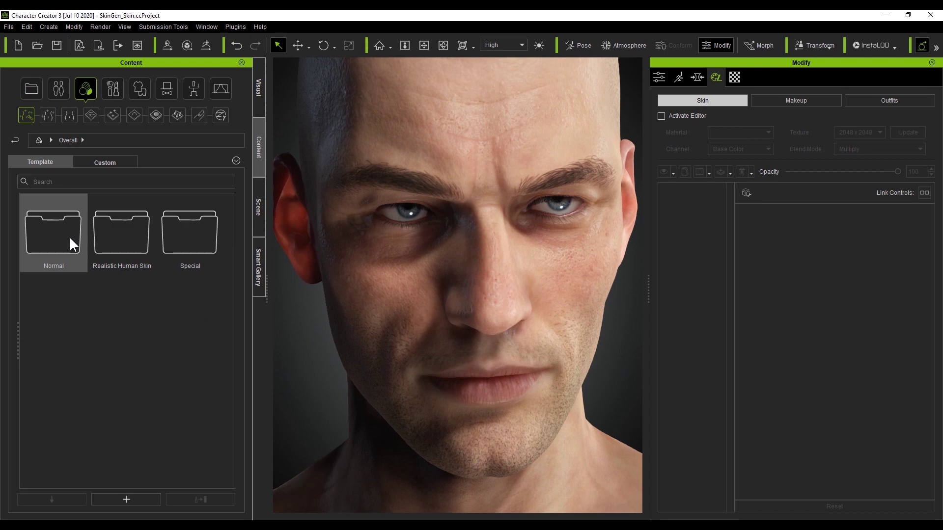
# - Browse the Normal skin folder and its Repack for CC3+ subfolder, then return to the top
pyautogui.doubleClick(70, 237)
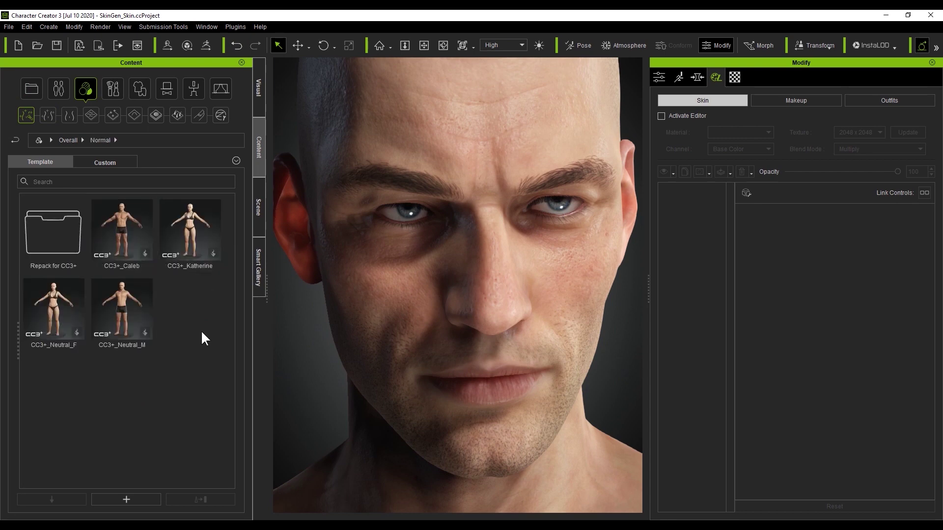
pyautogui.doubleClick(71, 240)
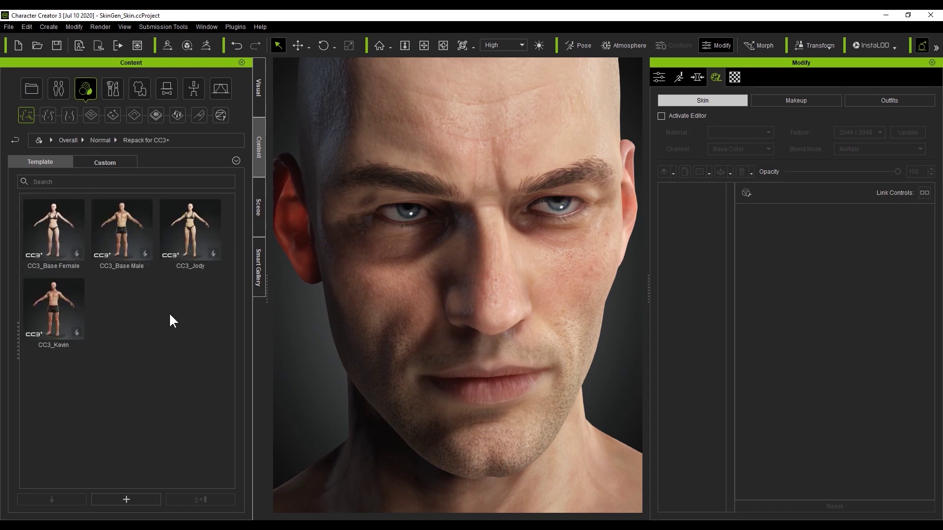
pyautogui.click(15, 140)
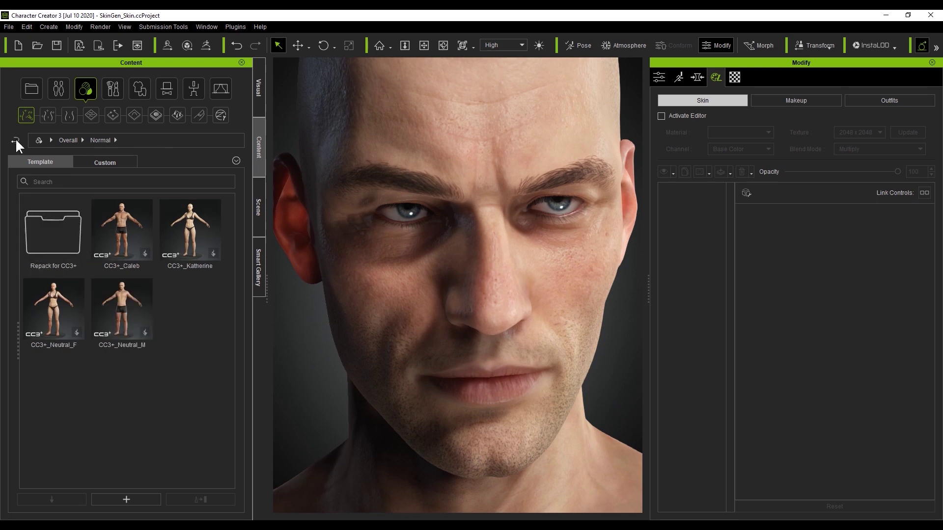
pyautogui.click(16, 139)
# - Browse the Special and Hivewire folders, then open the Realistic Human Skin folder
pyautogui.doubleClick(217, 230)
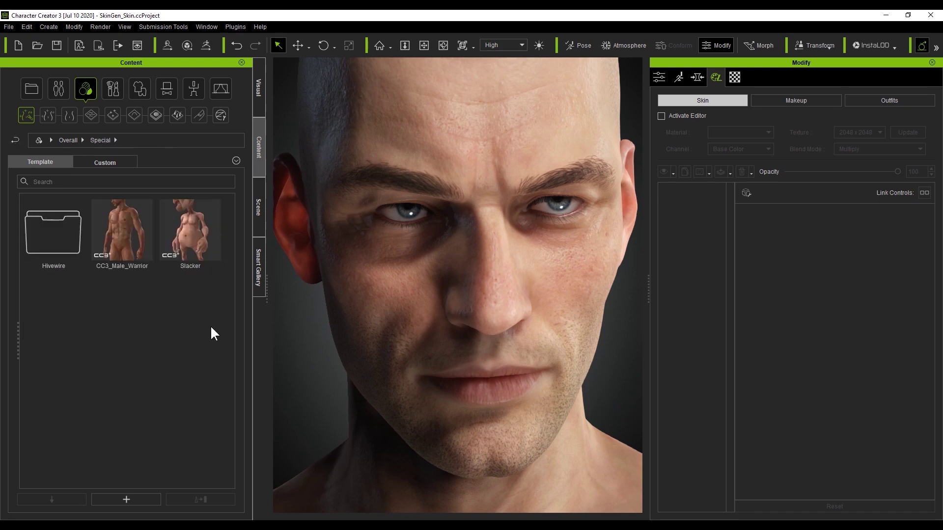
pyautogui.doubleClick(71, 235)
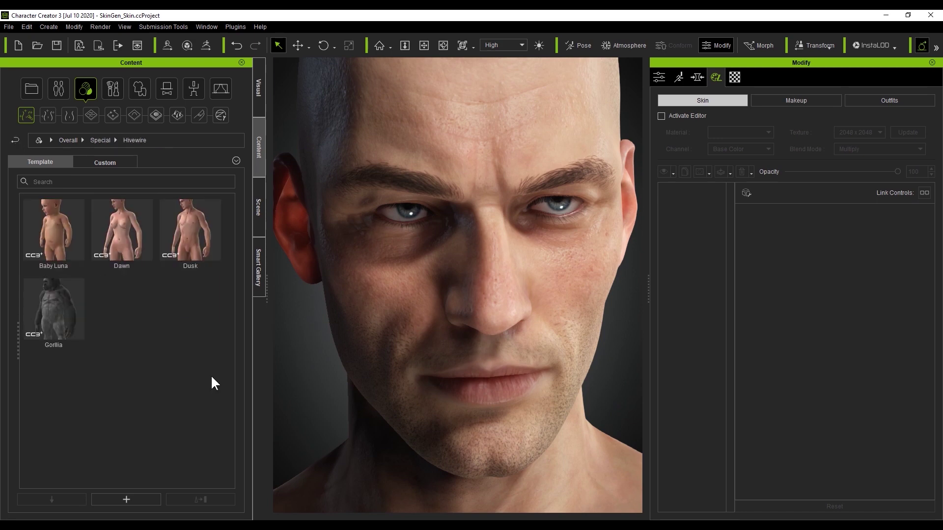
pyautogui.click(16, 140)
pyautogui.click(17, 139)
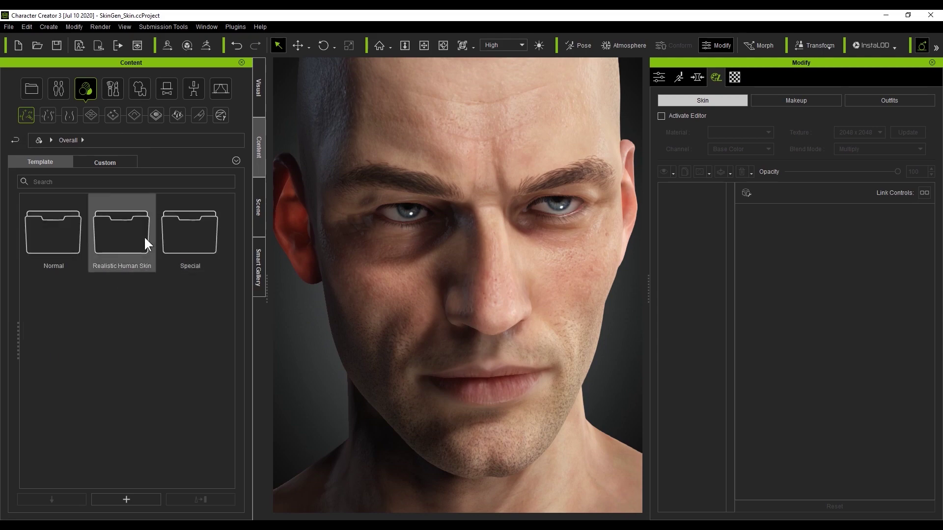
pyautogui.click(145, 241)
pyautogui.doubleClick(139, 251)
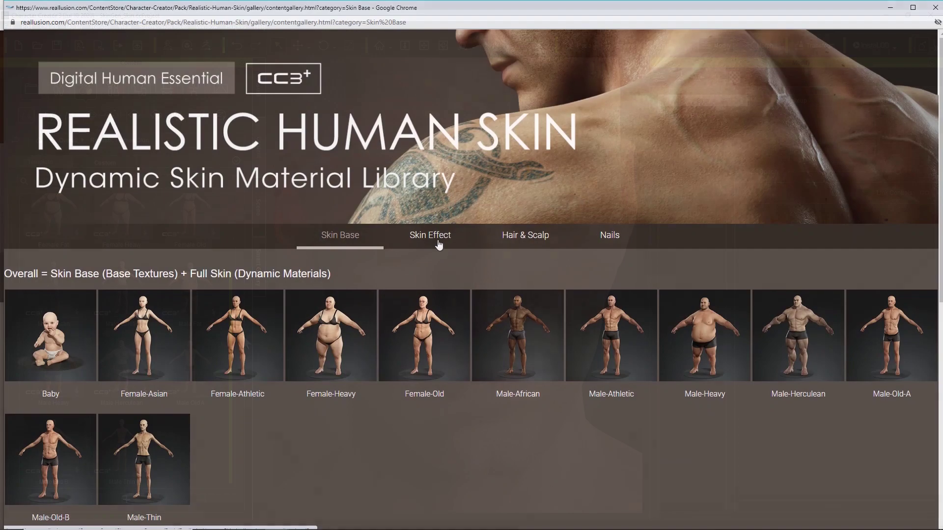
# - Show the Skin Effect asset gallery and scroll through its samples
pyautogui.click(435, 239)
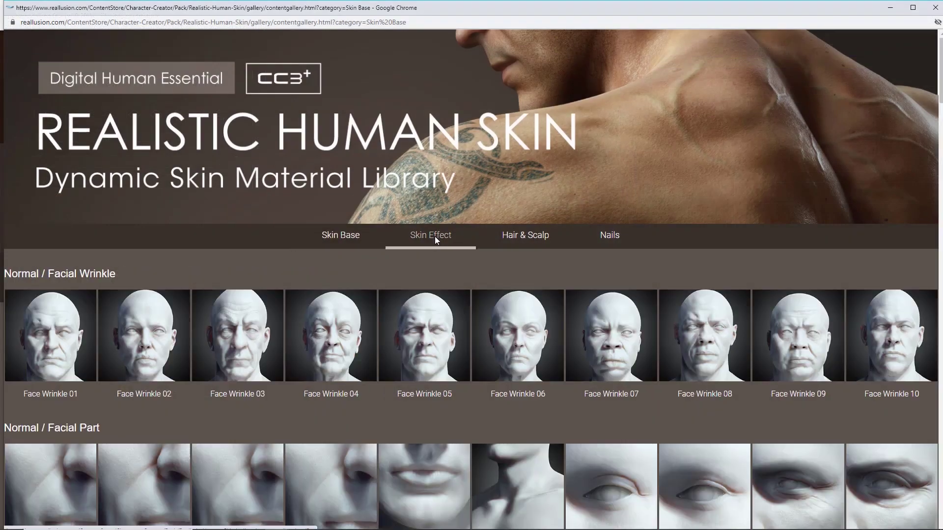
pyautogui.scroll(-20, 760, 372)
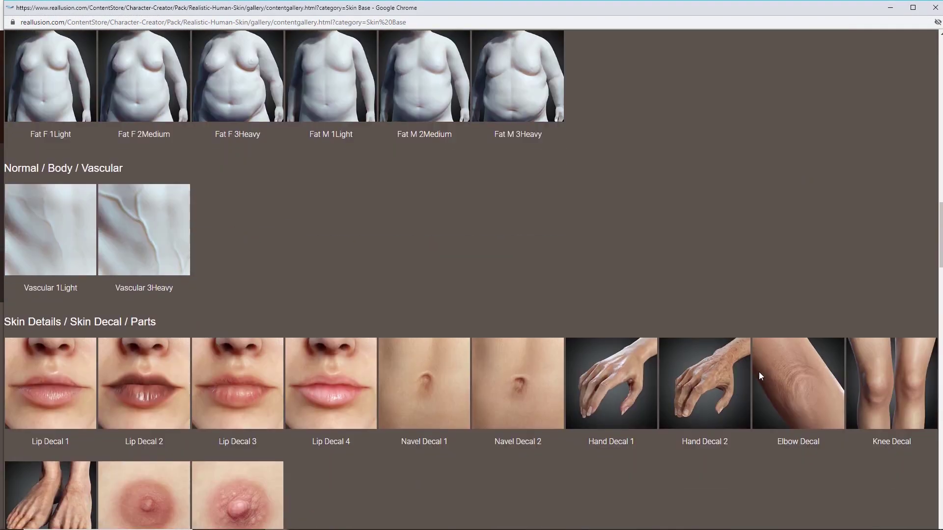
pyautogui.scroll(-20, 759, 376)
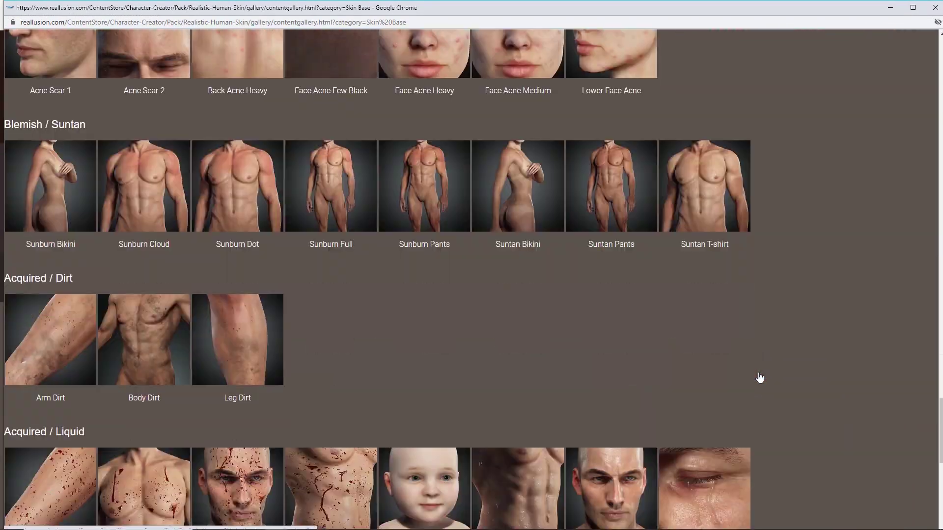
pyautogui.scroll(-10, 760, 377)
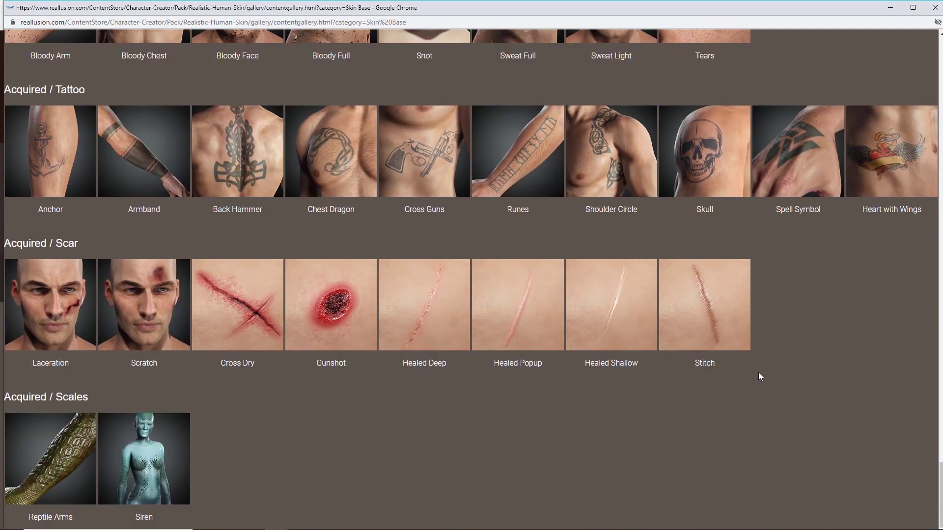
pyautogui.scroll(20, 760, 377)
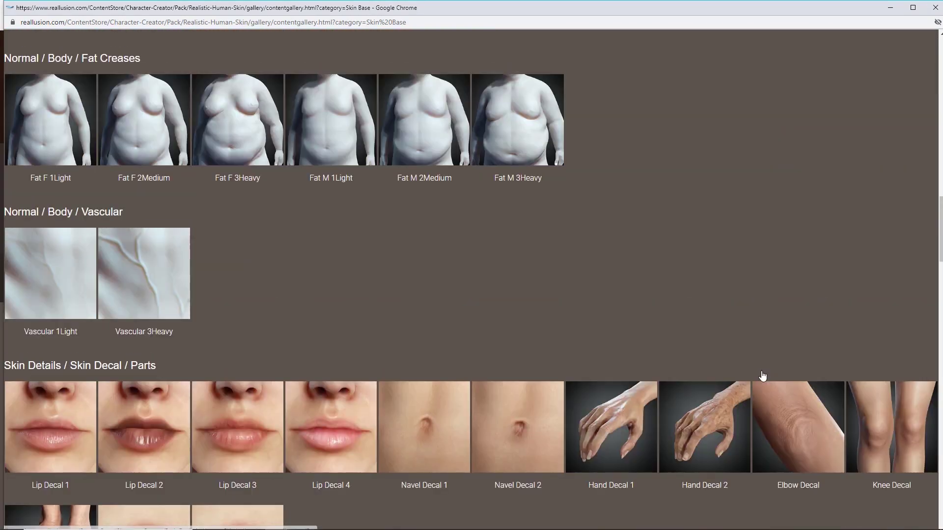
pyautogui.scroll(20, 762, 376)
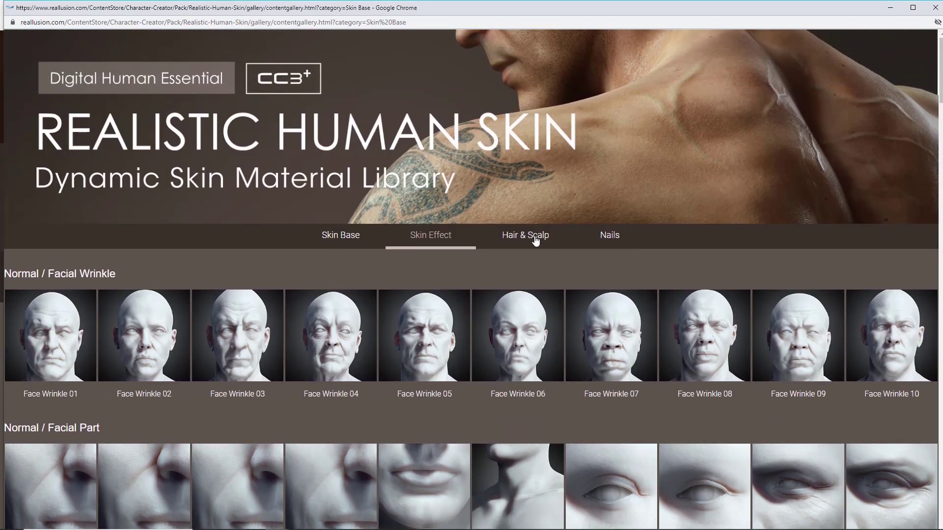
# - View the Hair & Scalp samples, then the Nails samples
pyautogui.click(535, 240)
pyautogui.scroll(-12, 762, 354)
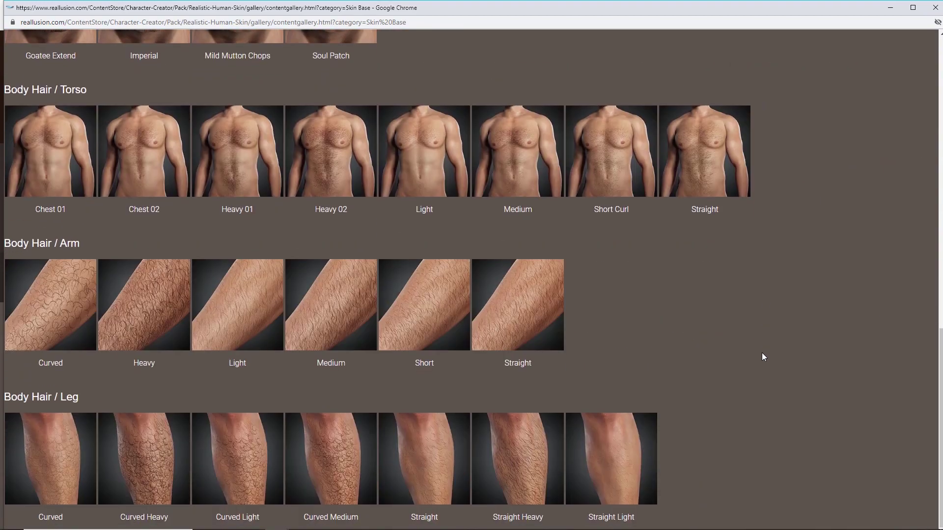
pyautogui.scroll(12, 762, 357)
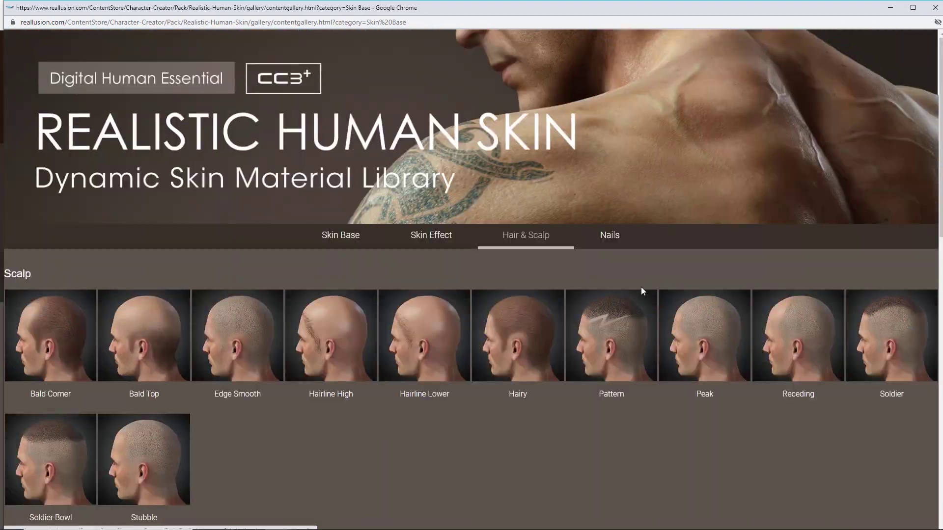
pyautogui.click(607, 240)
pyautogui.scroll(-6, 762, 357)
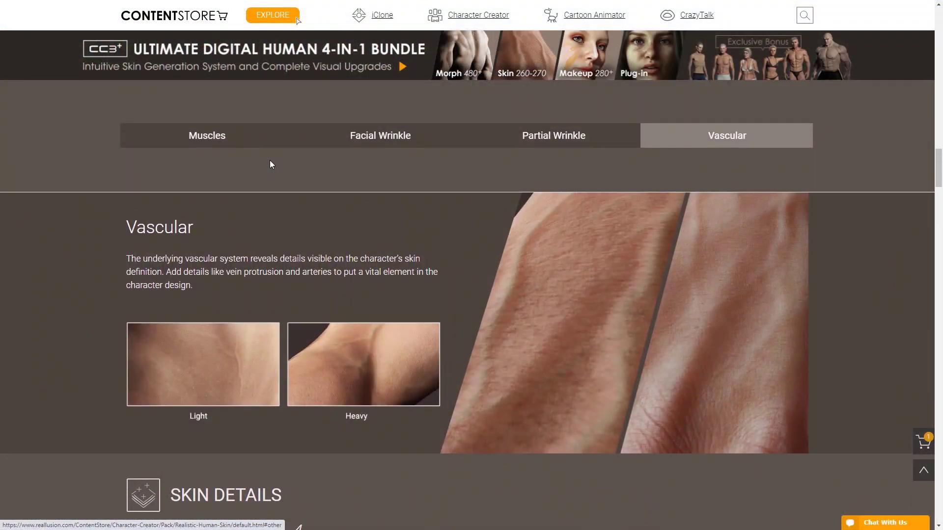
# - View the Muscles, Facial Wrinkle, Partial Wrinkle and Vascular samples
pyautogui.click(198, 144)
pyautogui.click(376, 139)
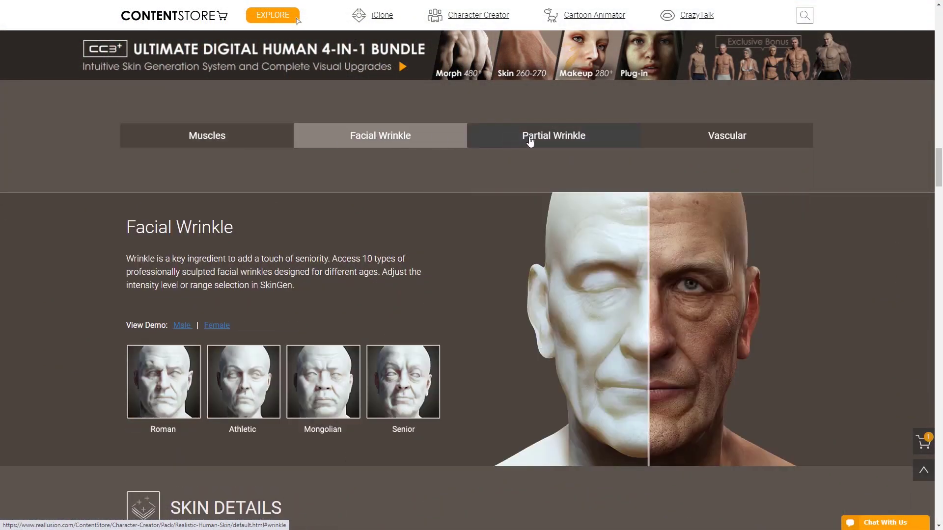
pyautogui.click(535, 141)
pyautogui.click(726, 132)
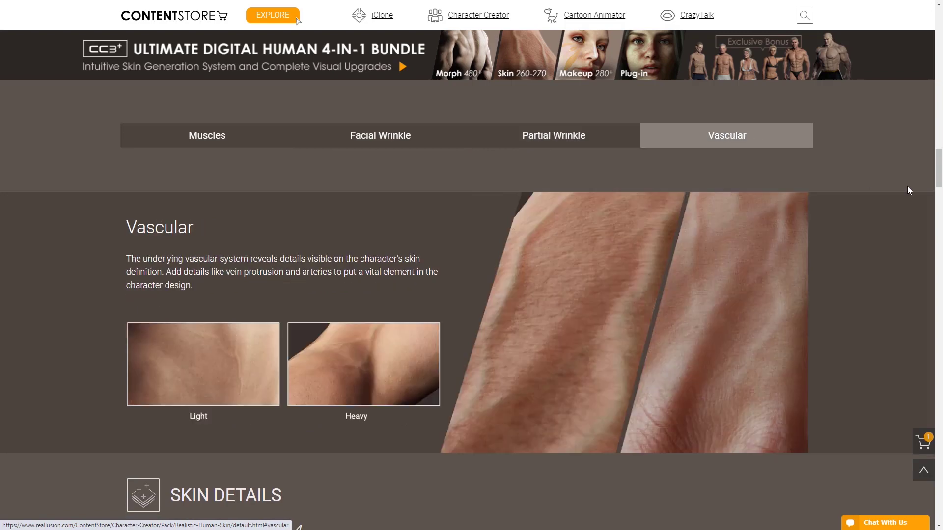
pyautogui.scroll(-5, 907, 191)
pyautogui.scroll(-2, 906, 193)
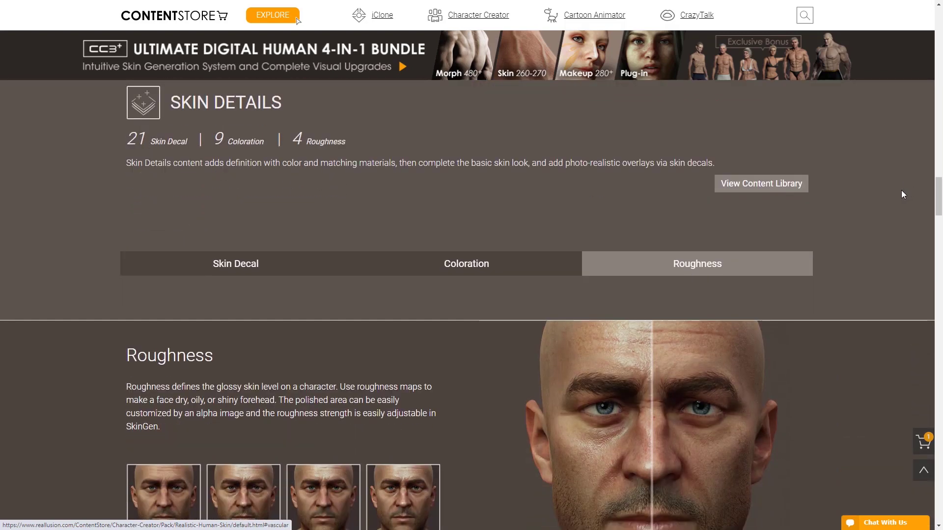
pyautogui.scroll(-3, 902, 193)
# - View the Skin Decal, Coloration and Roughness samples
pyautogui.click(283, 123)
pyautogui.click(474, 120)
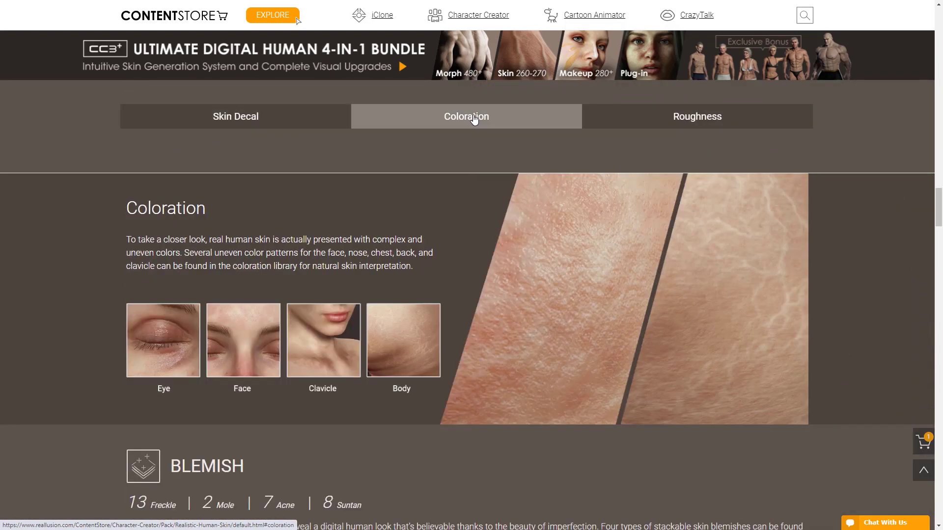
pyautogui.click(675, 117)
pyautogui.scroll(-6, 897, 188)
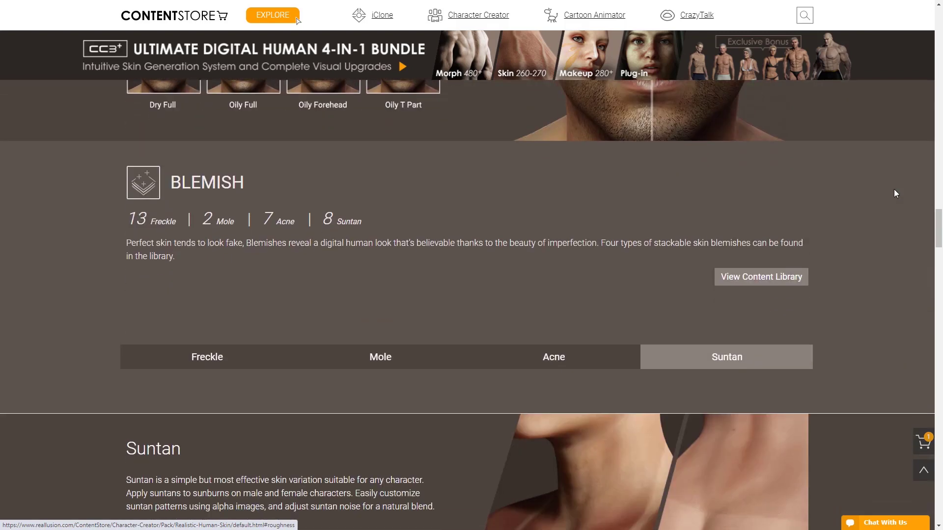
pyautogui.scroll(-1, 895, 193)
pyautogui.scroll(-4, 894, 191)
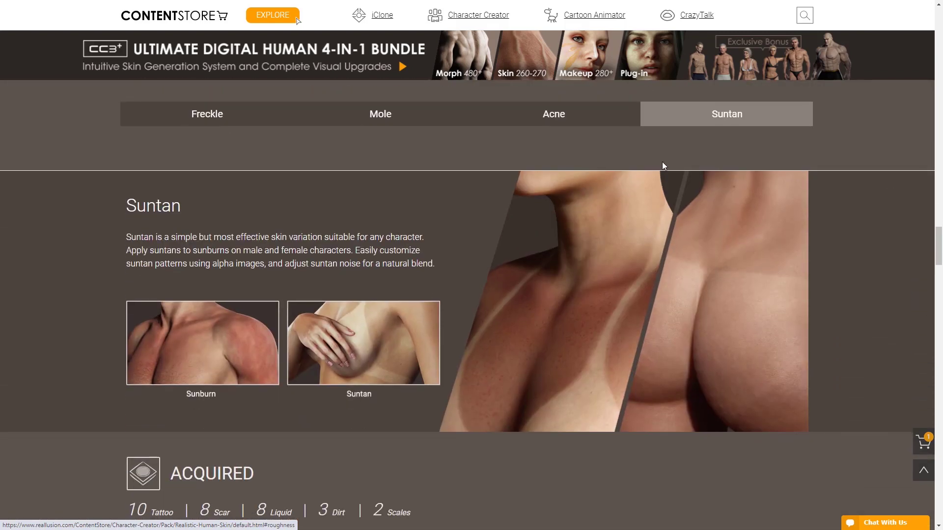
# - View the Freckle, Mole, Acne and Suntan samples
pyautogui.click(224, 122)
pyautogui.click(387, 118)
pyautogui.click(585, 115)
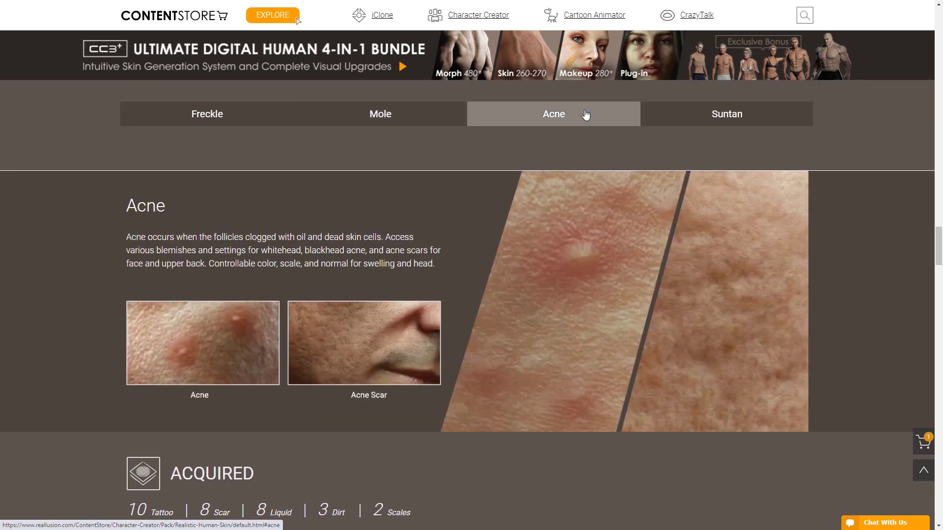
pyautogui.click(742, 116)
pyautogui.scroll(-7, 891, 159)
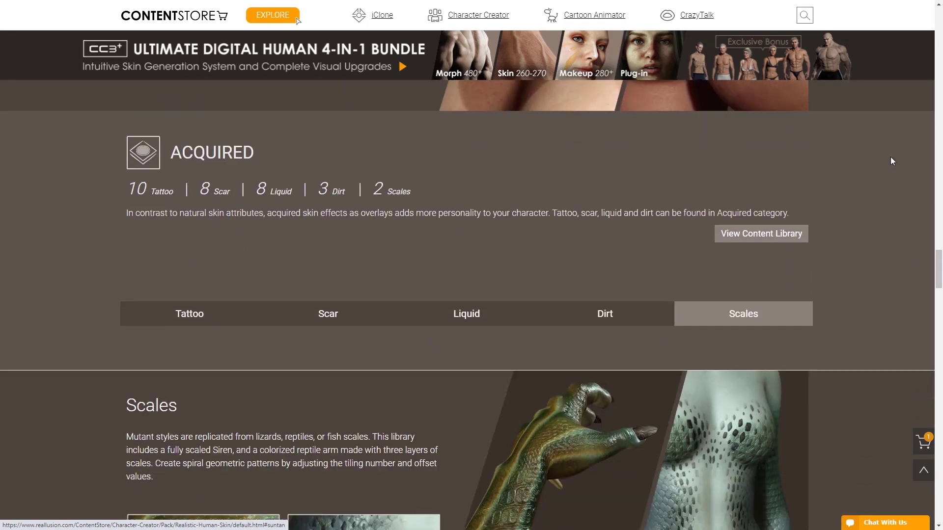
pyautogui.scroll(1, 891, 160)
pyautogui.scroll(-4, 891, 159)
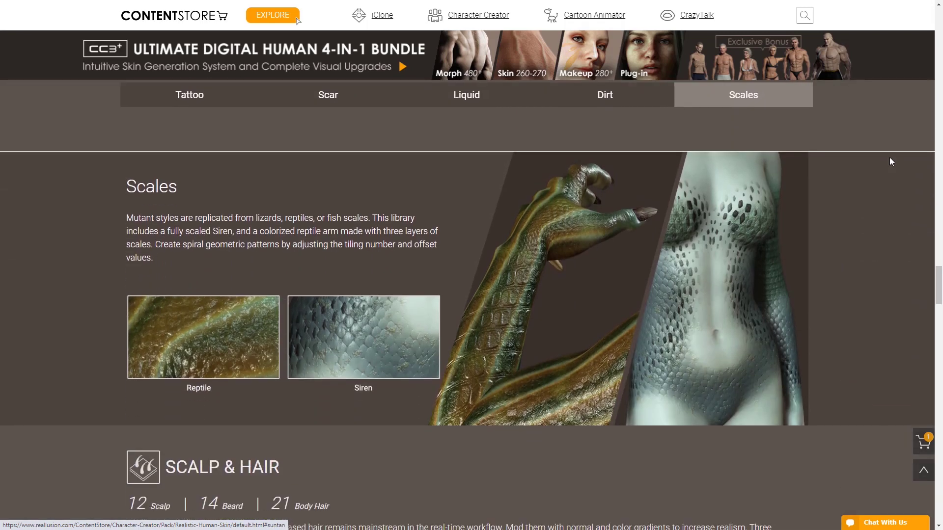
# - View the Tattoo, Scar, Liquid, Dirt and Scales samples
pyautogui.click(185, 103)
pyautogui.click(344, 103)
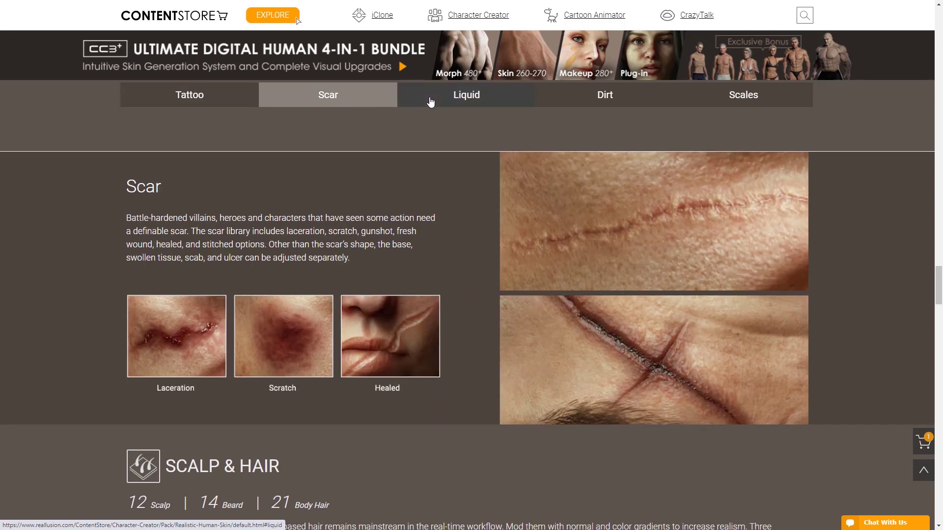
pyautogui.click(470, 102)
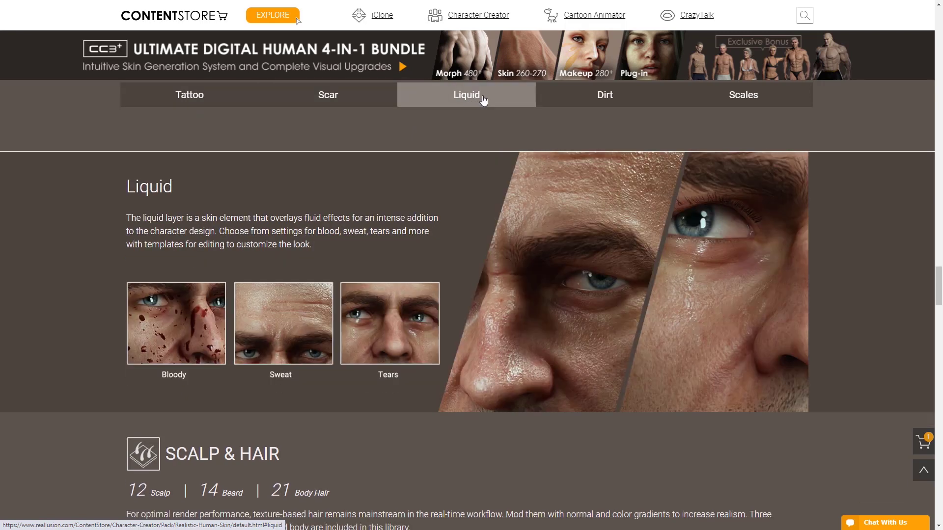
pyautogui.click(628, 97)
pyautogui.click(738, 97)
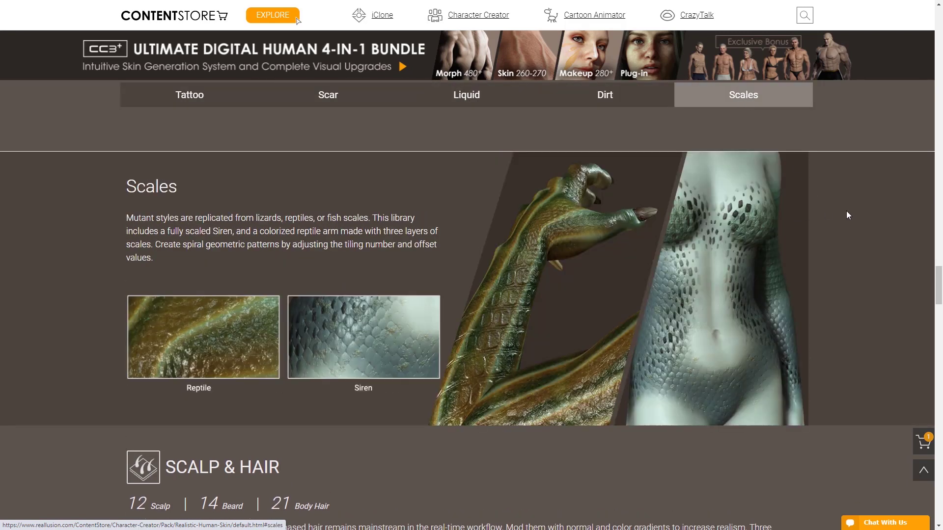
pyautogui.scroll(-7, 846, 215)
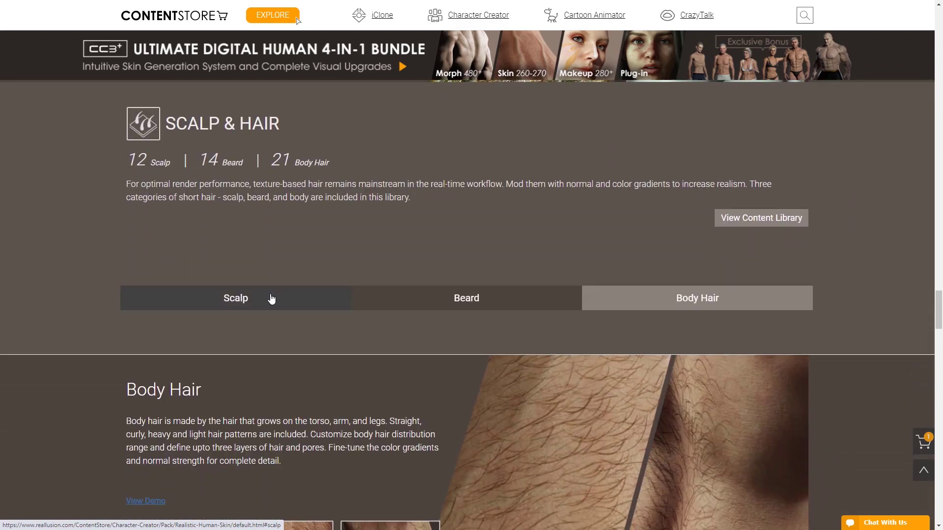
pyautogui.scroll(-4, 272, 299)
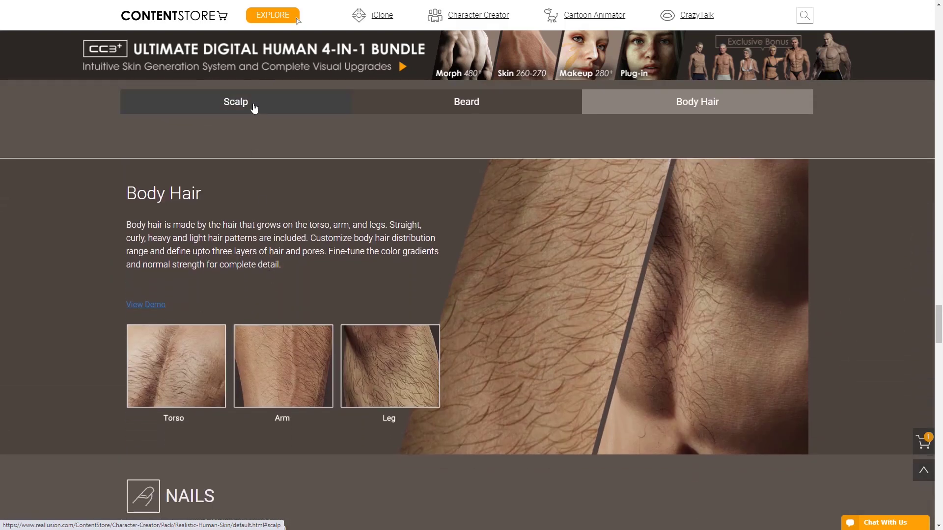
# - View the Scalp, Beard and Body Hair samples, ending on Natural Nails
pyautogui.click(254, 103)
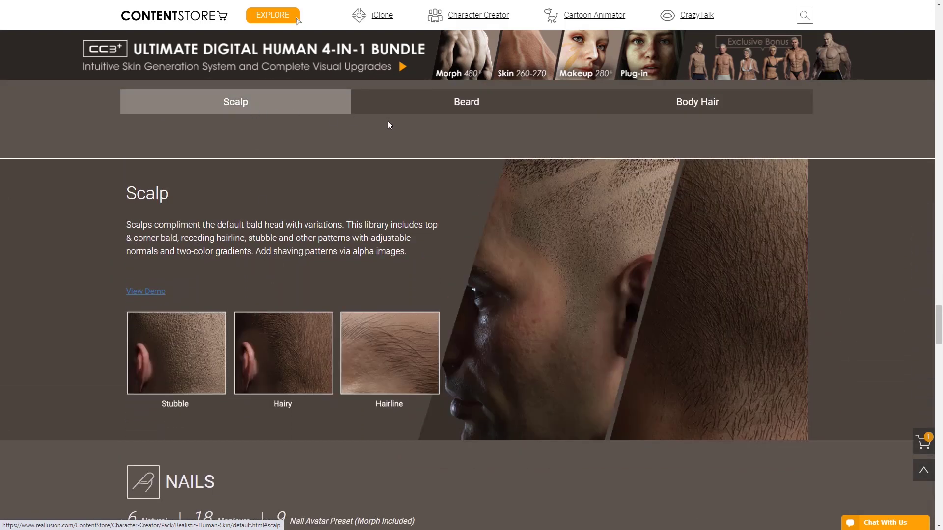
pyautogui.click(455, 108)
pyautogui.click(673, 100)
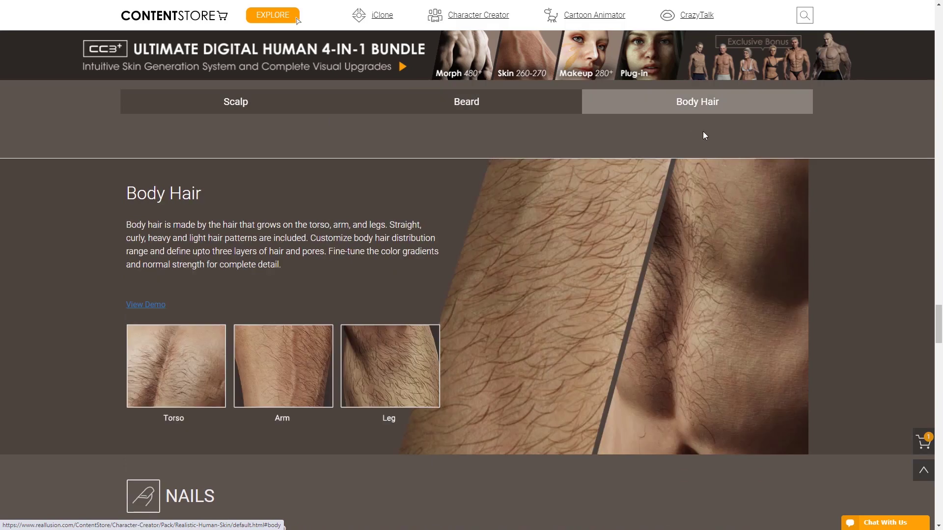
pyautogui.scroll(-11, 906, 220)
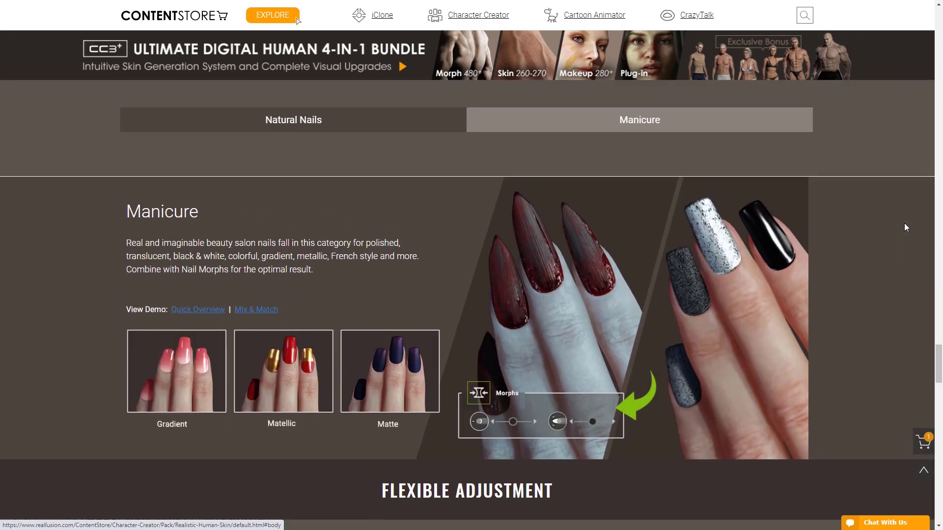
pyautogui.click(365, 128)
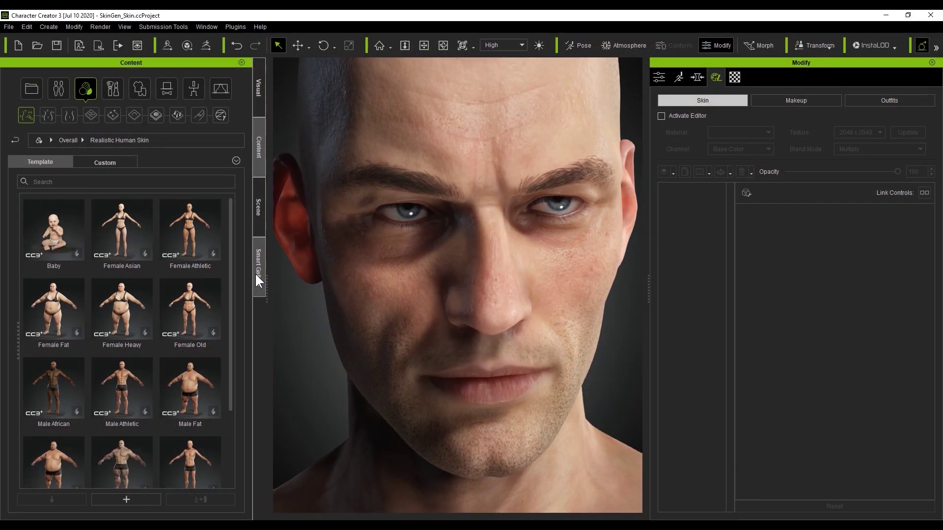
# - Browse Full Skin and Skin Base templates, opening Realistic Human Skin, then show Normal Effects
pyautogui.click(15, 140)
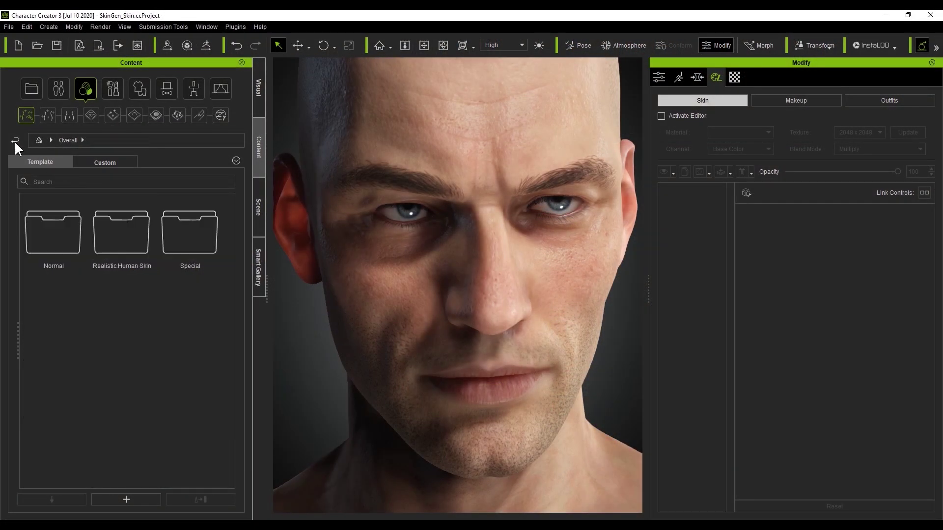
pyautogui.click(52, 116)
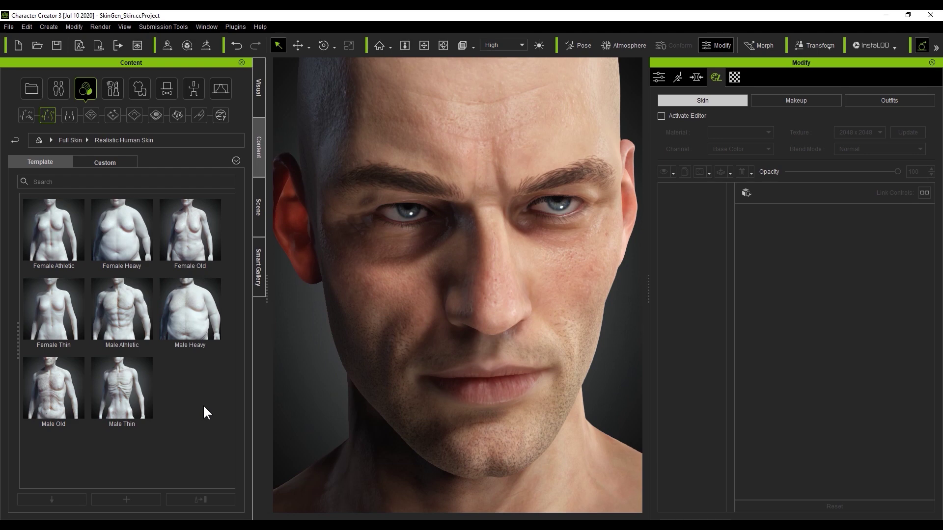
pyautogui.click(70, 115)
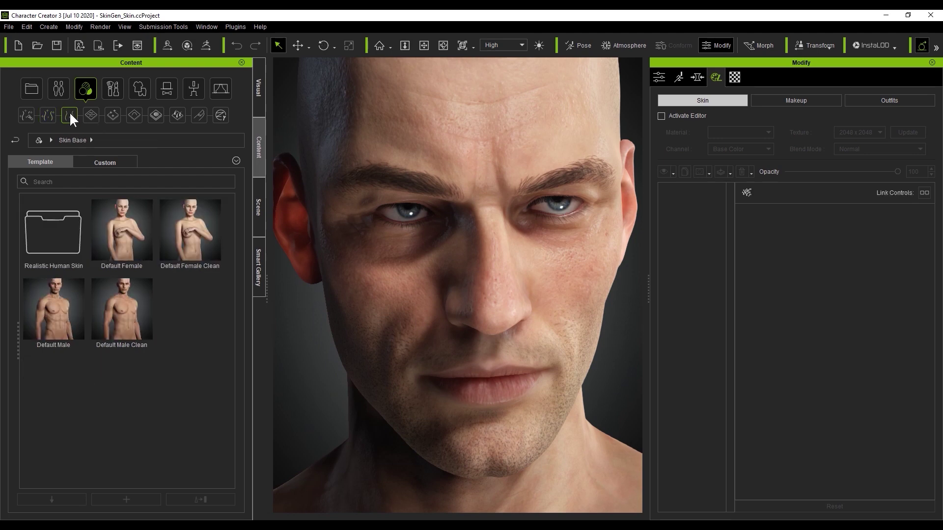
pyautogui.doubleClick(61, 228)
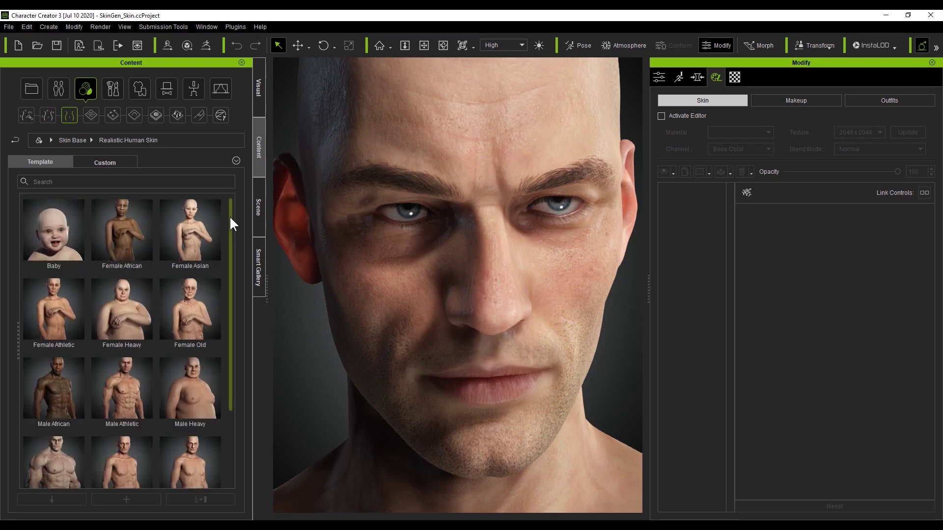
pyautogui.moveTo(231, 230); pyautogui.dragTo(233, 206)
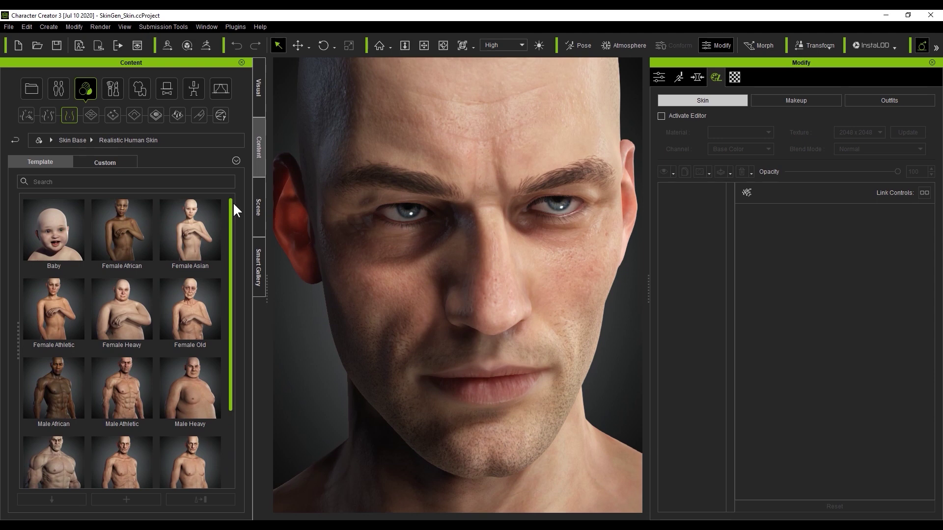
pyautogui.click(90, 115)
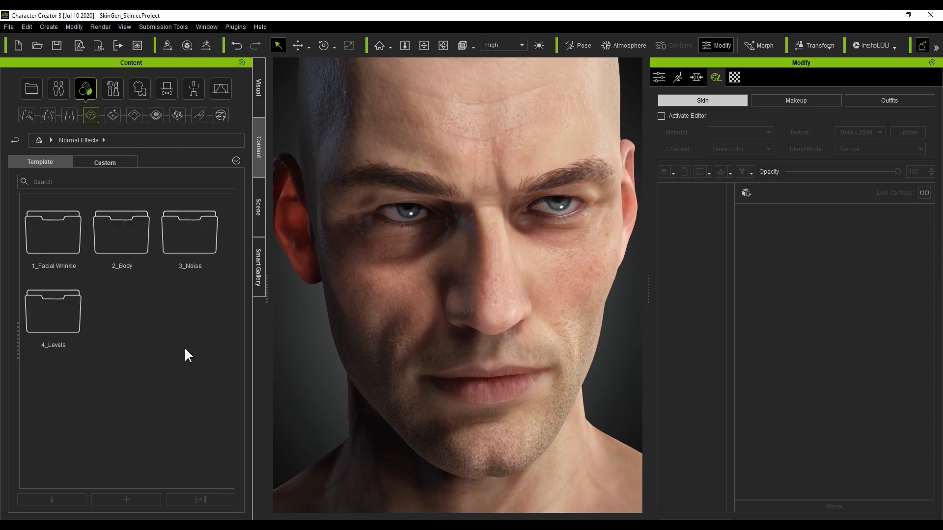
# - Browse the Normal Effects folders 2_Body, 3_Noise and 4_Levels with its 1_Face and 2_Body presets
pyautogui.click(85, 140)
pyautogui.doubleClick(133, 238)
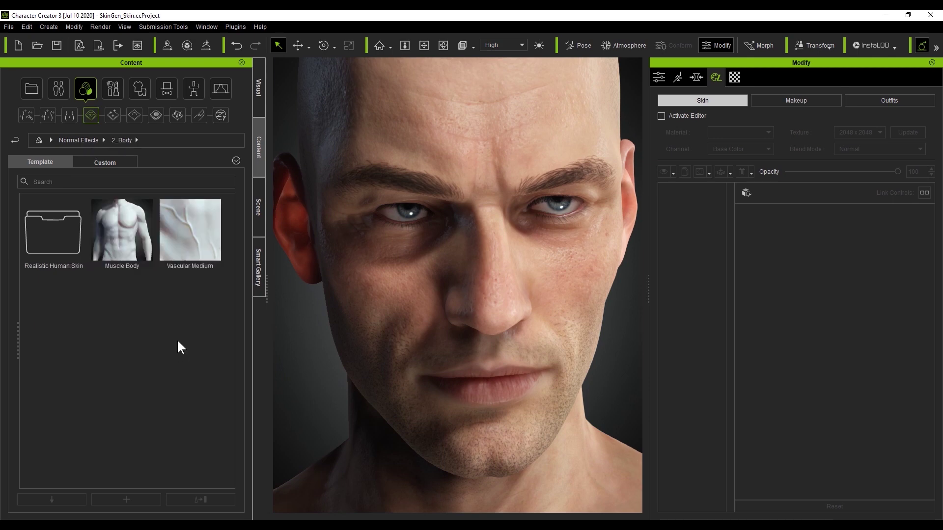
pyautogui.click(86, 140)
pyautogui.doubleClick(199, 224)
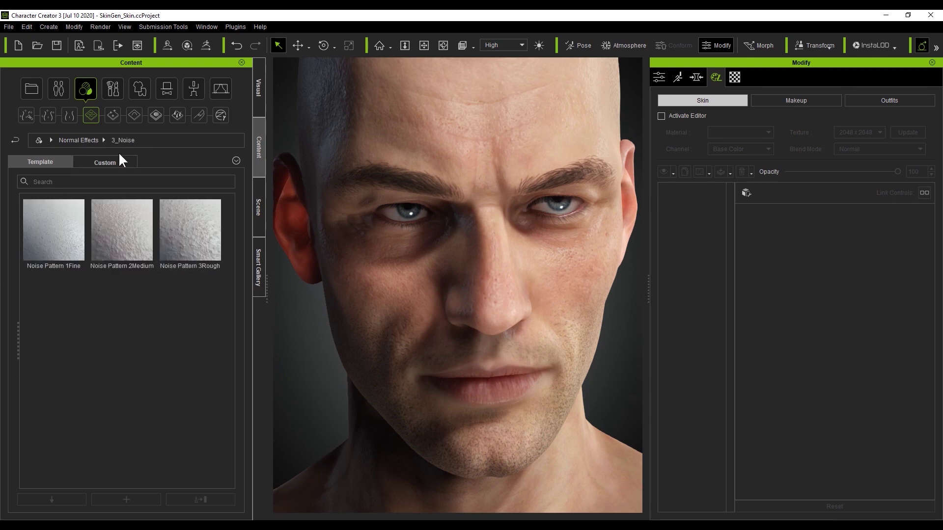
pyautogui.click(86, 140)
pyautogui.doubleClick(71, 324)
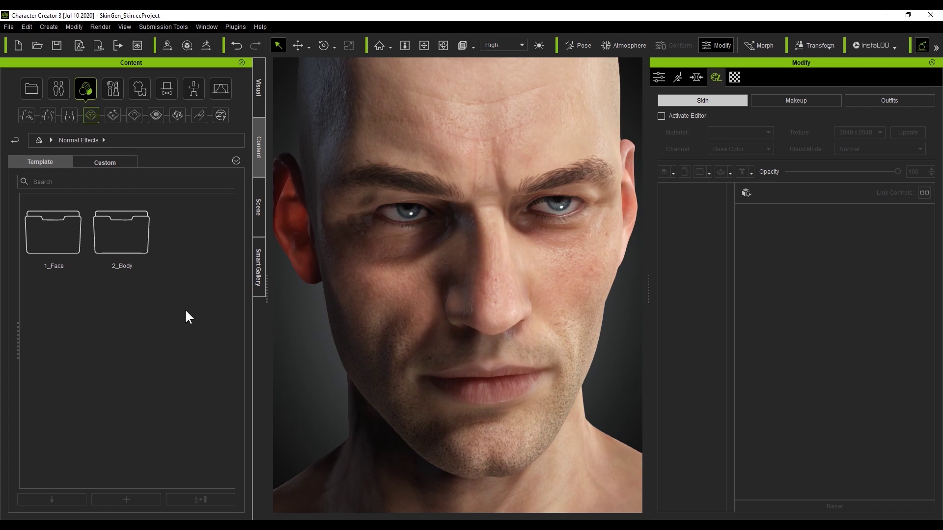
pyautogui.doubleClick(72, 234)
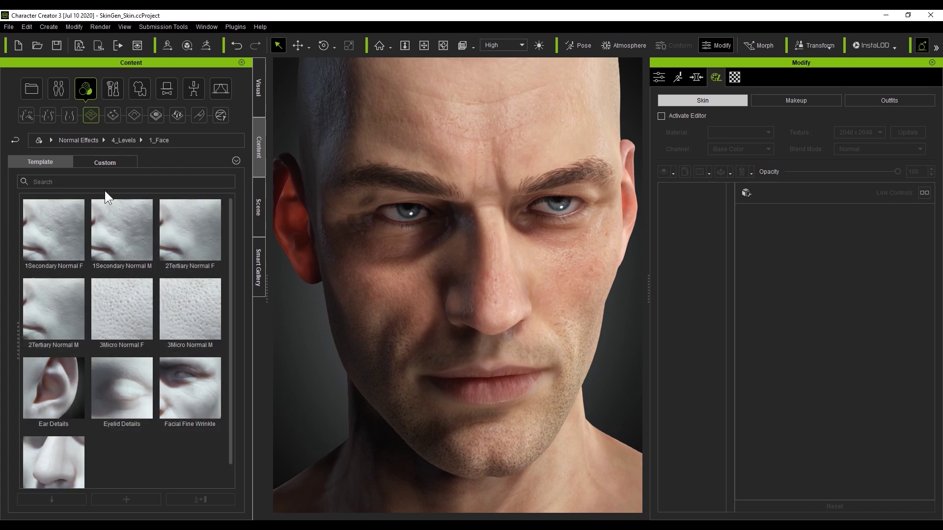
pyautogui.click(123, 140)
pyautogui.doubleClick(129, 237)
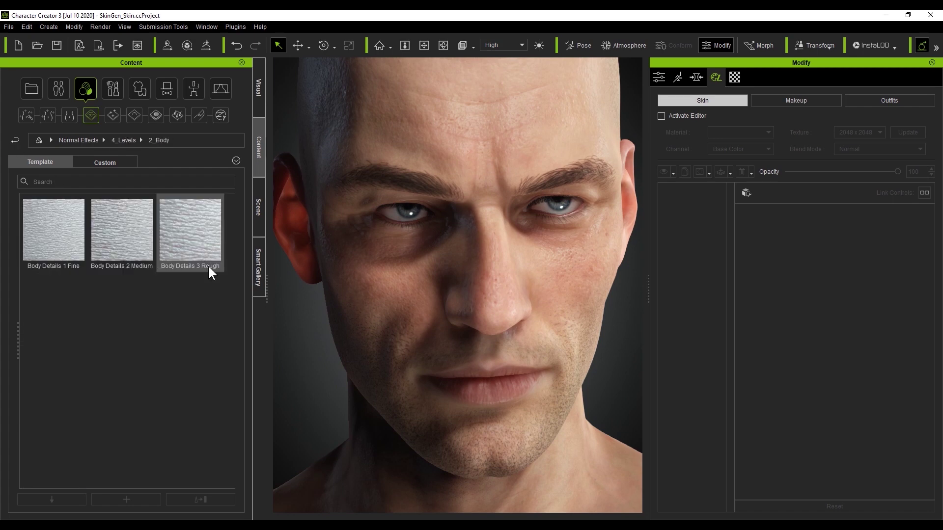
# - In Skin Details, browse the 1_Skin Decal and 2_Skin Noise folders
pyautogui.click(114, 117)
pyautogui.doubleClick(66, 228)
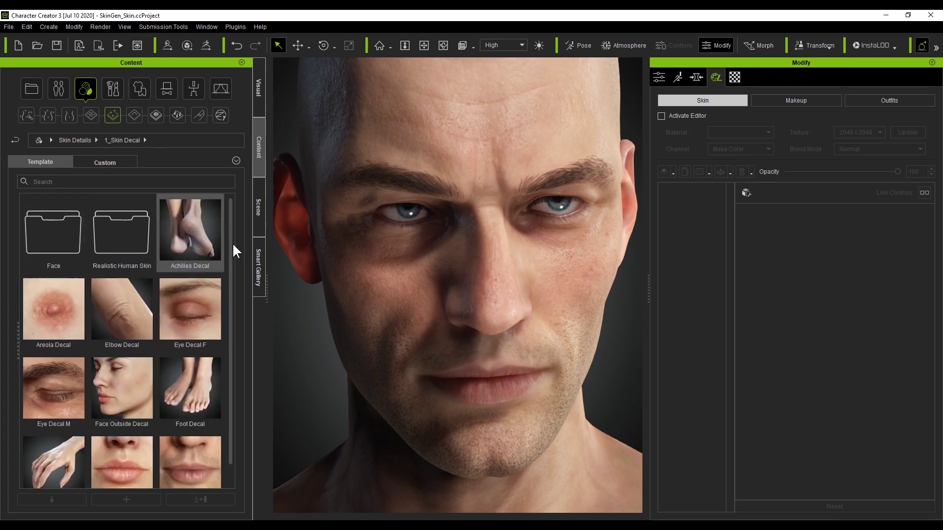
pyautogui.scroll(-1, 234, 304)
pyautogui.scroll(1, 232, 226)
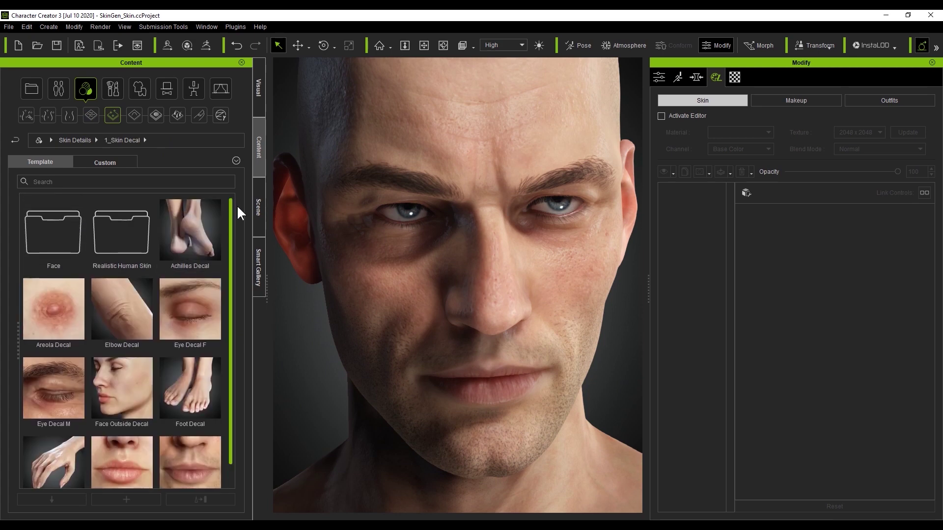
pyautogui.click(70, 140)
pyautogui.click(141, 235)
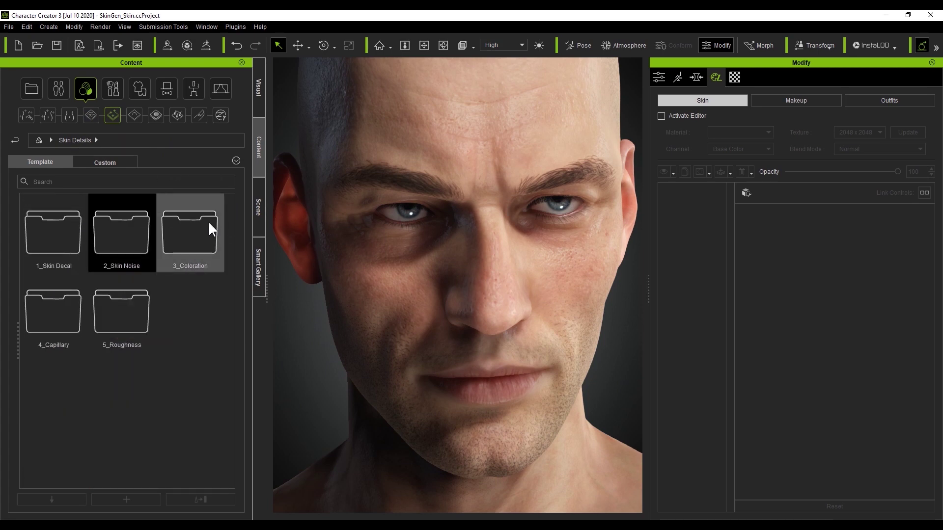
pyautogui.doubleClick(125, 241)
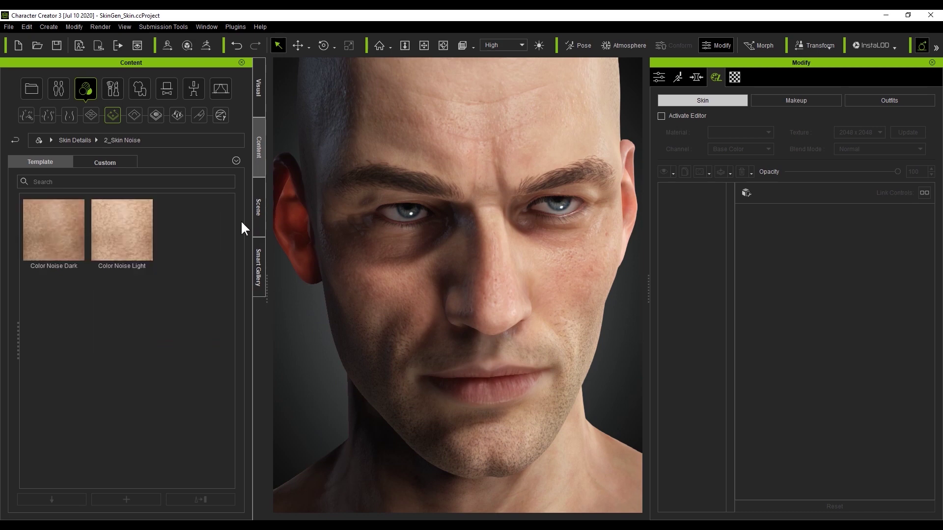
# - Browse the 3_Coloration, 4_Capillary and 5_Roughness Skin Details folders
pyautogui.click(78, 140)
pyautogui.doubleClick(197, 231)
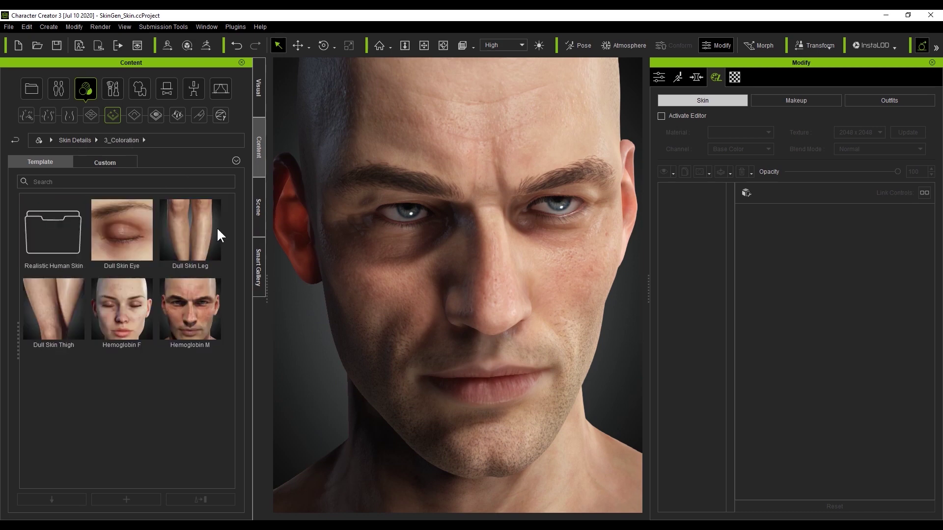
pyautogui.click(81, 139)
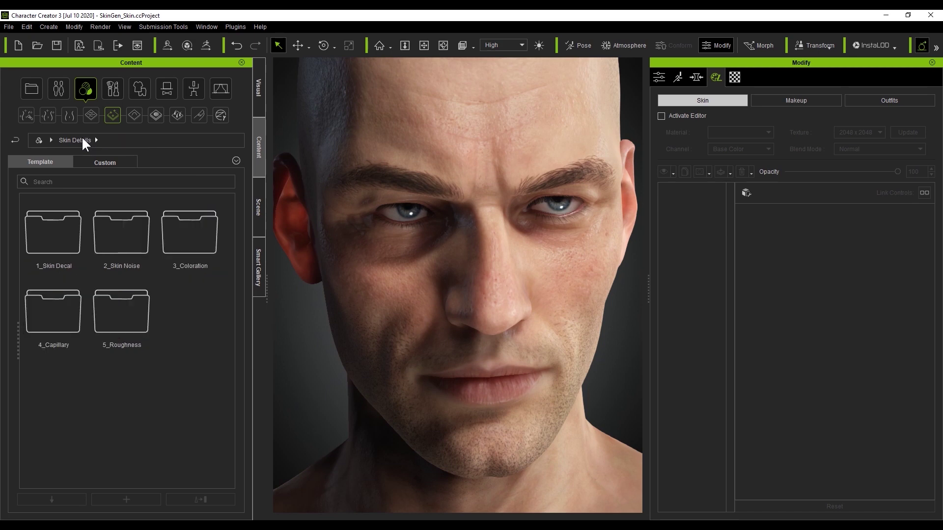
pyautogui.doubleClick(73, 322)
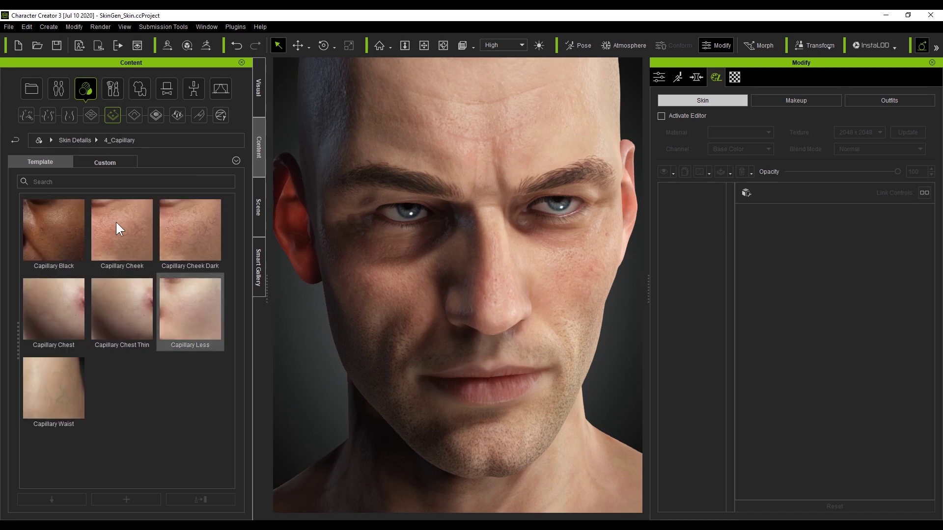
pyautogui.click(81, 140)
pyautogui.doubleClick(142, 314)
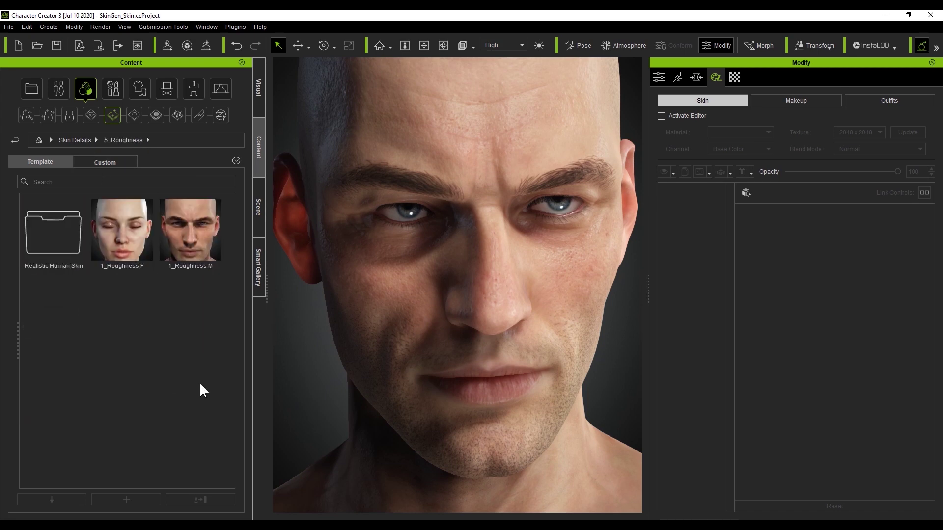
pyautogui.click(134, 115)
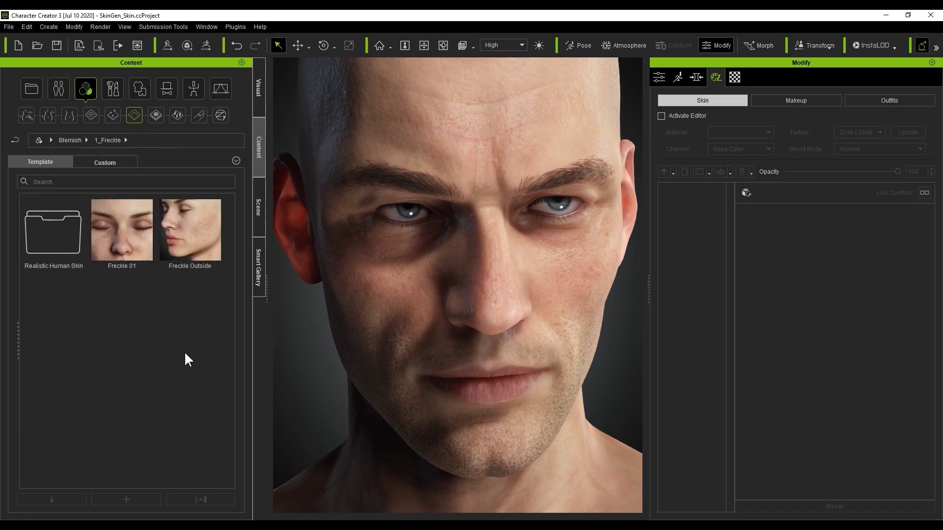
# - Browse the Blemish folders 2_Mole and 4_Suntan
pyautogui.click(67, 140)
pyautogui.doubleClick(126, 237)
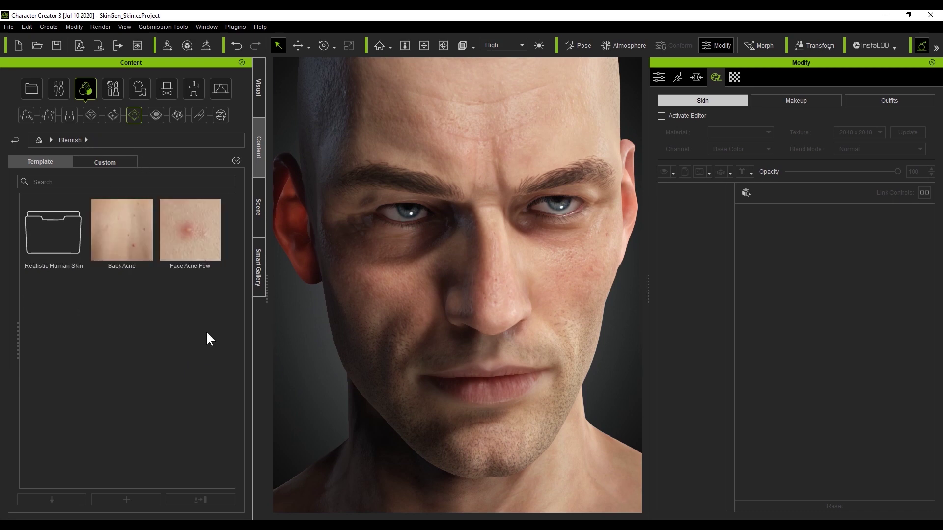
pyautogui.click(68, 139)
pyautogui.doubleClick(71, 302)
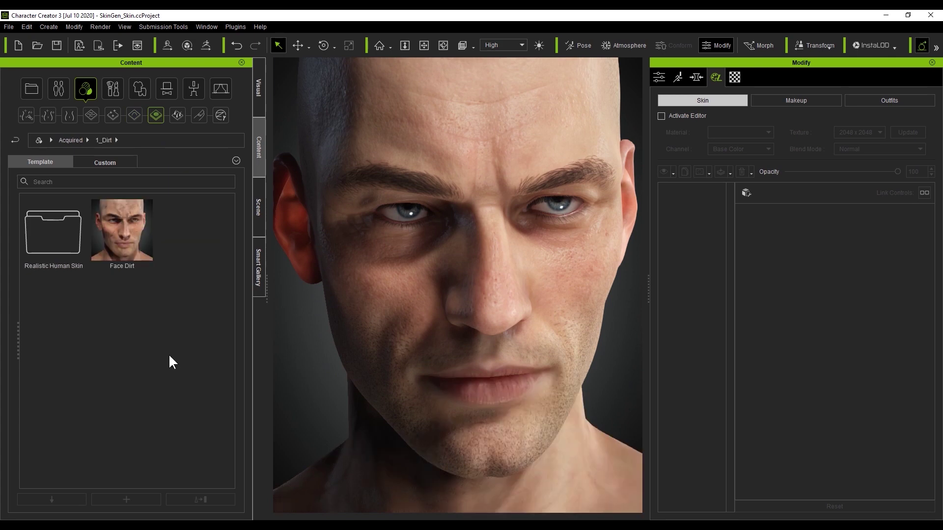
# - Browse the Acquired folders 2_Scar, 3_Tattoo, 4_Liquid and 5_Scales
pyautogui.click(75, 139)
pyautogui.doubleClick(139, 237)
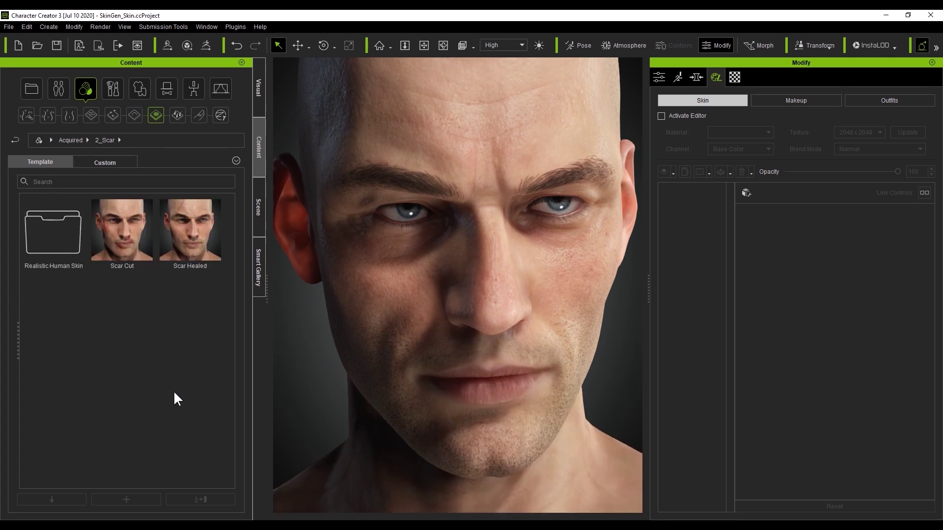
pyautogui.click(70, 140)
pyautogui.doubleClick(190, 230)
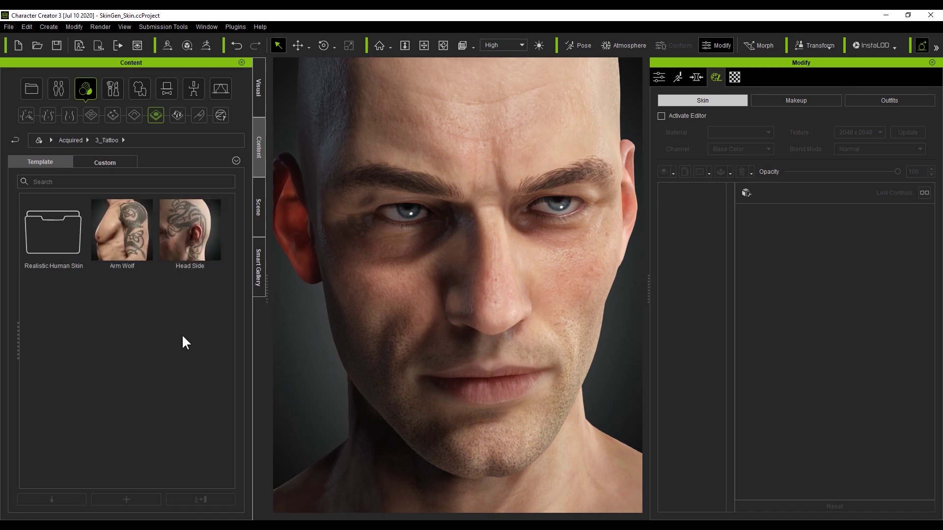
pyautogui.click(72, 140)
pyautogui.doubleClick(71, 308)
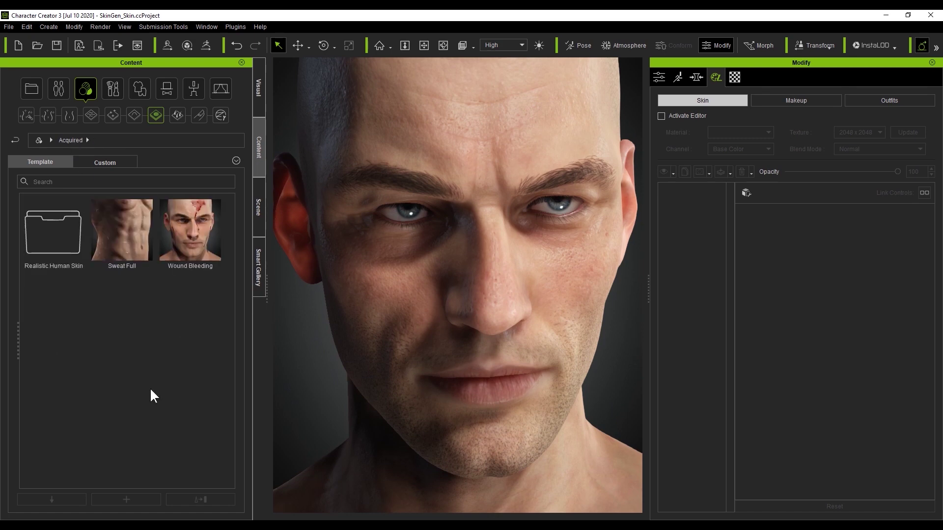
pyautogui.click(72, 140)
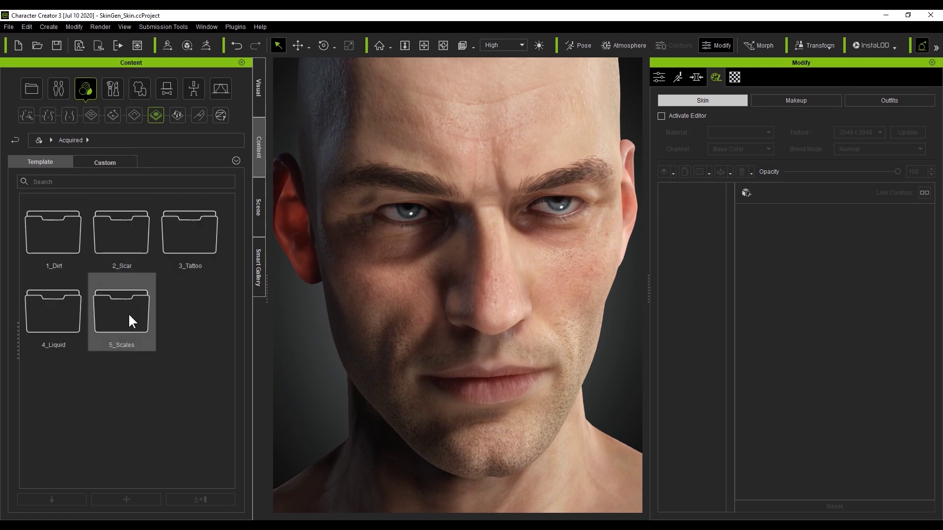
pyautogui.doubleClick(128, 313)
# - Browse the Body Hair category's Beard and Scalp presets
pyautogui.click(177, 115)
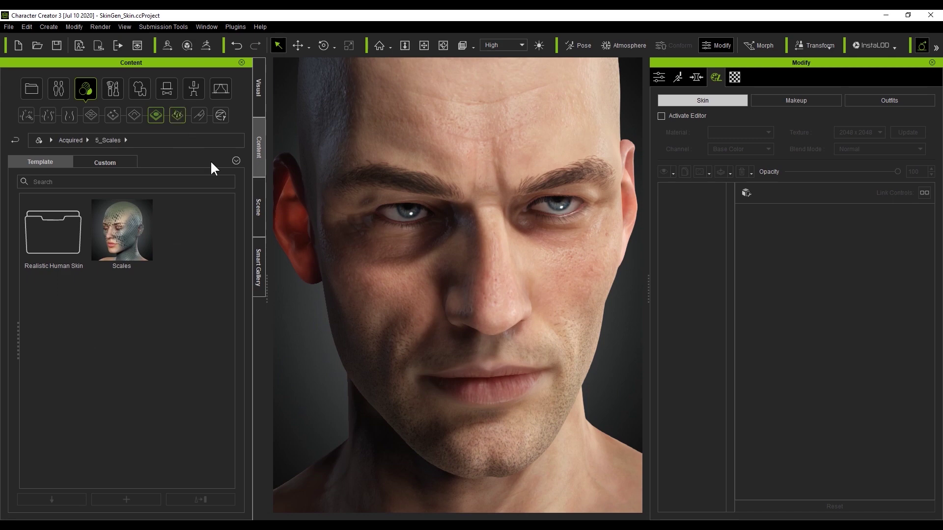
pyautogui.doubleClick(69, 228)
pyautogui.click(89, 140)
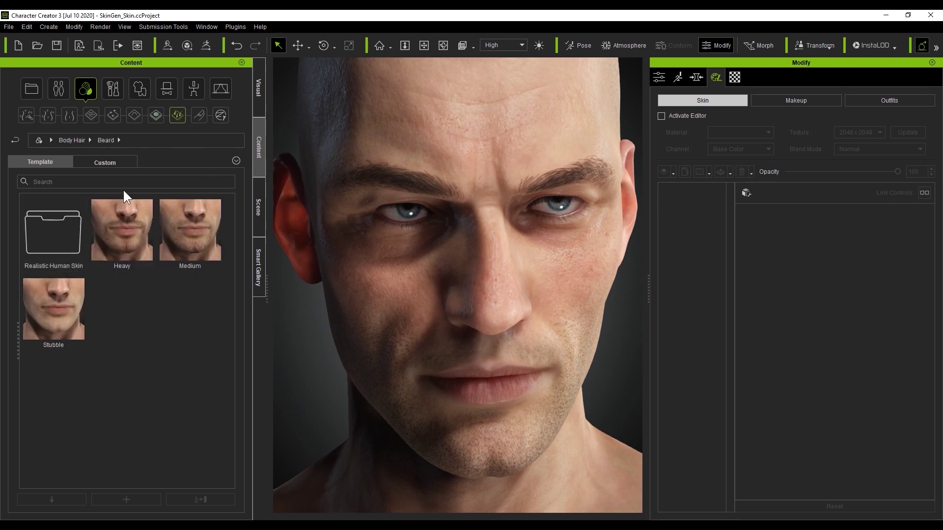
pyautogui.click(108, 166)
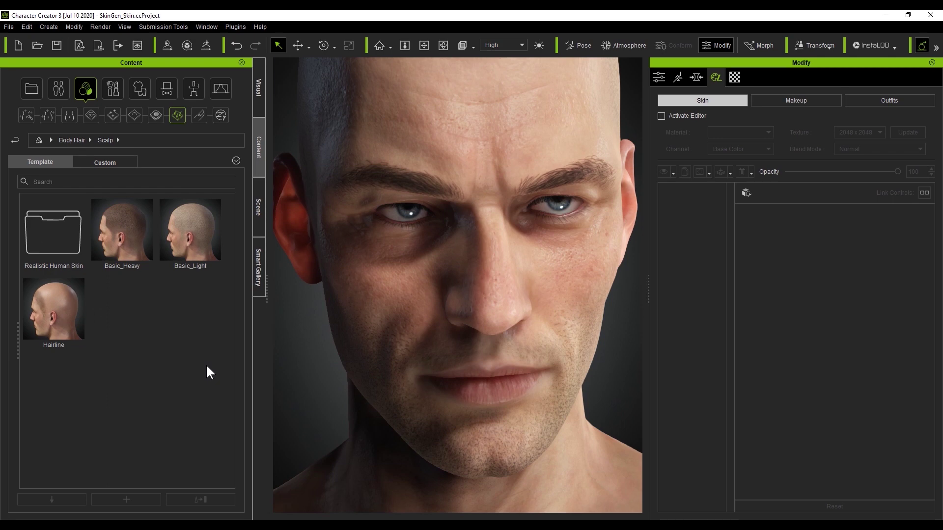
# - Open the Nails Realistic Human Skin and Manicure presets, then return to the Nails top level
pyautogui.click(199, 114)
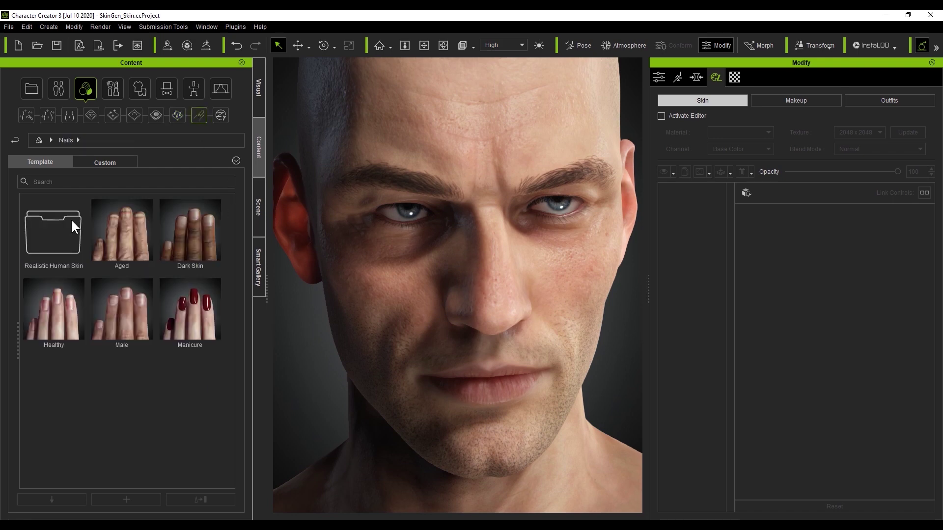
pyautogui.doubleClick(58, 224)
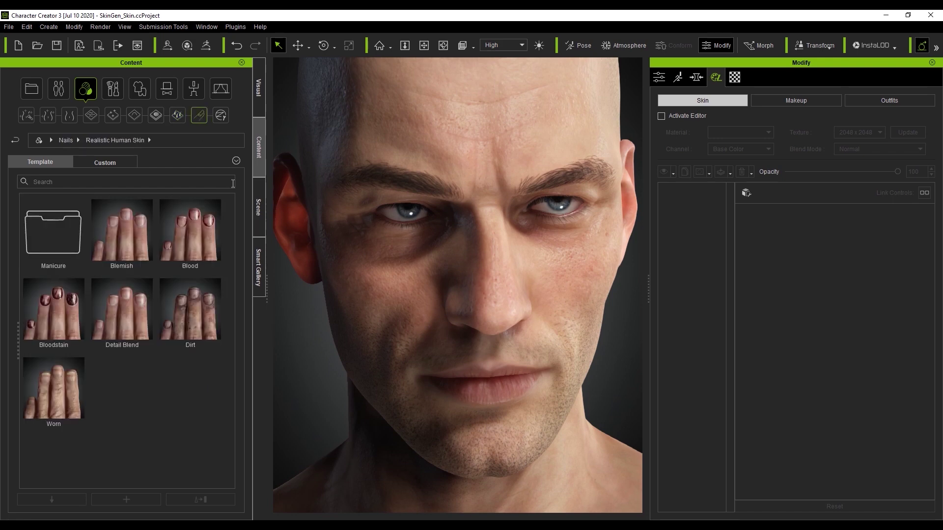
pyautogui.doubleClick(71, 231)
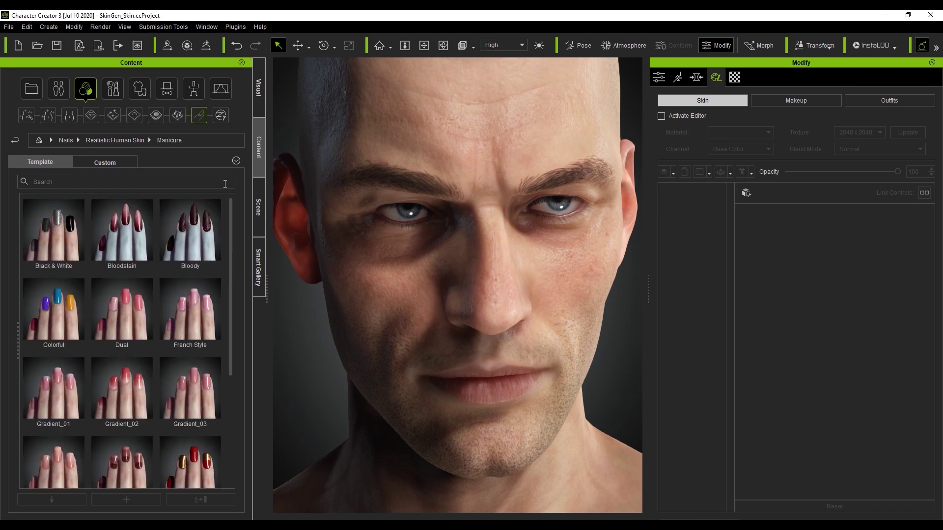
pyautogui.scroll(-5, 235, 294)
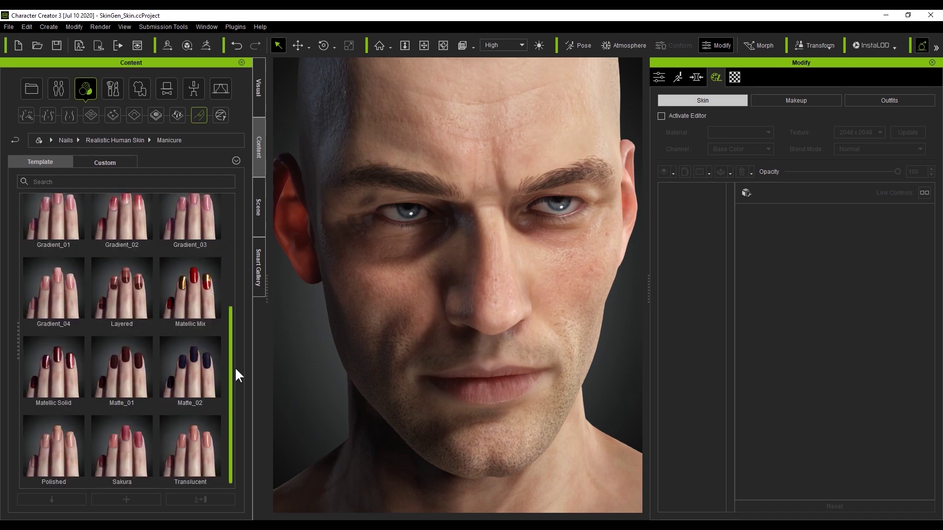
pyautogui.scroll(5, 233, 294)
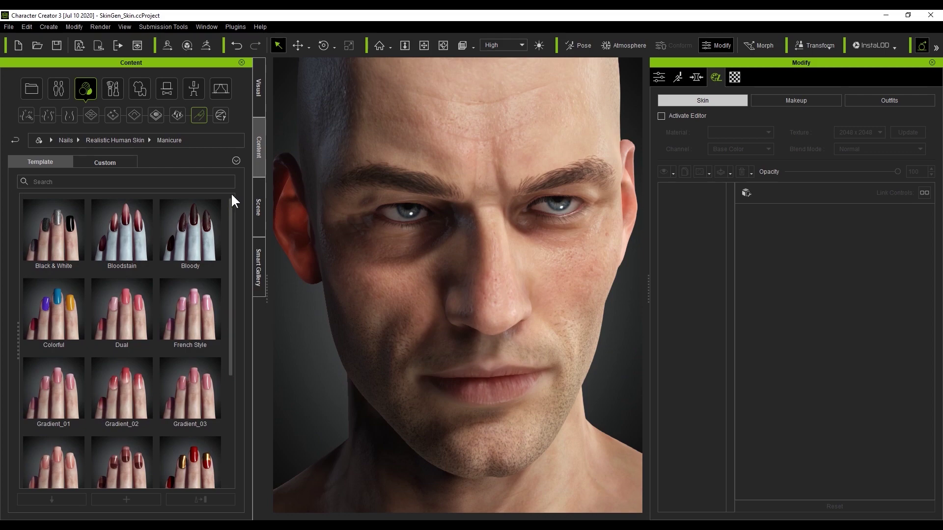
pyautogui.click(202, 117)
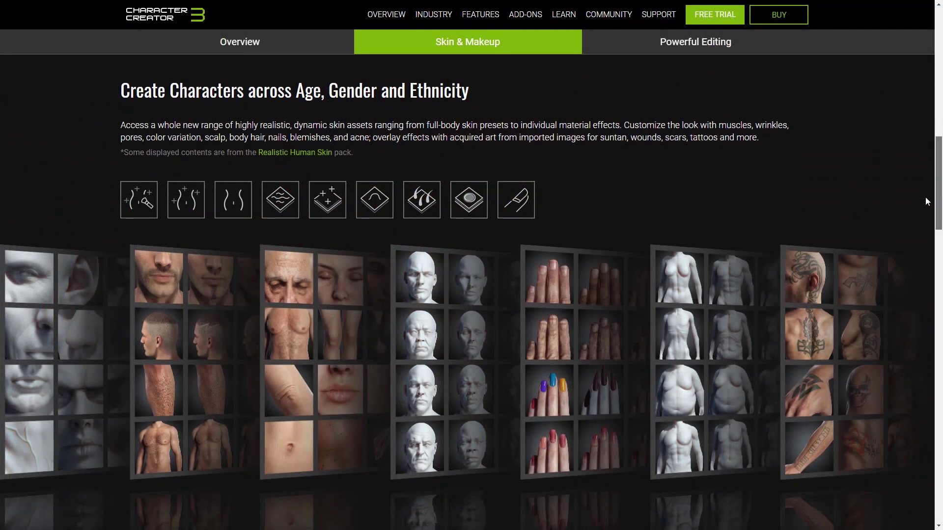
# - Scroll past the Makeup Layer Structure diagram to the Cosmetic and SFX Makeup section
pyautogui.scroll(-4, 925, 197)
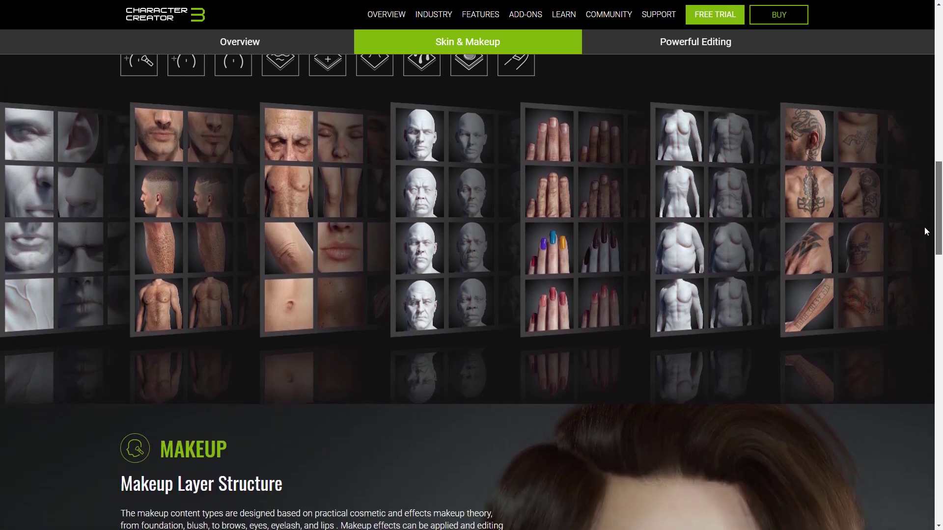
pyautogui.scroll(-5, 923, 244)
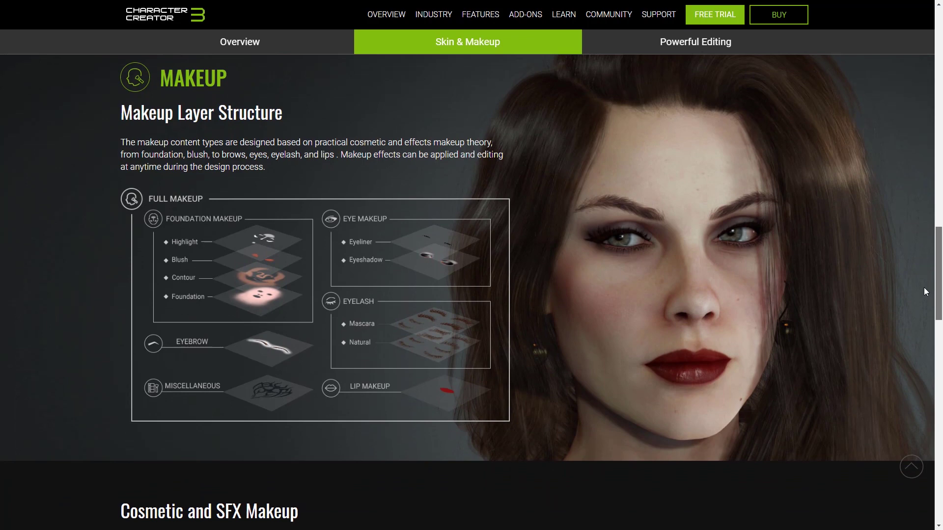
pyautogui.scroll(-4, 923, 291)
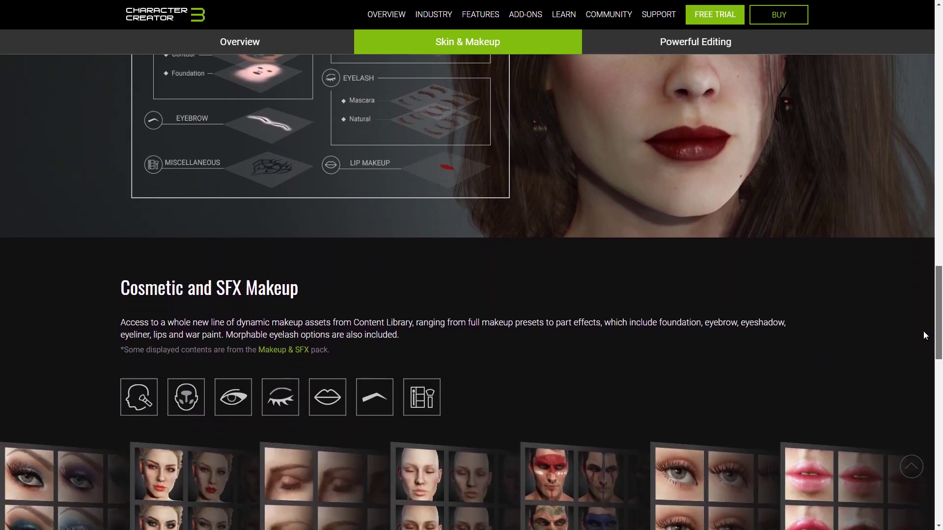
pyautogui.scroll(-4, 923, 335)
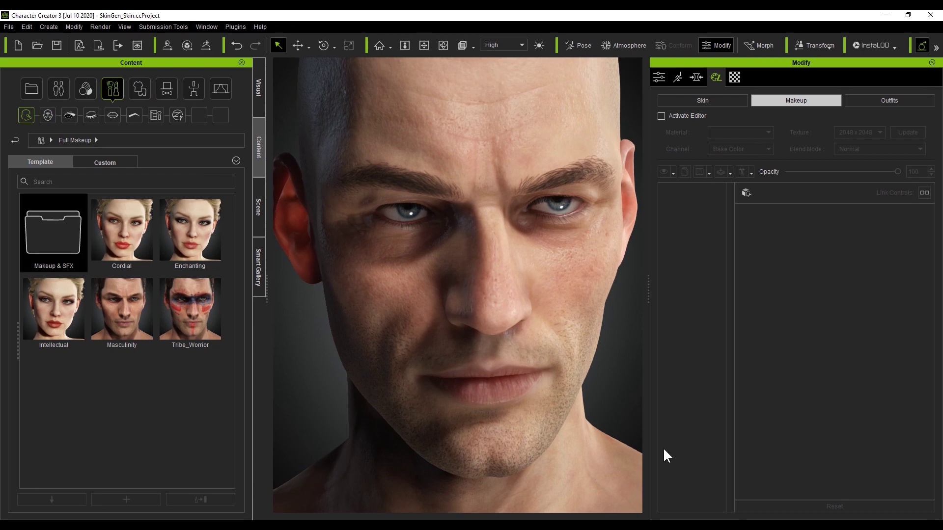
# - Browse the Makeup_SFX full-makeup folders 1_Daily, 2_Party and 3_Special, then open the fourth subfolder
pyautogui.doubleClick(54, 232)
pyautogui.doubleClick(55, 230)
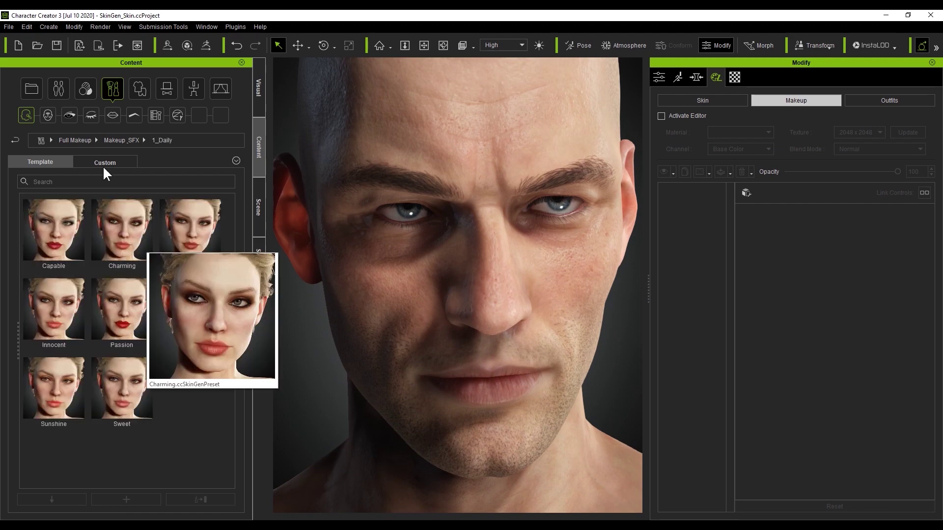
pyautogui.click(125, 139)
pyautogui.doubleClick(126, 212)
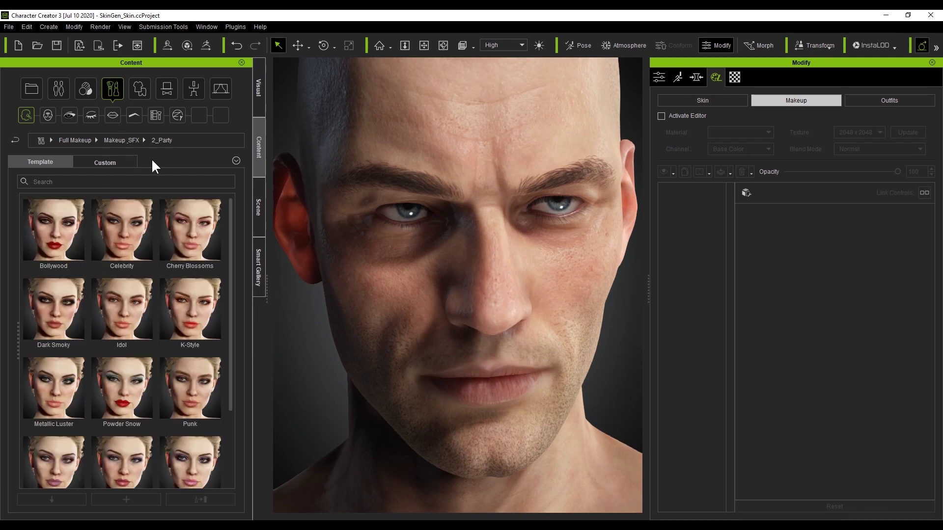
pyautogui.click(122, 139)
pyautogui.doubleClick(196, 228)
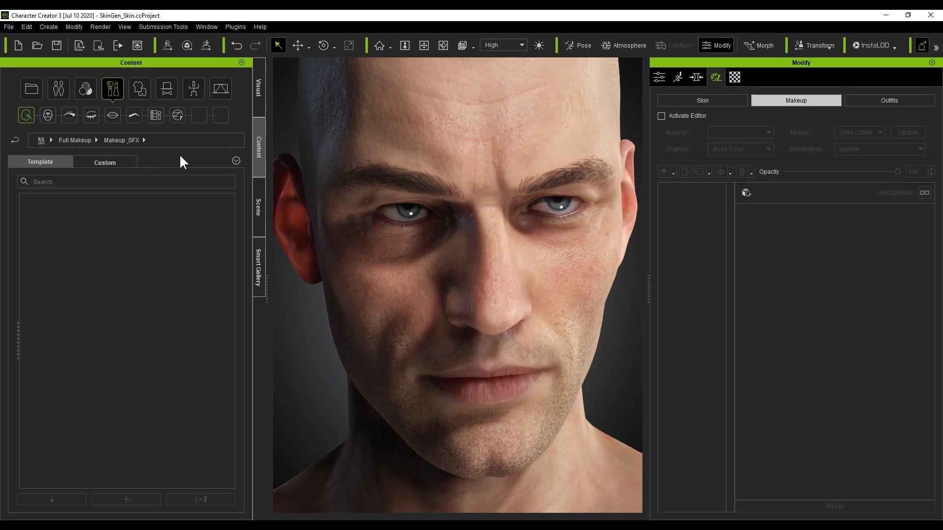
pyautogui.click(125, 139)
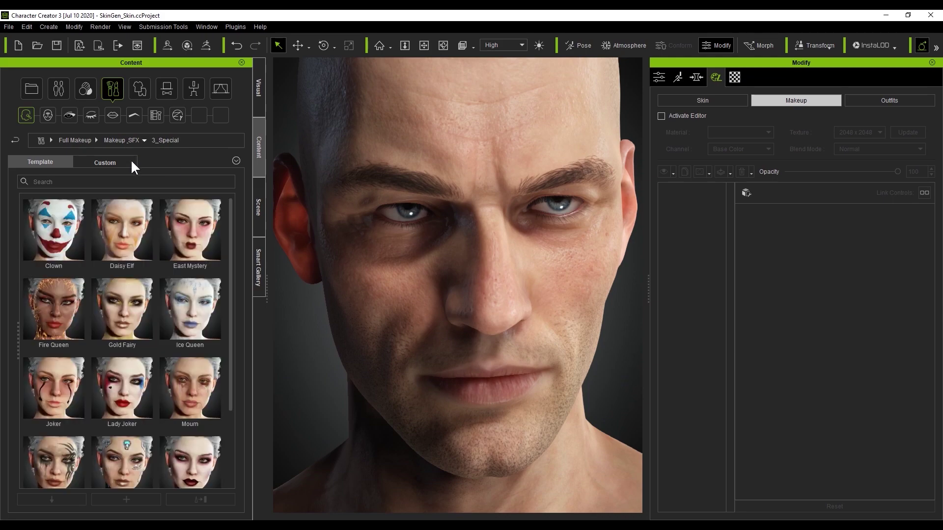
pyautogui.doubleClick(51, 334)
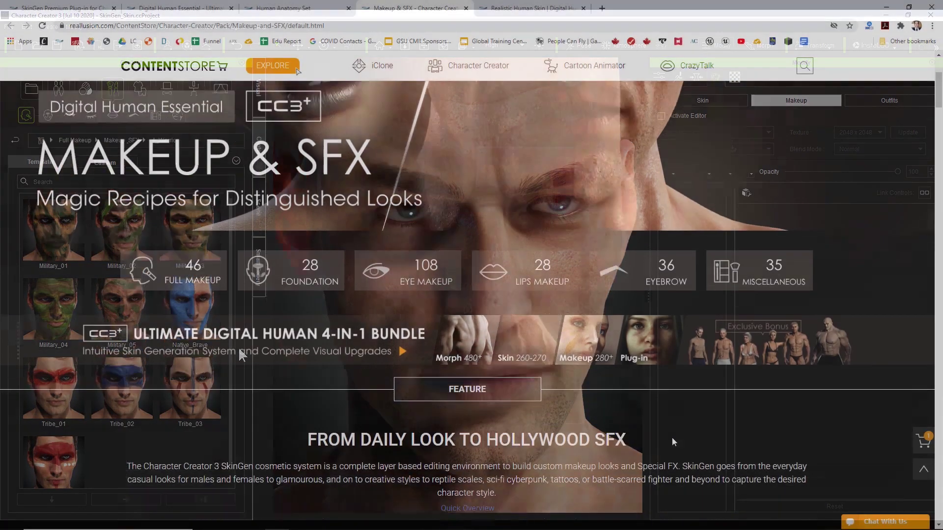
# - View the Makeup & SFX store page full screen with F11 and scroll down to its Description
pyautogui.scroll(-6, 672, 437)
pyautogui.scroll(1, 672, 437)
pyautogui.scroll(-10, 672, 437)
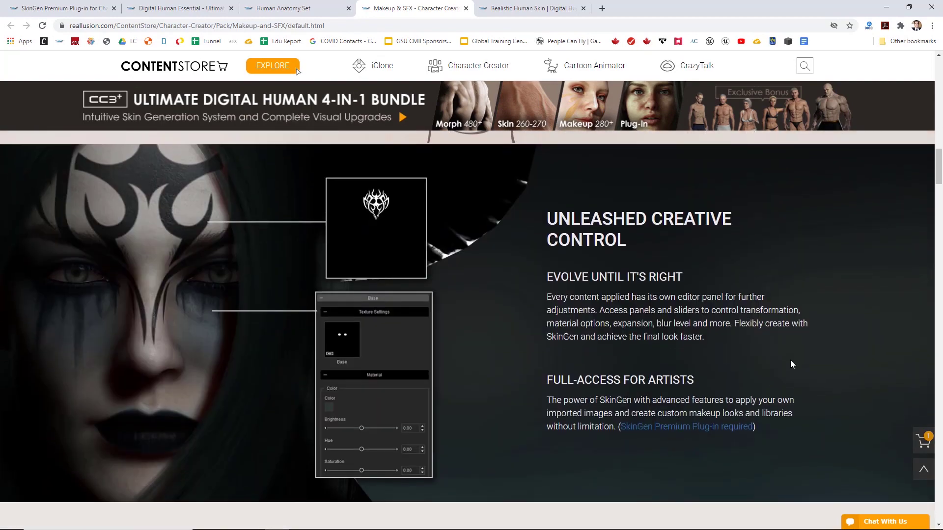
pyautogui.press('F11')
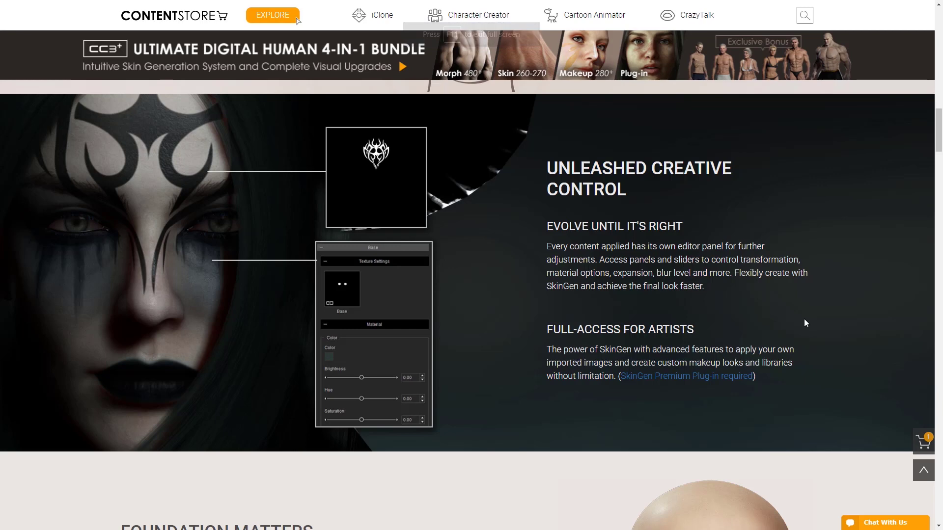
pyautogui.scroll(-6, 847, 300)
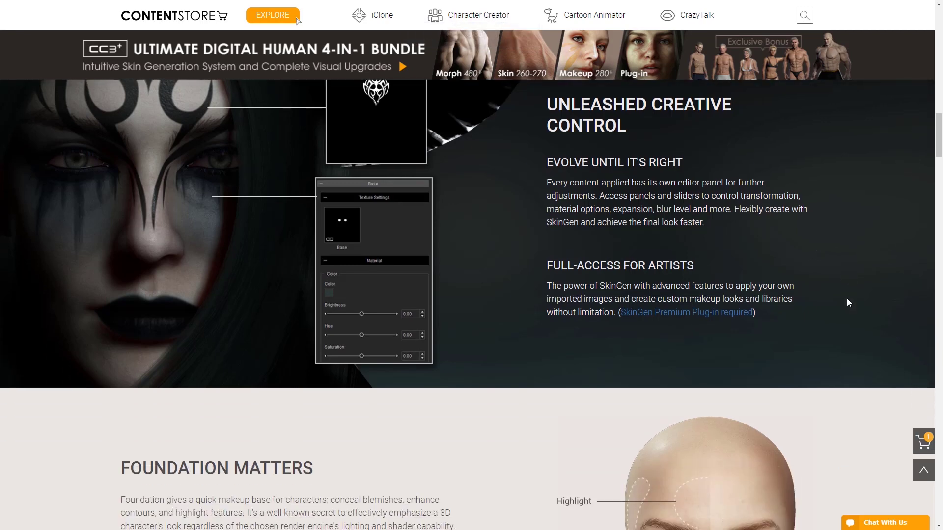
pyautogui.scroll(-7, 845, 299)
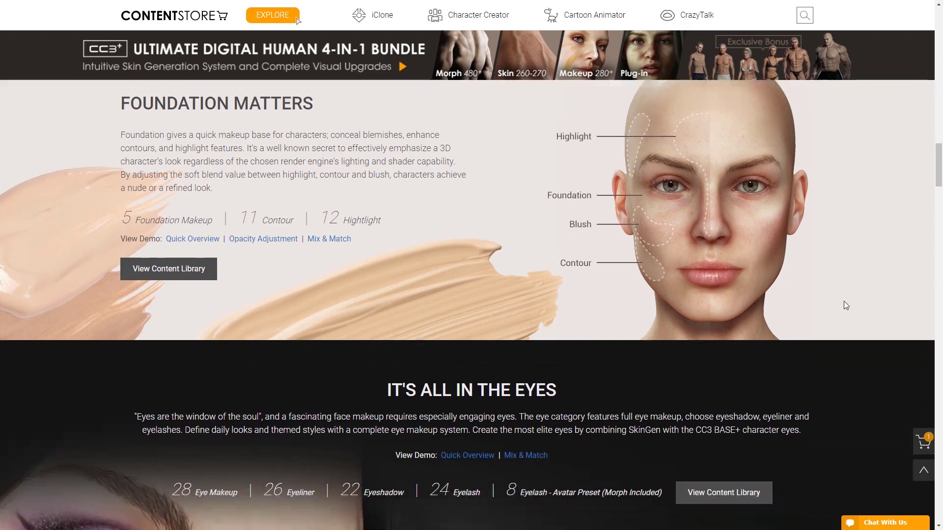
pyautogui.scroll(-4, 845, 293)
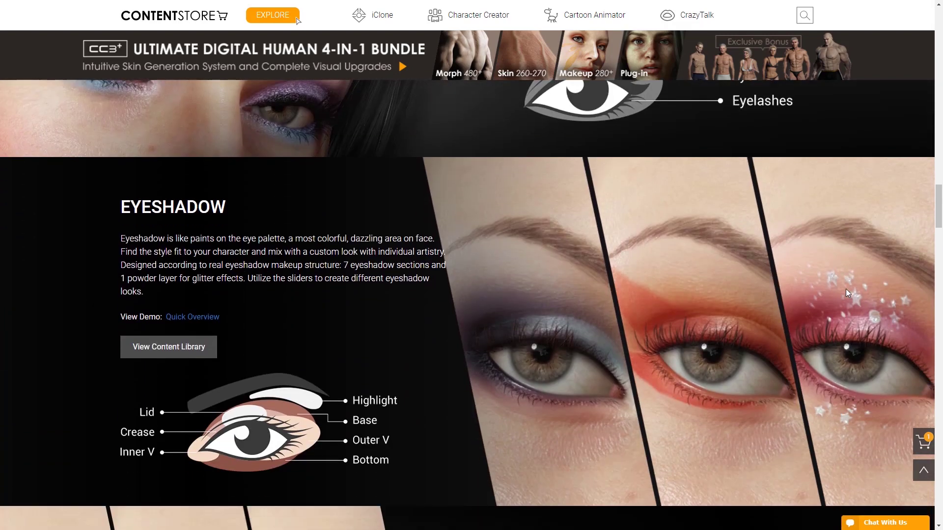
pyautogui.scroll(-8, 845, 292)
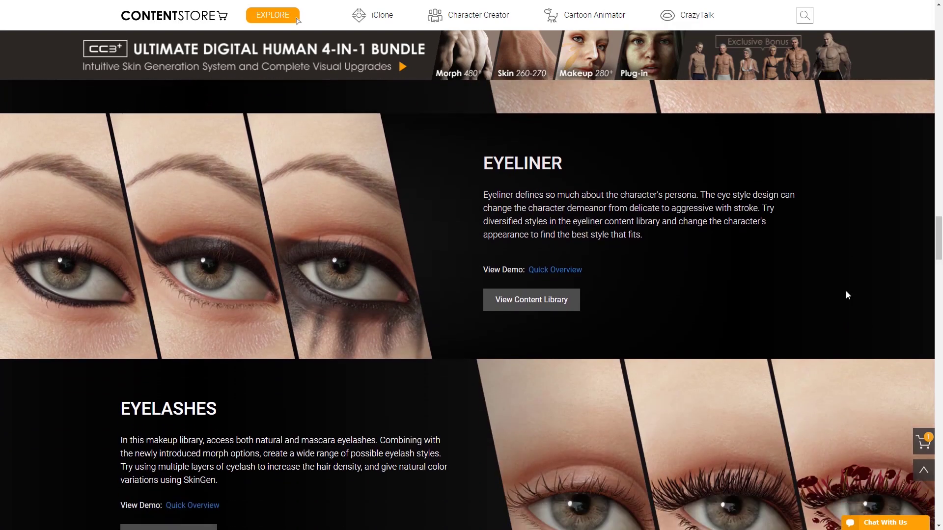
pyautogui.scroll(-8, 845, 294)
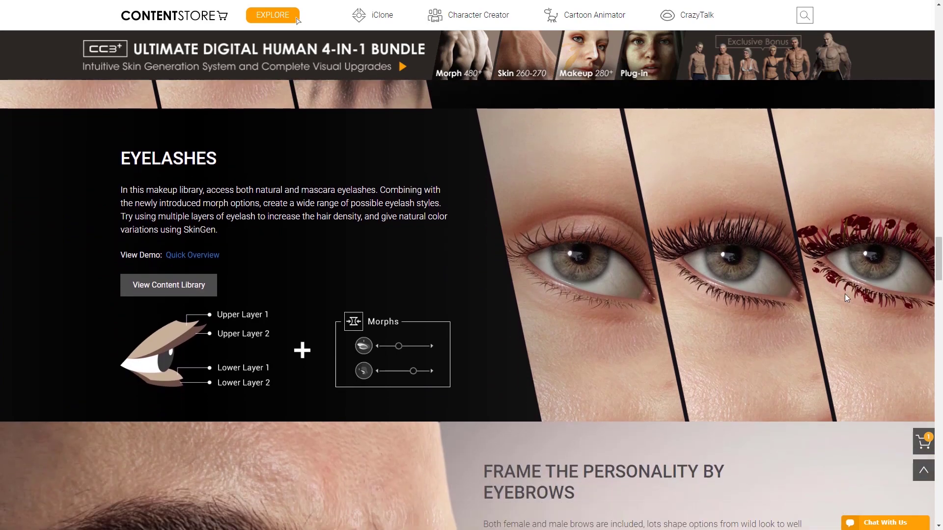
pyautogui.scroll(-1, 845, 296)
pyautogui.scroll(-8, 824, 292)
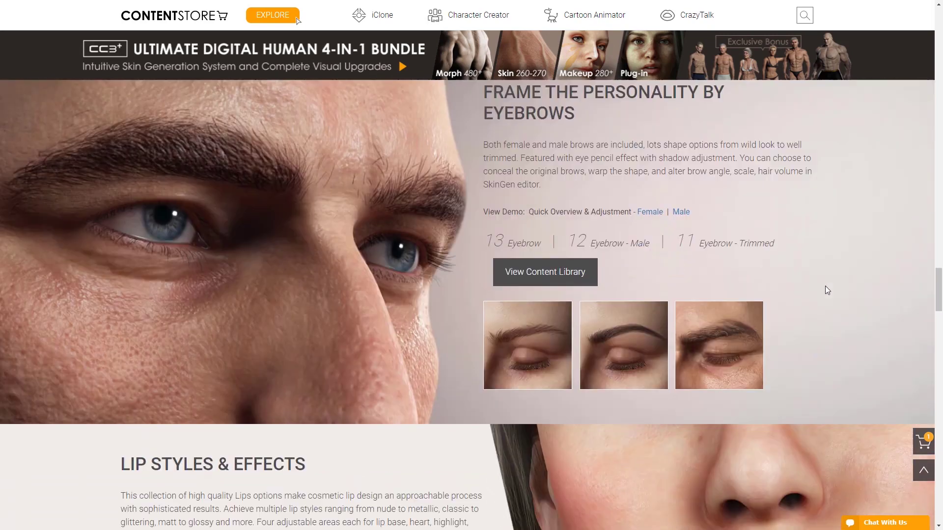
pyautogui.scroll(-8, 819, 287)
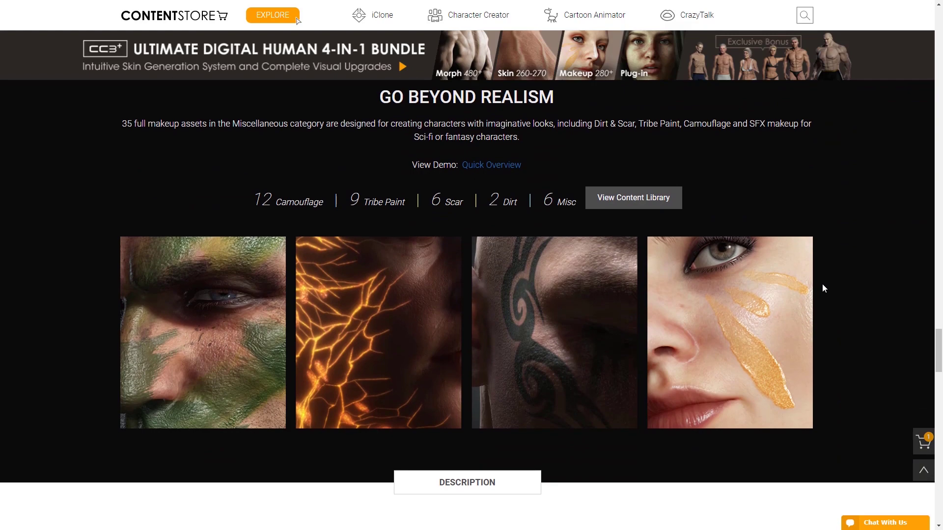
pyautogui.scroll(-8, 821, 288)
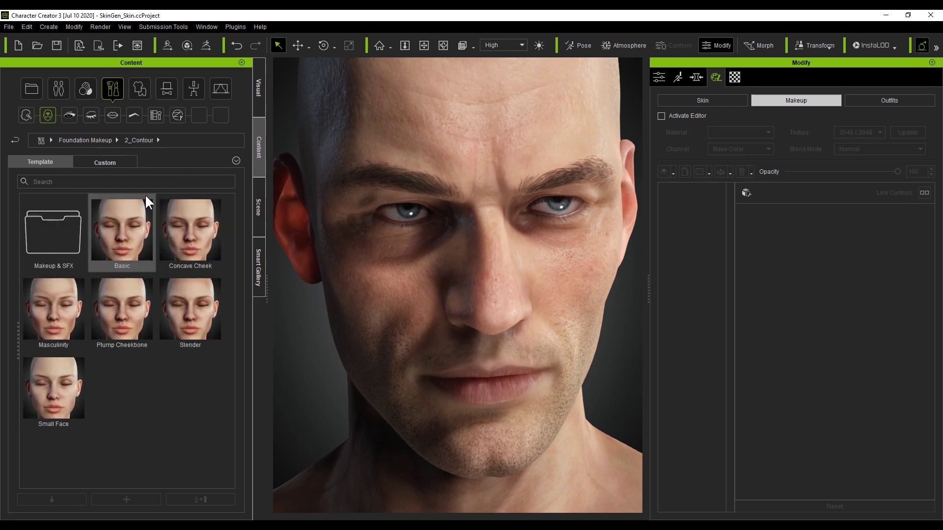
# - Browse the foundation makeup folders 3_Blush, 4_Highlight and Makeup & SFX
pyautogui.click(93, 140)
pyautogui.doubleClick(190, 230)
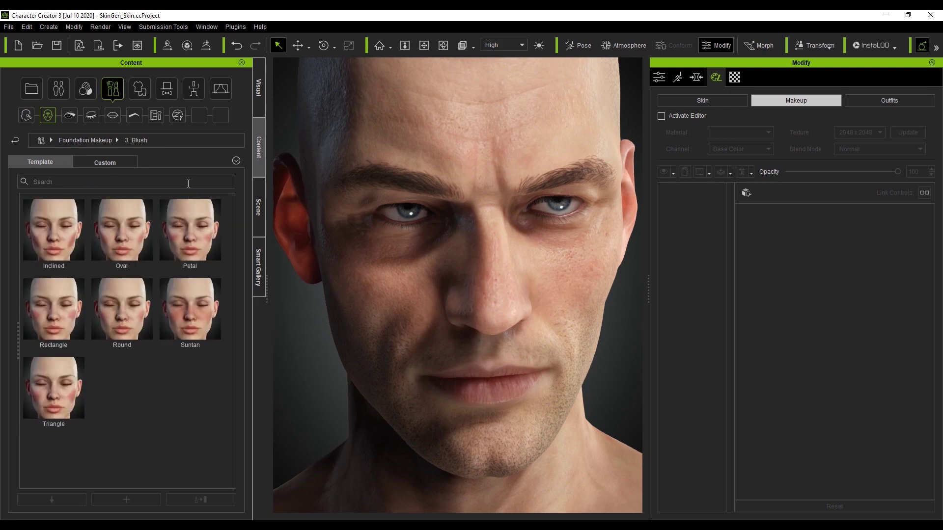
pyautogui.click(91, 141)
pyautogui.doubleClick(61, 304)
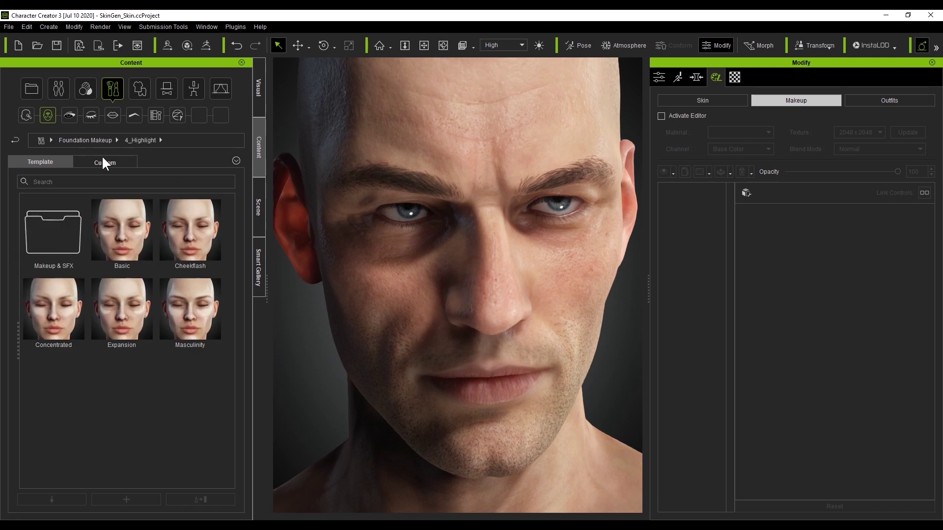
pyautogui.doubleClick(126, 317)
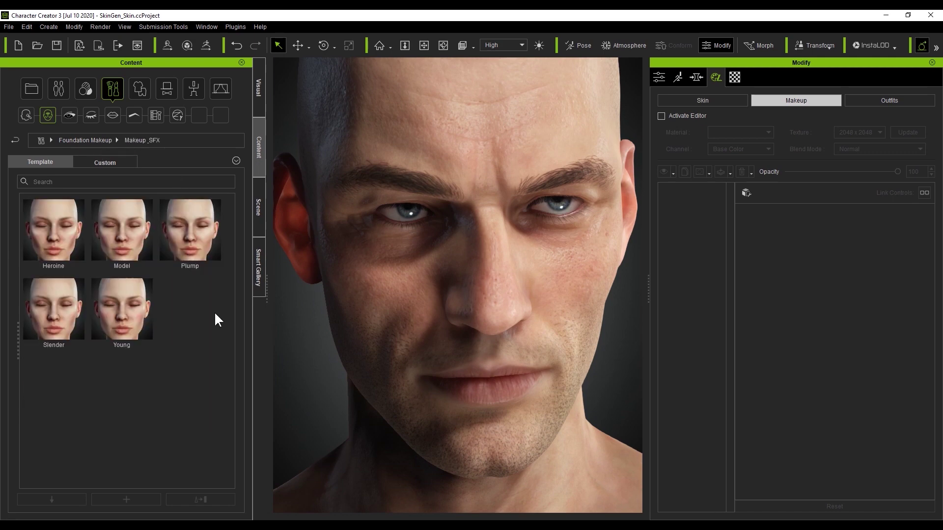
# - Browse the eye makeup Eyeliner, Eyeshadow and Makeup & SFX folders, scrolling the preset list
pyautogui.click(69, 115)
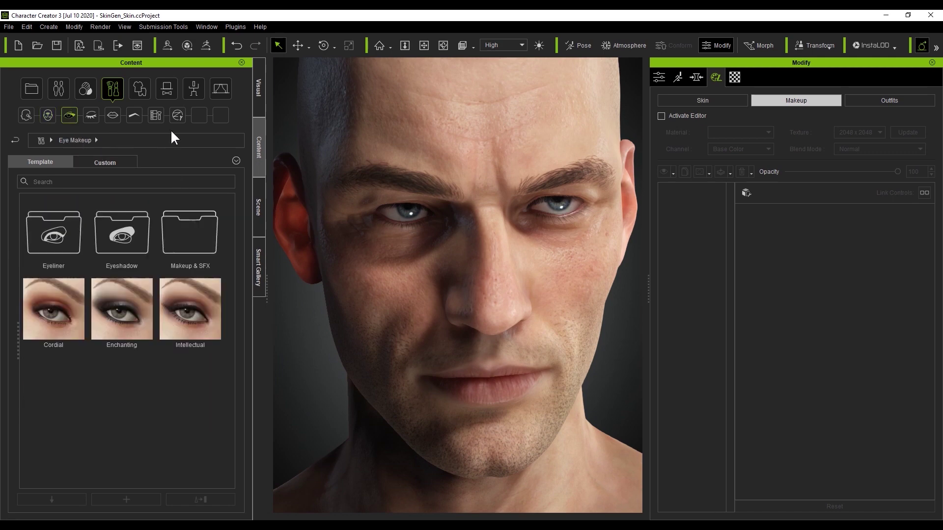
pyautogui.doubleClick(53, 231)
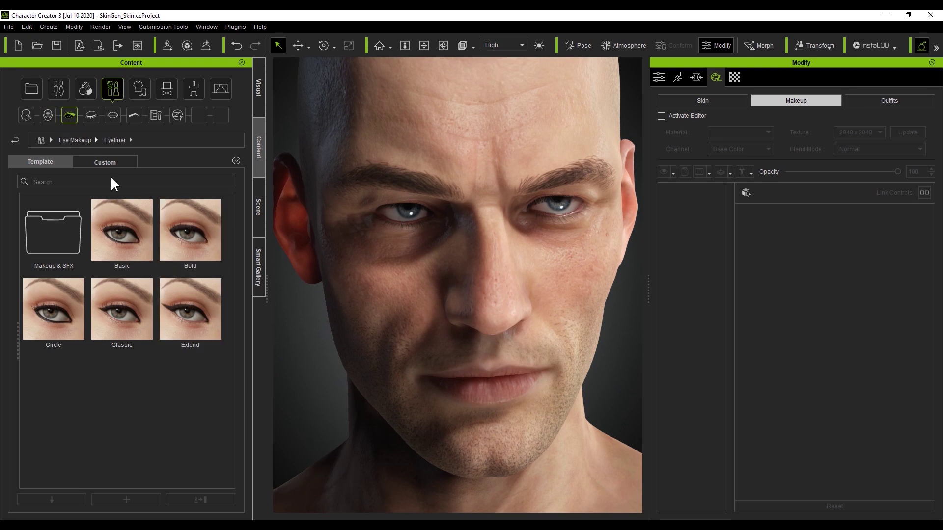
pyautogui.press('BackSpace')
pyautogui.doubleClick(122, 230)
pyautogui.press('BackSpace')
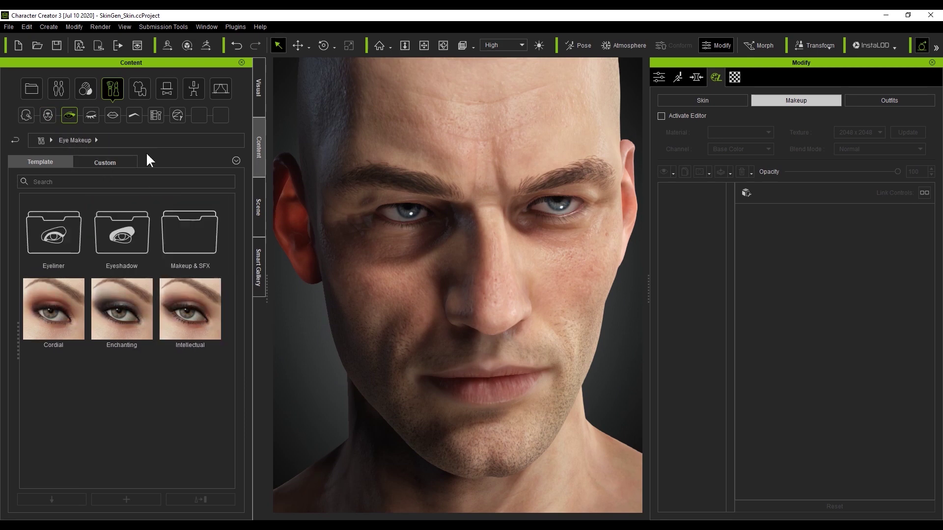
pyautogui.doubleClick(190, 230)
pyautogui.scroll(-1, 232, 299)
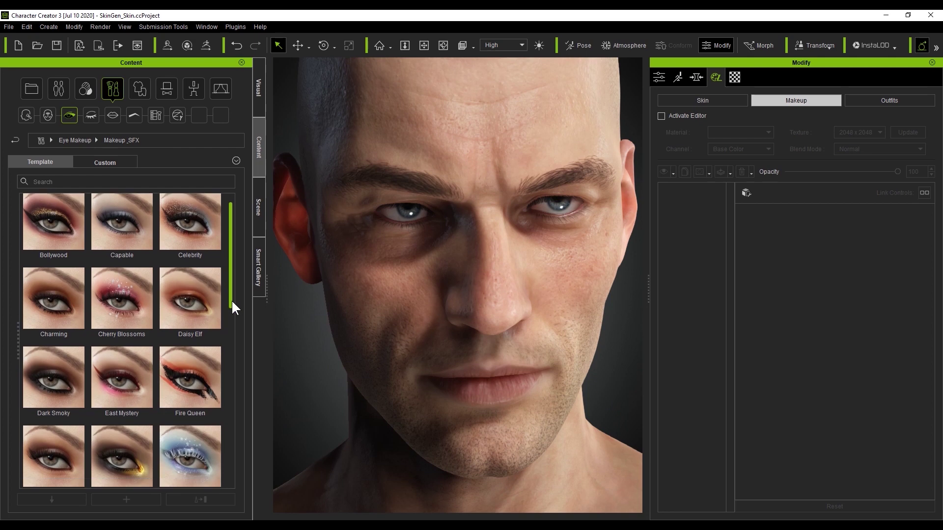
pyautogui.moveTo(231, 299); pyautogui.dragTo(230, 450)
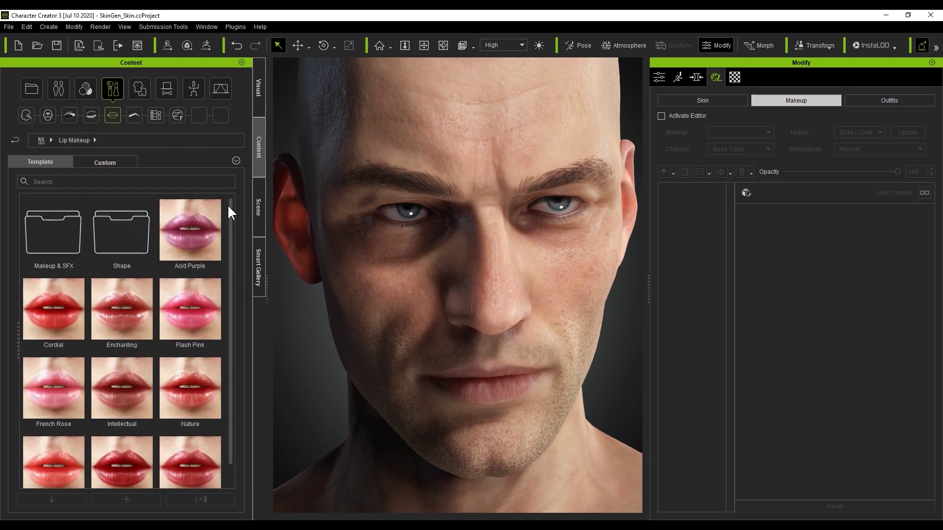
# - Browse the lip makeup Shape and Makeup & SFX preset folders
pyautogui.moveTo(228, 207); pyautogui.dragTo(234, 248)
pyautogui.scroll(1, 206, 201)
pyautogui.doubleClick(121, 226)
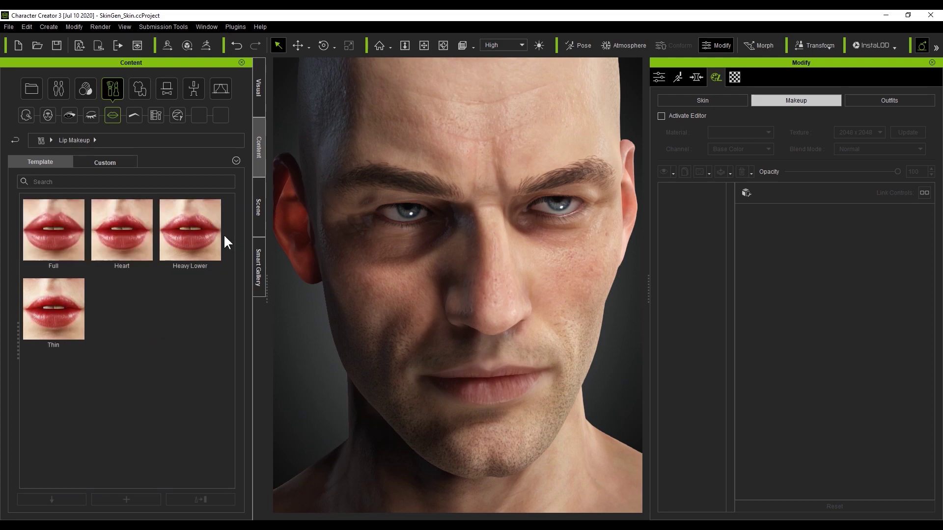
pyautogui.click(19, 141)
pyautogui.doubleClick(60, 232)
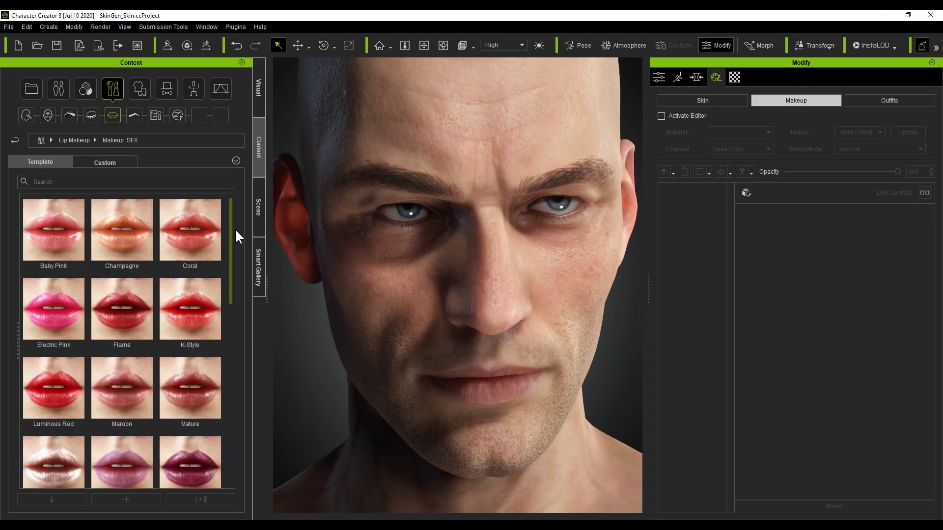
pyautogui.moveTo(230, 238); pyautogui.dragTo(229, 402)
# - Browse the eyebrow Makeup & SFX presets, including the Male eyebrow folder
pyautogui.click(134, 115)
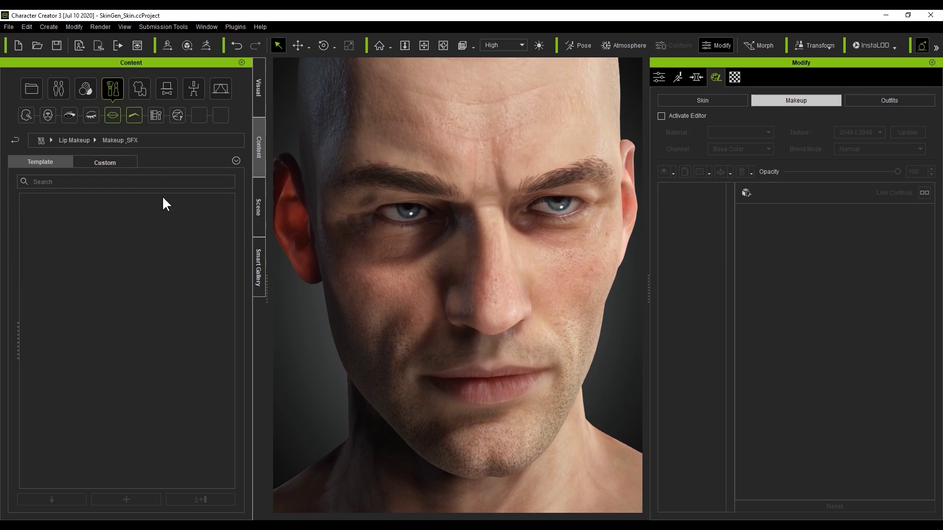
pyautogui.doubleClick(75, 229)
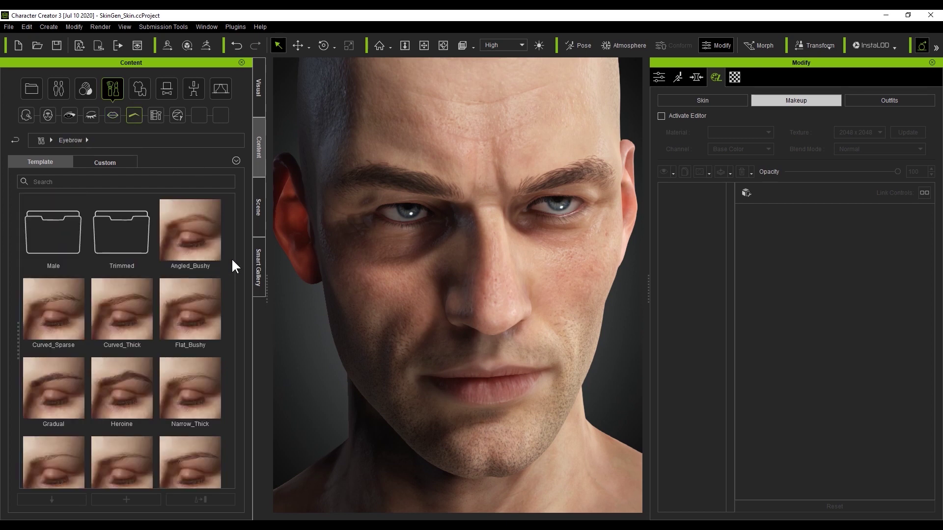
pyautogui.moveTo(232, 275); pyautogui.dragTo(230, 210)
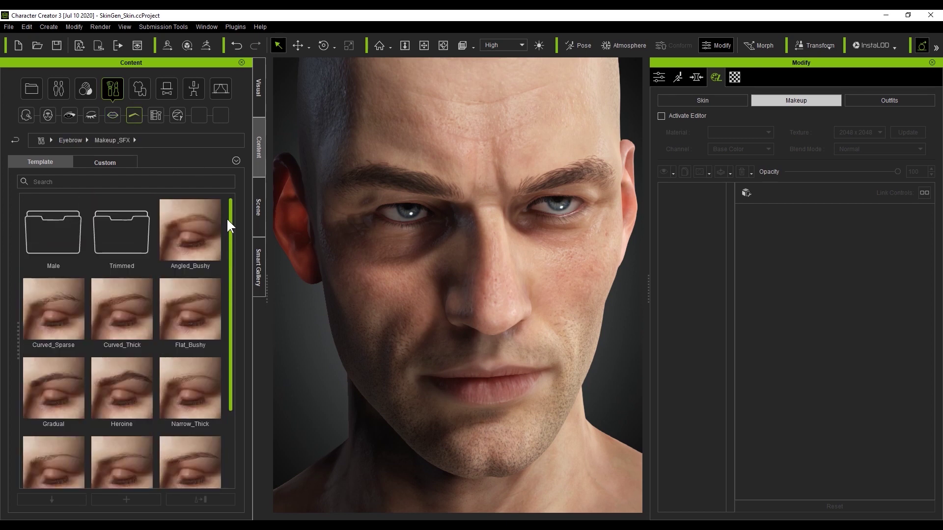
pyautogui.click(66, 220)
pyautogui.moveTo(230, 209); pyautogui.dragTo(232, 242)
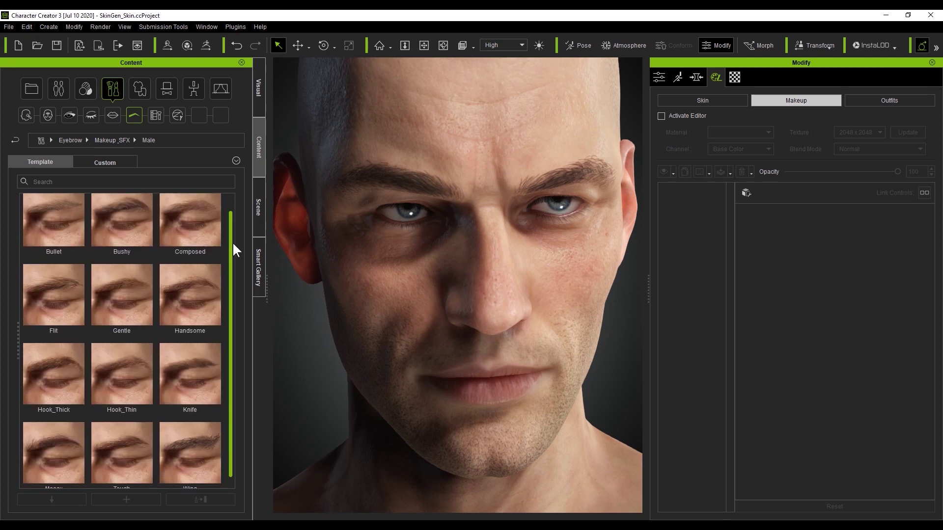
pyautogui.click(17, 141)
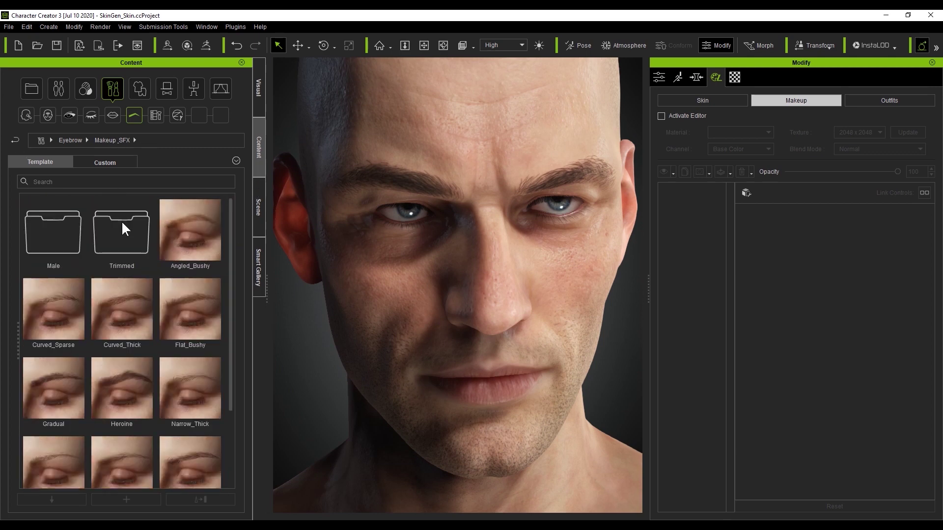
pyautogui.scroll(-2, 122, 220)
# - Open the Makeup SFX Camouflage, Misc, Scar and Tribe Paint folders, then show the Skin Details library
pyautogui.click(155, 115)
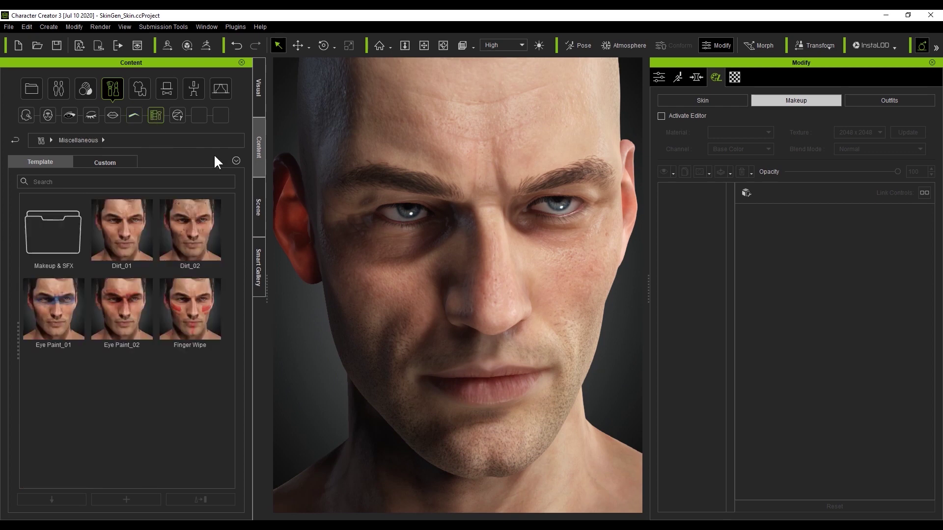
pyautogui.doubleClick(69, 243)
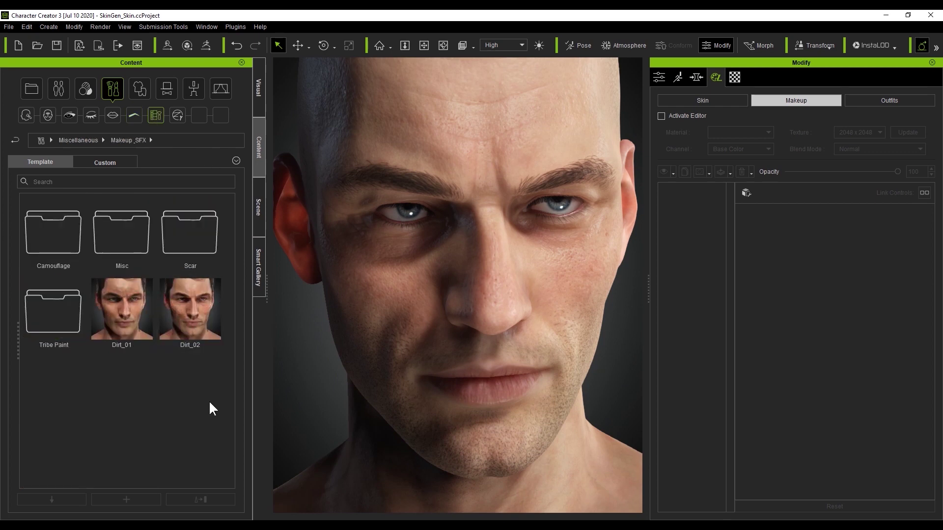
pyautogui.scroll(-1, 229, 267)
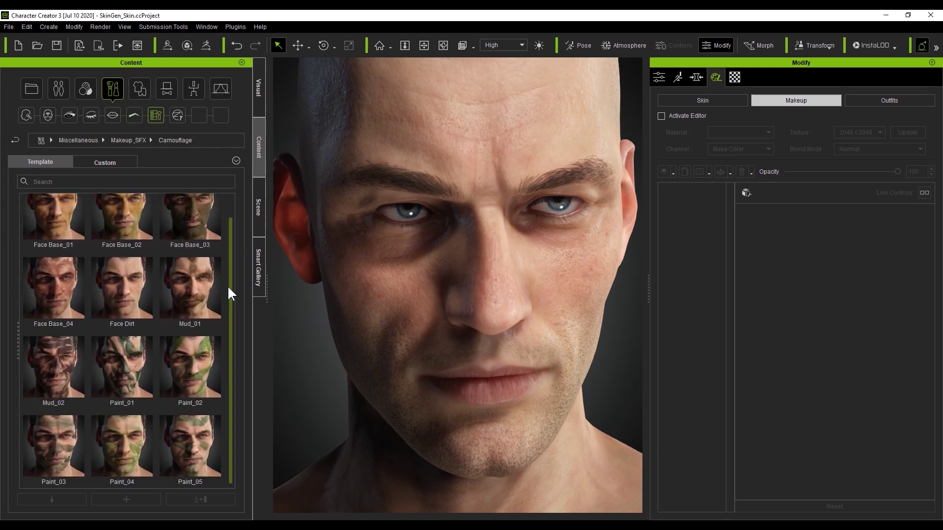
pyautogui.click(134, 140)
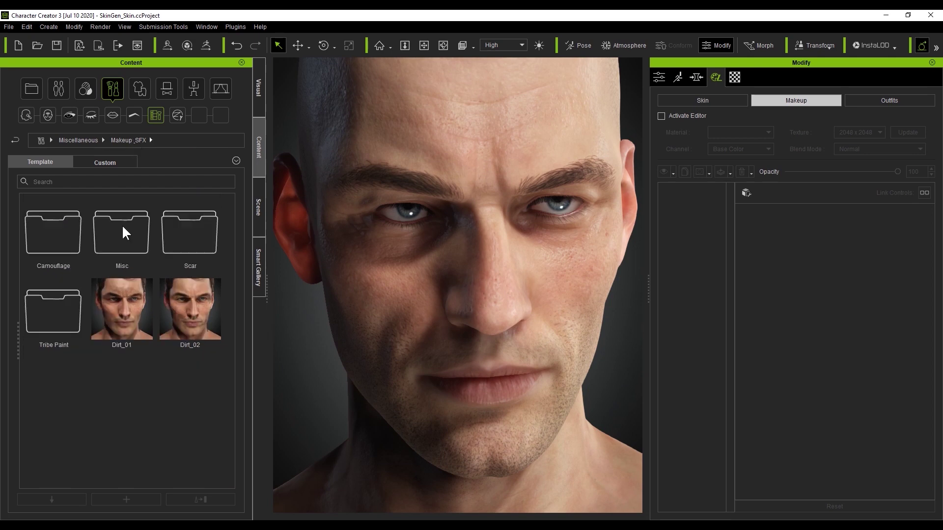
pyautogui.doubleClick(121, 225)
pyautogui.click(130, 139)
pyautogui.doubleClick(196, 226)
pyautogui.click(116, 141)
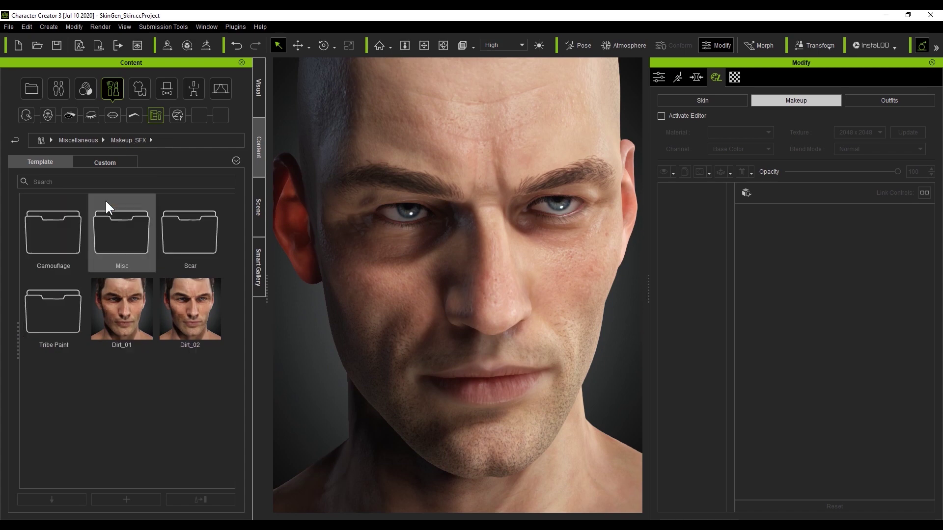
pyautogui.doubleClick(60, 314)
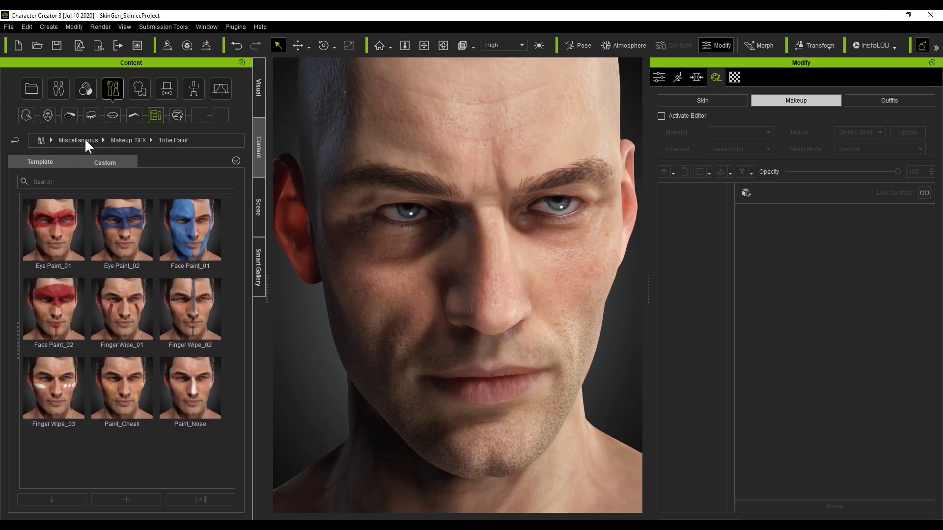
pyautogui.click(86, 88)
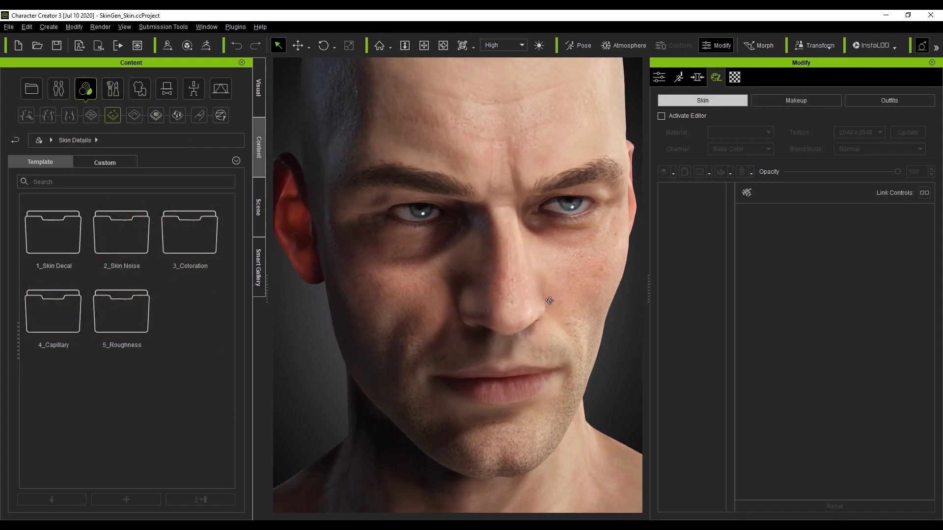
# - Activate the skin editor and expand Face Acne's Swelling and Muscle's Part 1 Neck and Part 2 Seam sections
pyautogui.click(698, 114)
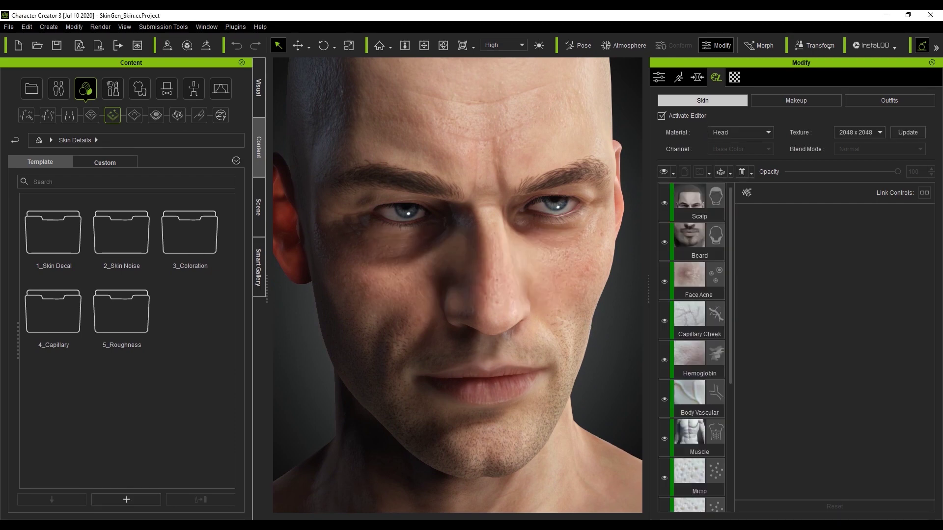
pyautogui.moveTo(931, 231)
pyautogui.mouseDown()
pyautogui.moveTo(931, 389)
pyautogui.moveTo(936, 216)
pyautogui.mouseUp()
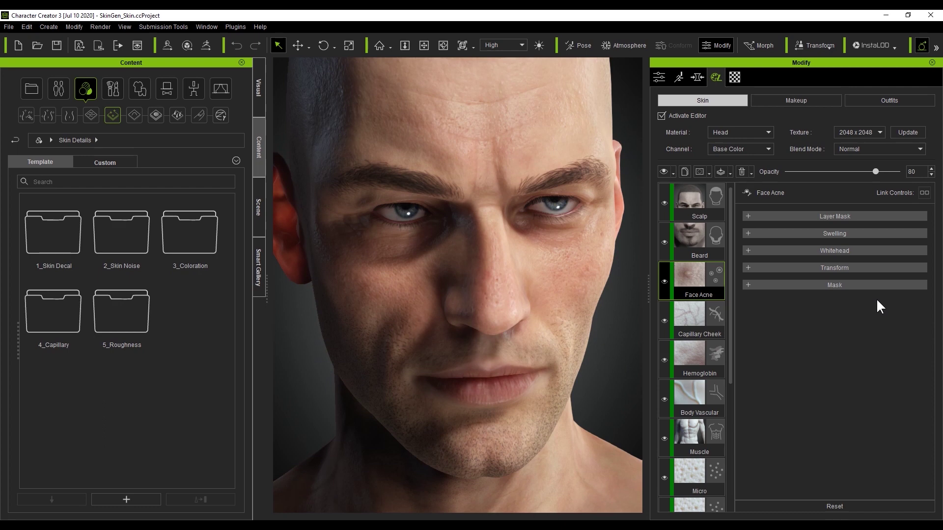
pyautogui.click(857, 234)
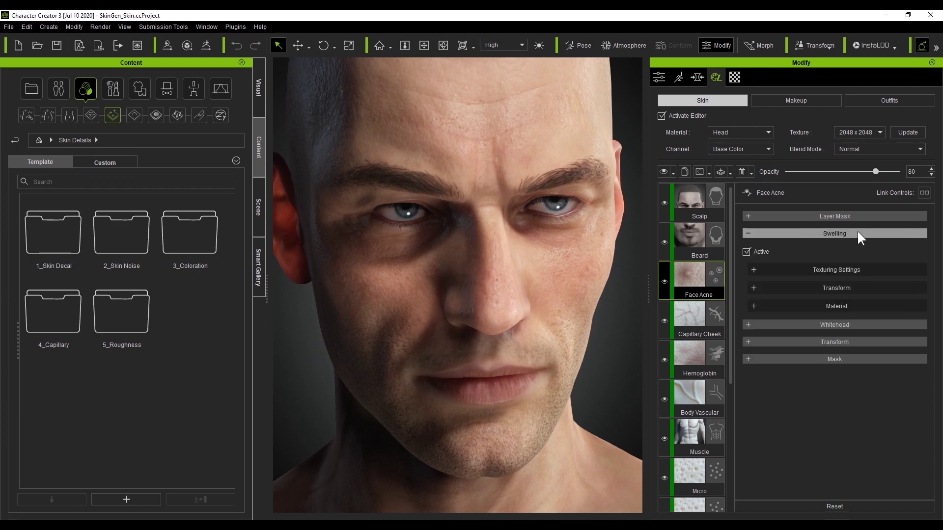
pyautogui.click(699, 432)
pyautogui.moveTo(935, 241)
pyautogui.mouseDown()
pyautogui.moveTo(934, 374)
pyautogui.moveTo(932, 229)
pyautogui.mouseUp()
pyautogui.click(898, 272)
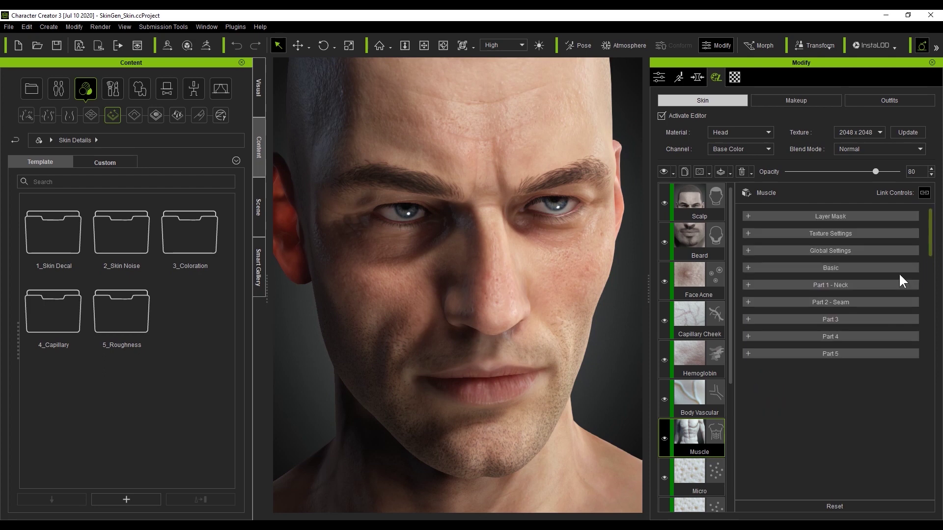
pyautogui.click(872, 284)
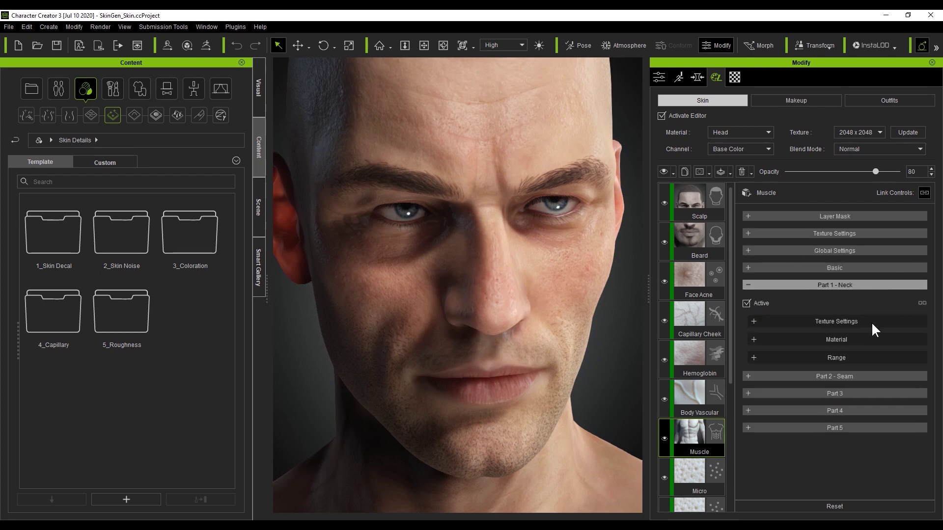
pyautogui.click(859, 377)
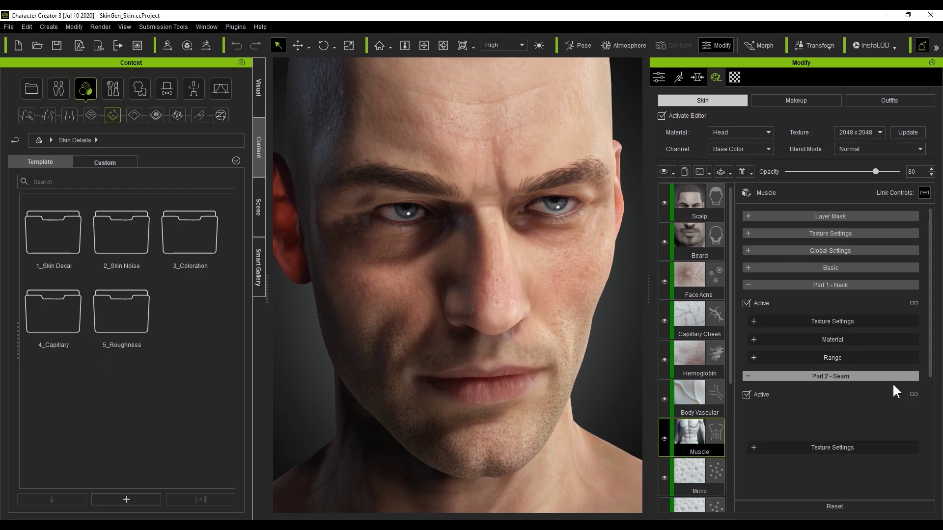
# - Switch the skin material to Body, then back to Head
pyautogui.click(739, 131)
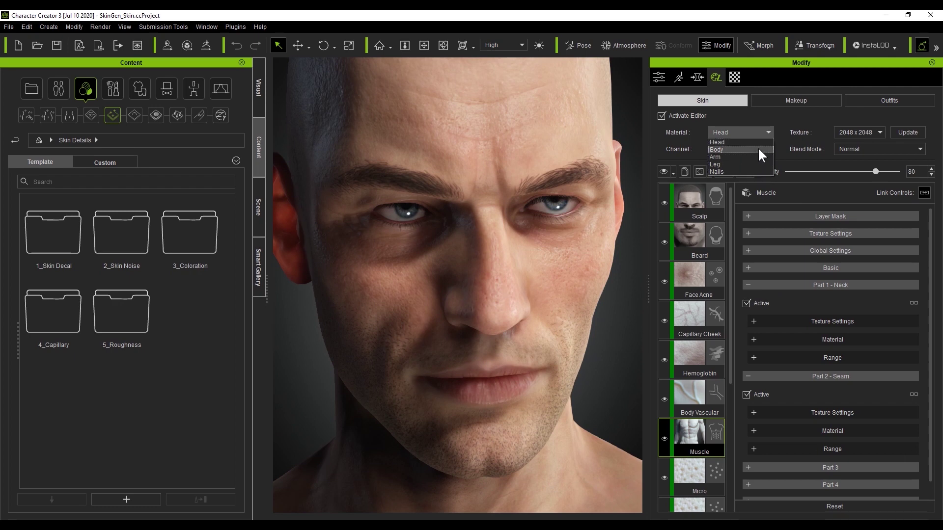
pyautogui.click(758, 147)
pyautogui.click(761, 130)
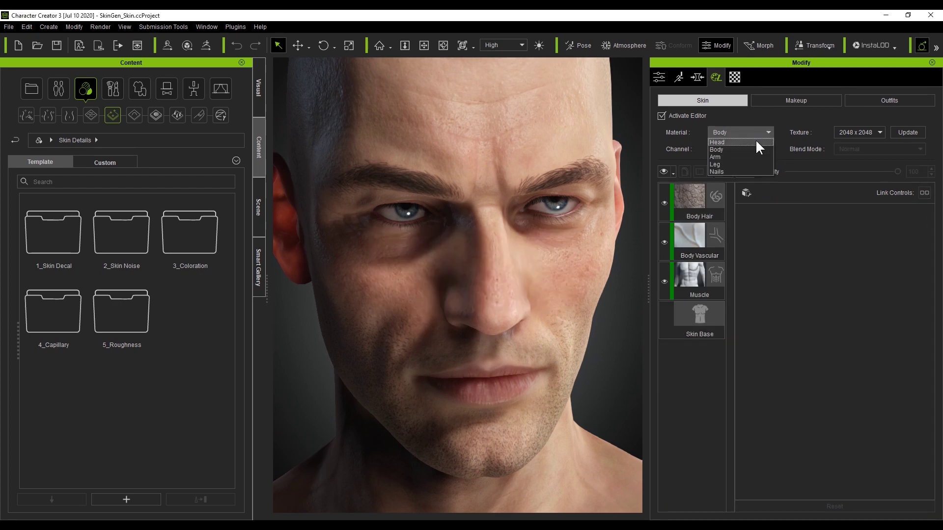
pyautogui.click(755, 139)
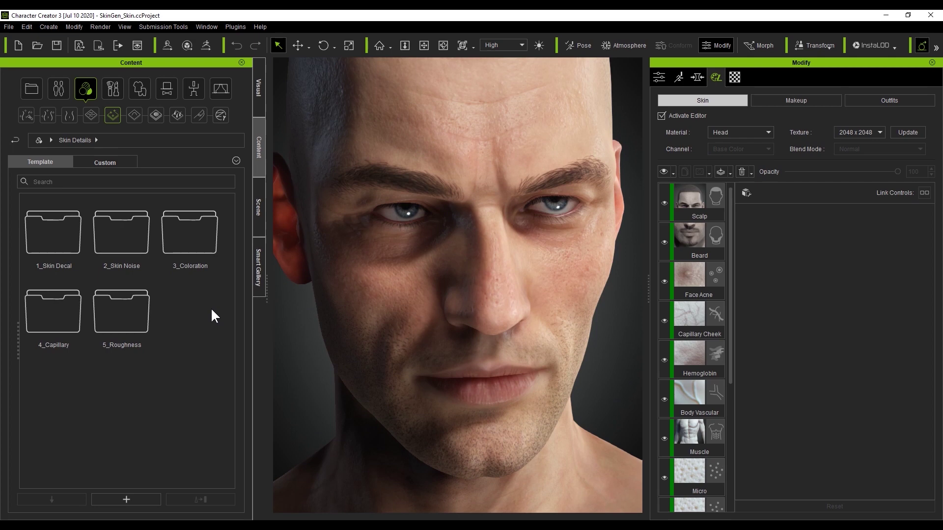
# - Widen the Hemoglobin layer's Part 1 face range expansion and toggle the layer off and on to compare
pyautogui.click(707, 351)
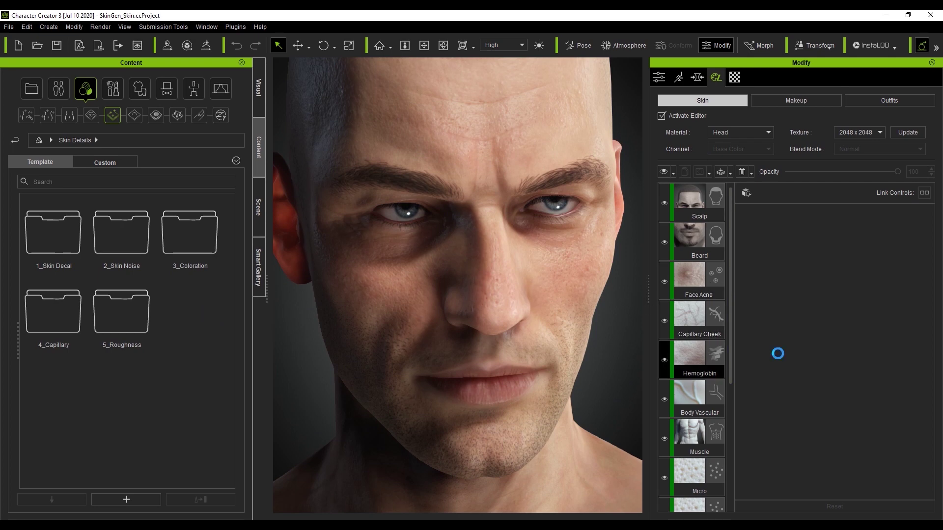
pyautogui.moveTo(931, 236); pyautogui.dragTo(931, 258)
pyautogui.moveTo(803, 437); pyautogui.dragTo(820, 437)
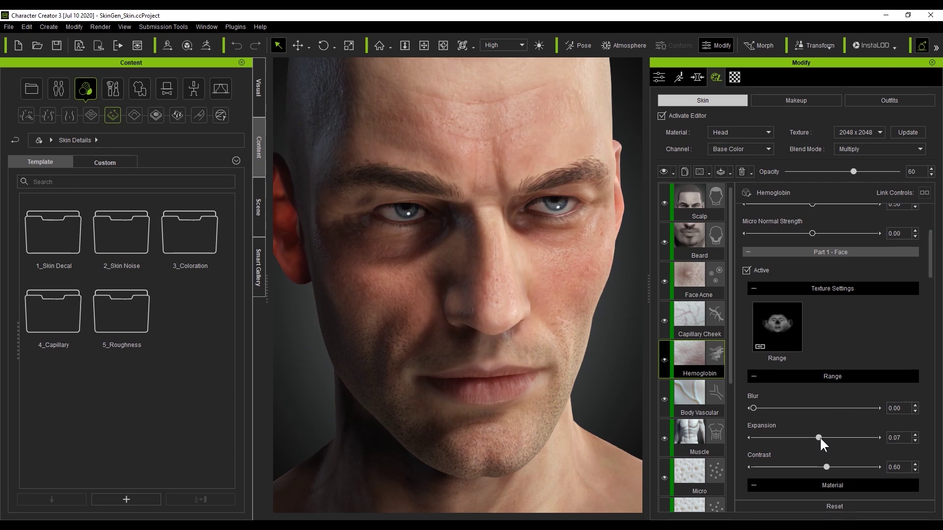
pyautogui.click(662, 360)
pyautogui.click(663, 360)
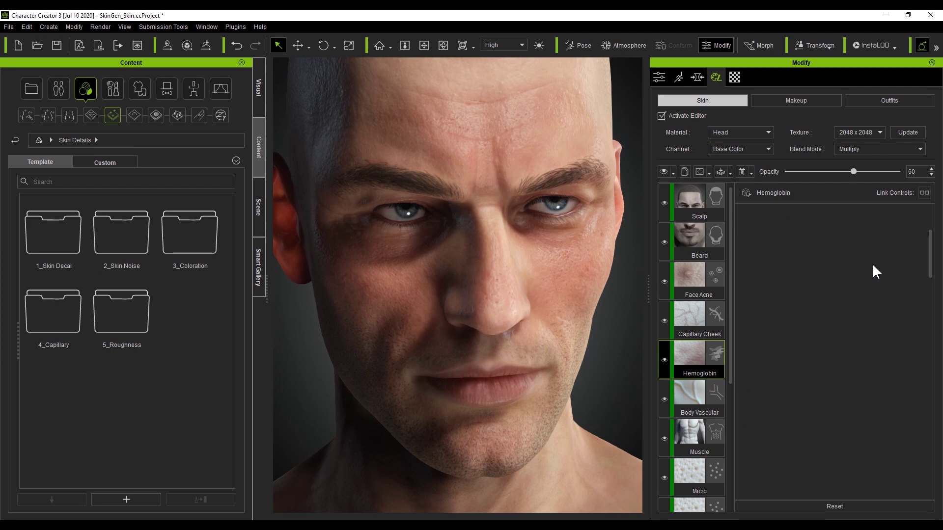
# - Inspect Hemoglobin's Part 2 range mask and sliders, leaving expansion at 0.00
pyautogui.click(855, 268)
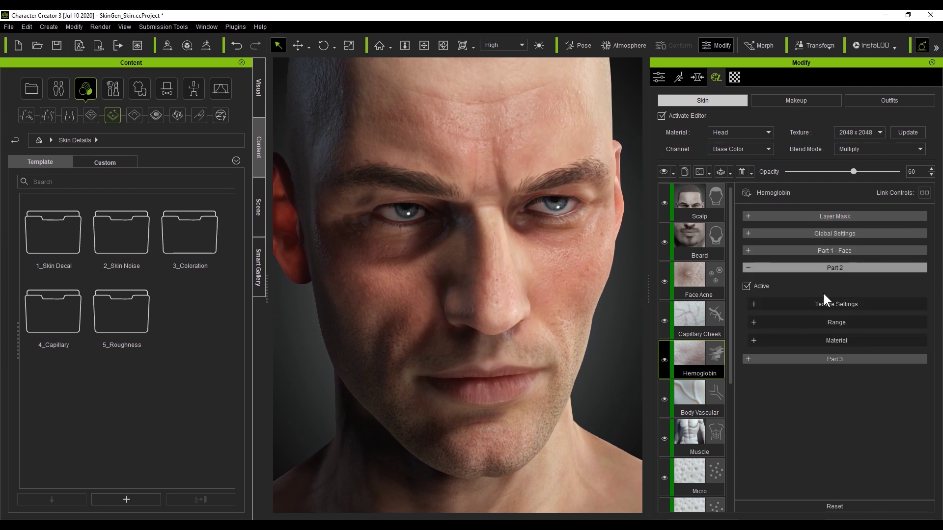
pyautogui.click(771, 305)
pyautogui.moveTo(780, 337)
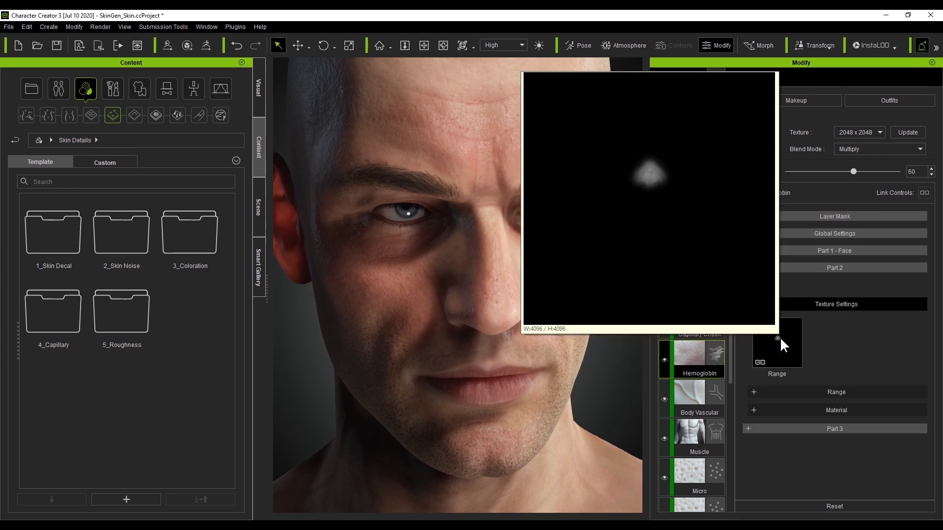
pyautogui.click(822, 391)
pyautogui.scroll(-2, 935, 341)
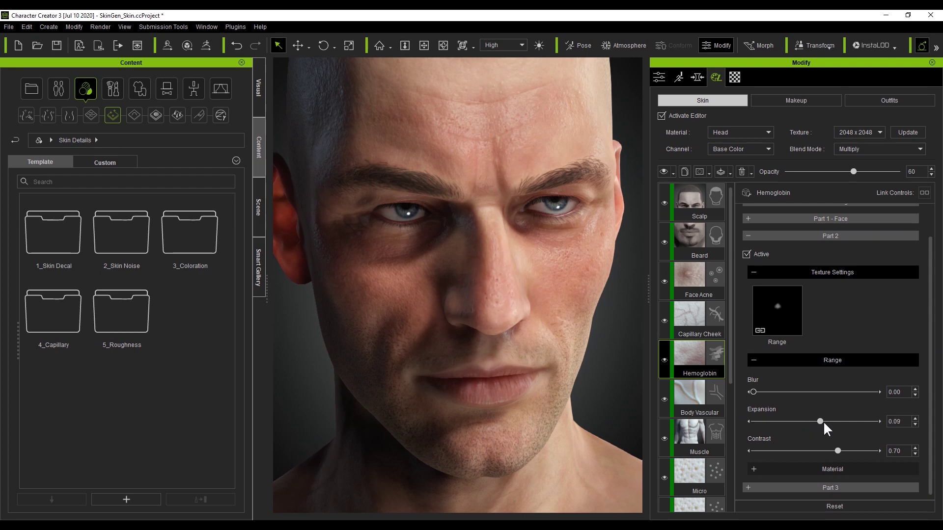
pyautogui.moveTo(823, 421); pyautogui.dragTo(813, 421)
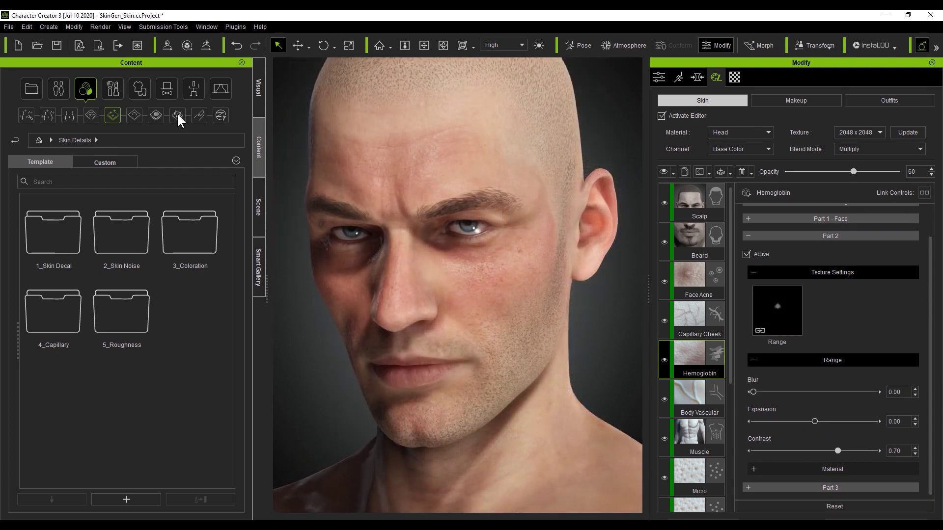
# - Apply the Heavy preset from Body Hair > Beard, confirm it, and view the beard from the side
pyautogui.click(178, 116)
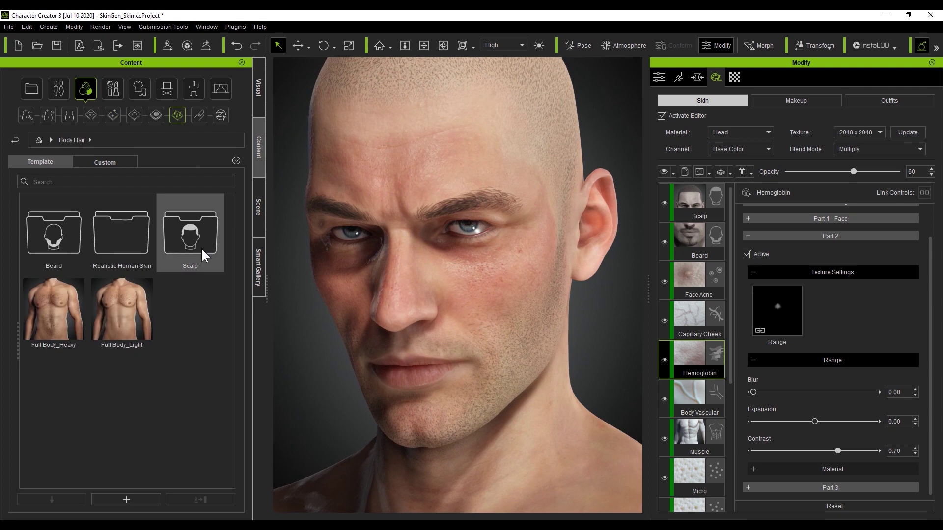
pyautogui.doubleClick(73, 241)
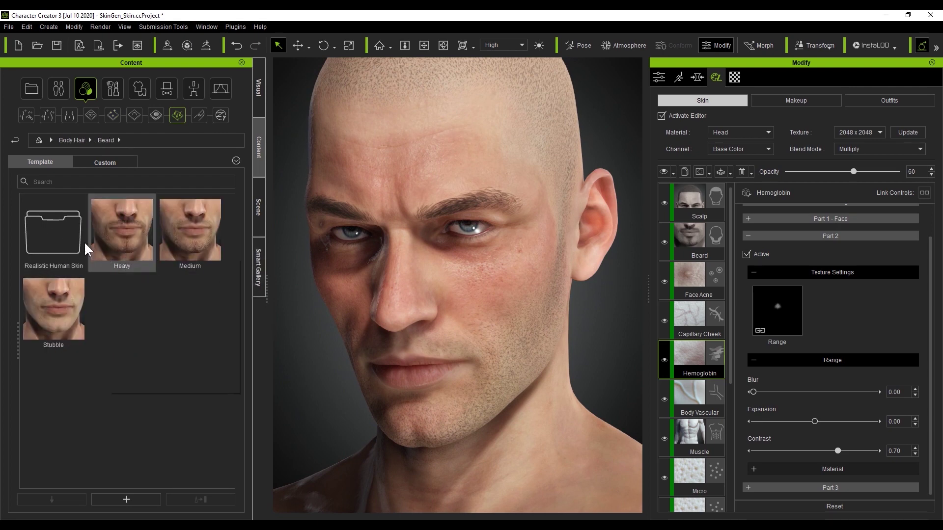
pyautogui.doubleClick(118, 239)
pyautogui.click(493, 294)
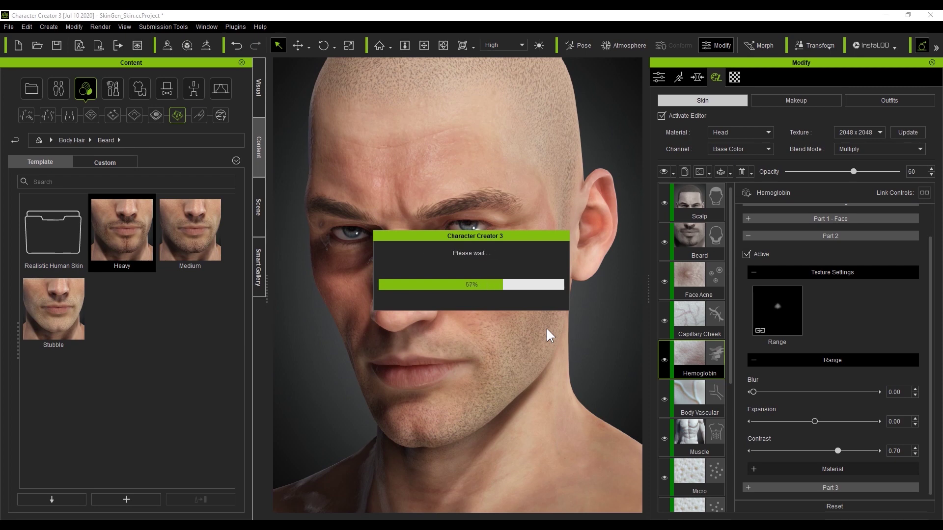
pyautogui.moveTo(494, 322); pyautogui.dragTo(557, 288, button='right')
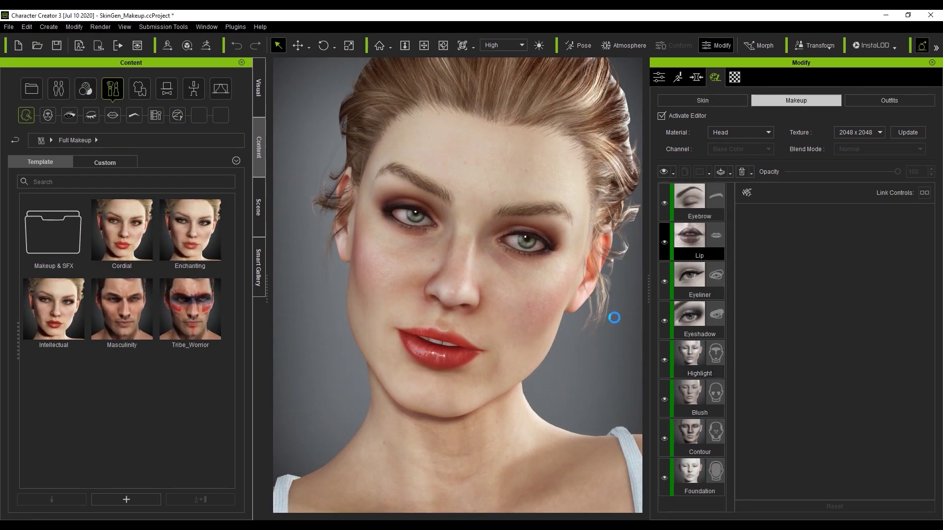
# - Lower the lip roughness slightly and make the lip colour a darker purple
pyautogui.moveTo(502, 331); pyautogui.dragTo(492, 318, button='middle')
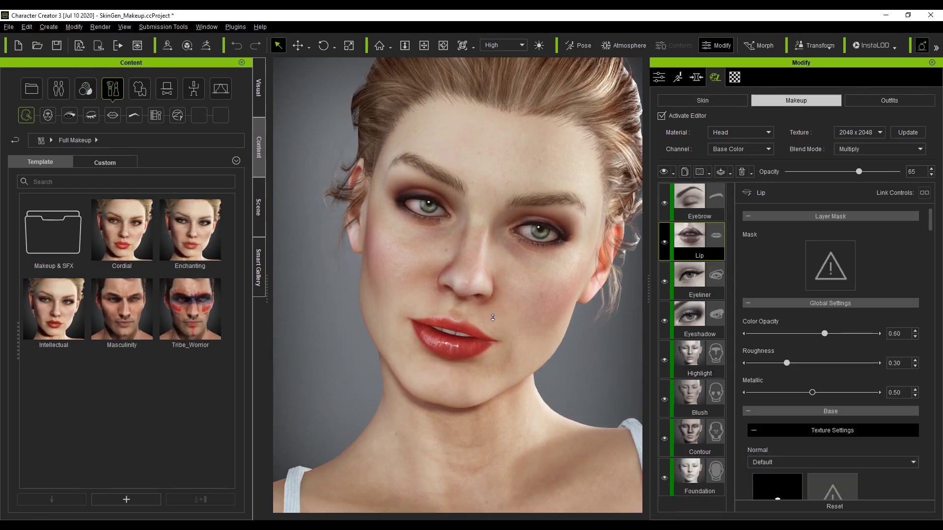
pyautogui.scroll(3, 492, 318)
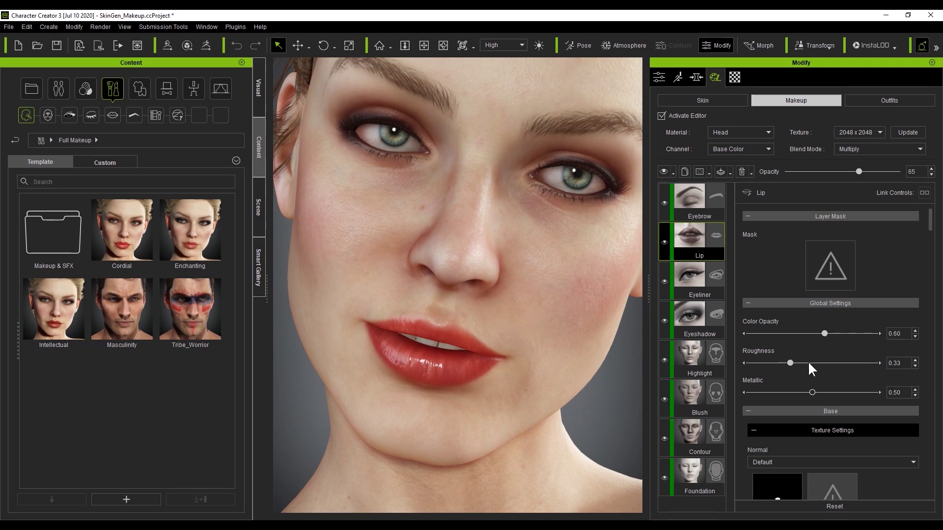
pyautogui.click(767, 363)
pyautogui.moveTo(929, 221); pyautogui.dragTo(929, 247)
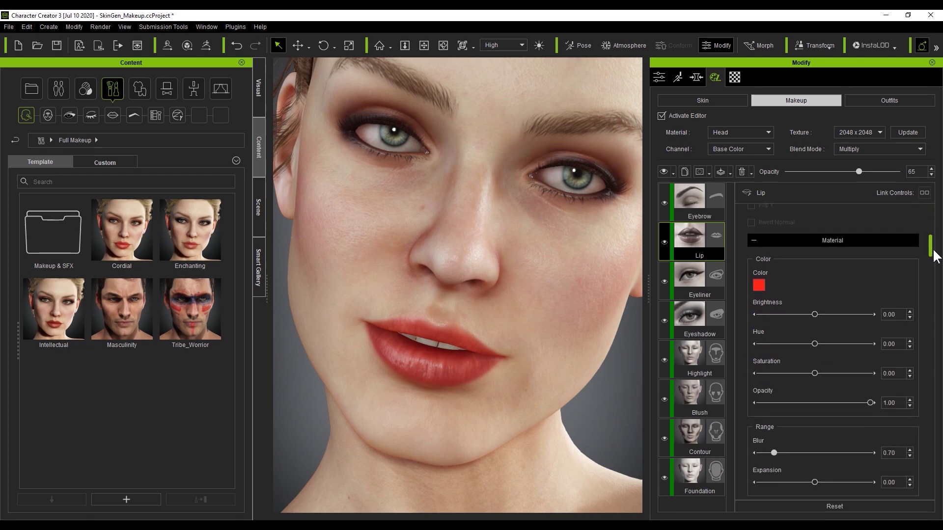
pyautogui.click(759, 285)
pyautogui.click(488, 196)
pyautogui.click(522, 362)
pyautogui.moveTo(820, 314); pyautogui.dragTo(787, 315)
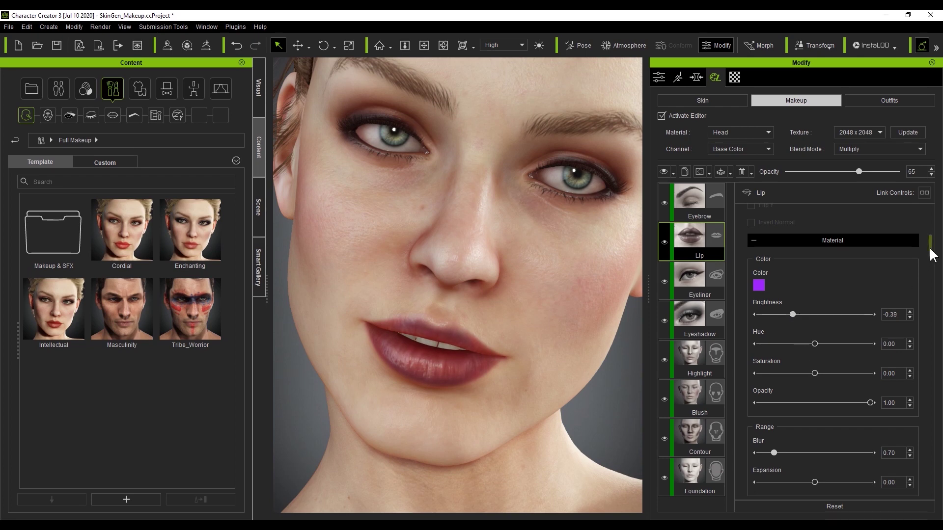
# - Set the Lip layer's range blur to 0.25 and expansion to 1.00
pyautogui.moveTo(930, 253); pyautogui.dragTo(929, 267)
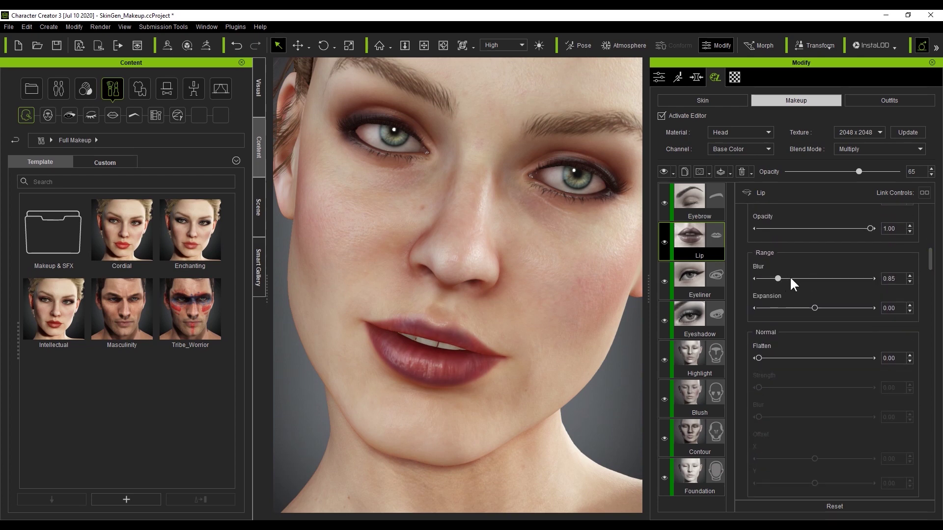
pyautogui.moveTo(799, 276); pyautogui.dragTo(765, 278)
pyautogui.moveTo(813, 308); pyautogui.dragTo(859, 309)
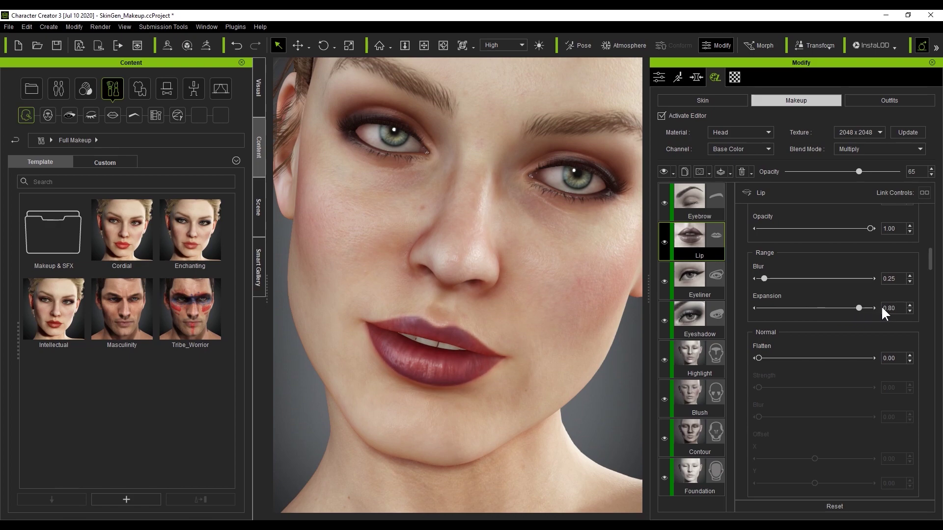
pyautogui.moveTo(456, 302); pyautogui.dragTo(542, 277, button='right')
pyautogui.moveTo(542, 277); pyautogui.dragTo(543, 320, button='middle')
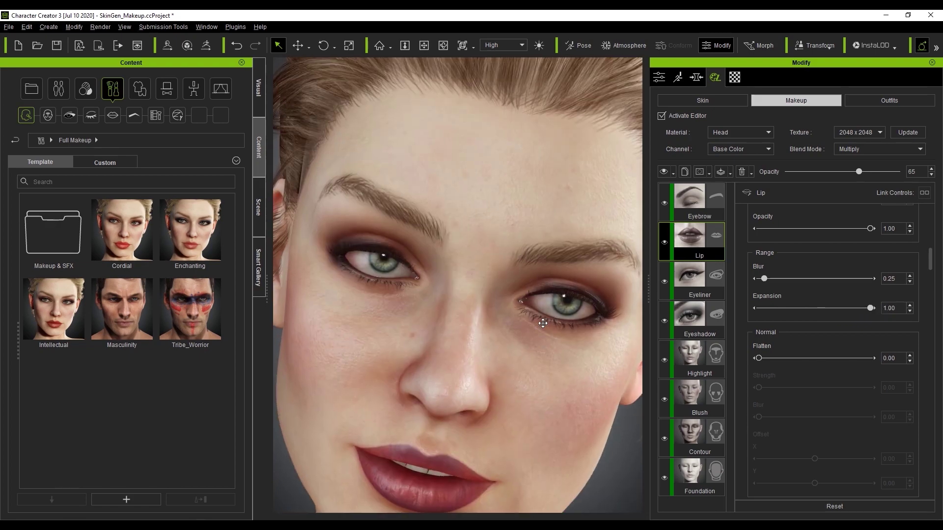
# - Apply the K-Style eye makeup from Eye Makeup > Makeup & SFX
pyautogui.click(69, 115)
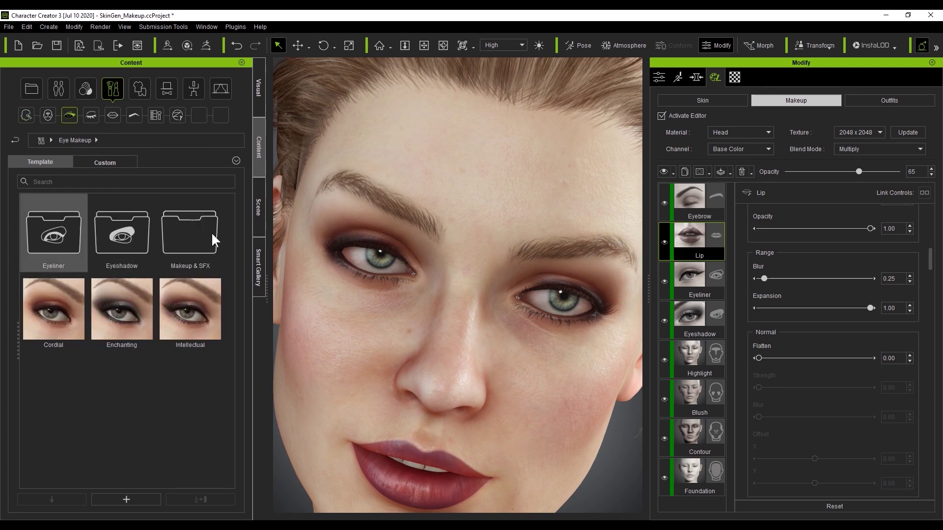
pyautogui.doubleClick(211, 232)
pyautogui.moveTo(233, 228); pyautogui.dragTo(237, 292)
pyautogui.click(133, 352)
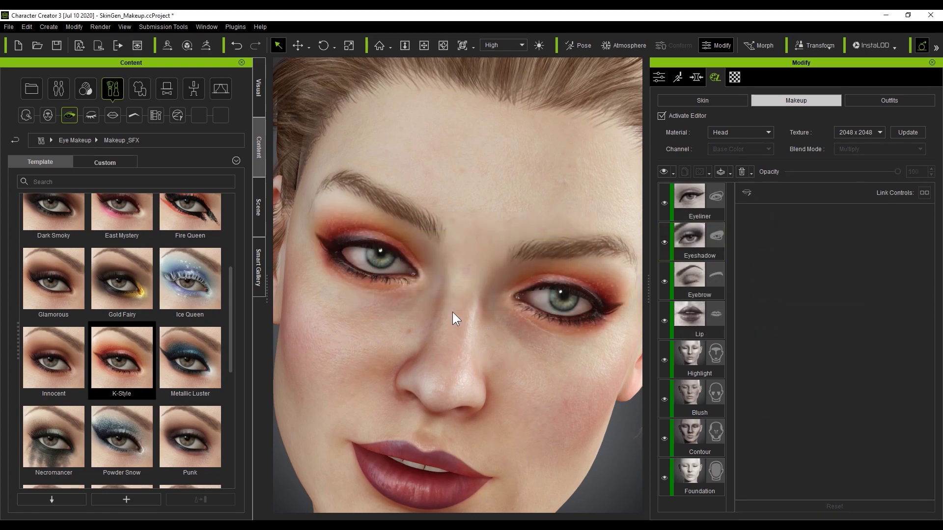
# - Set the Eyeshadow layer's brightness to -0.29 and hue to -0.26 for a darker pink
pyautogui.scroll(-5, 449, 303)
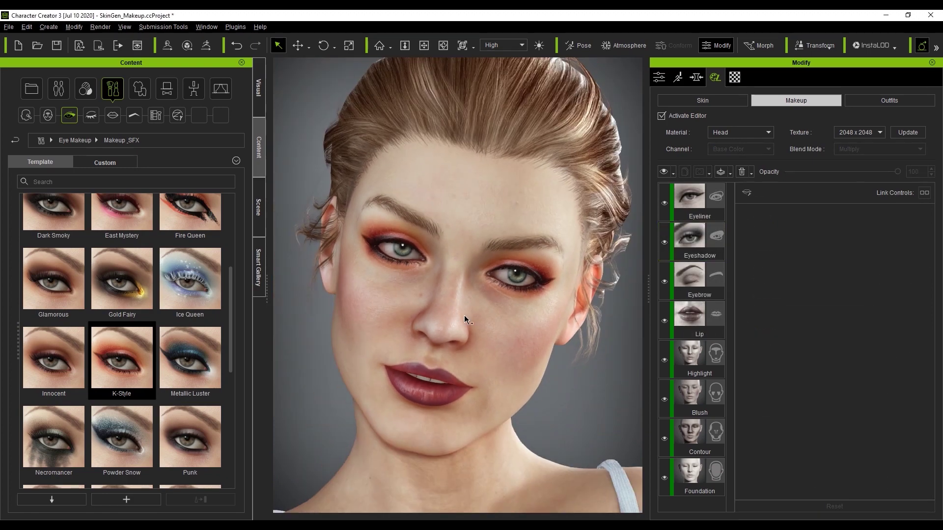
pyautogui.click(674, 241)
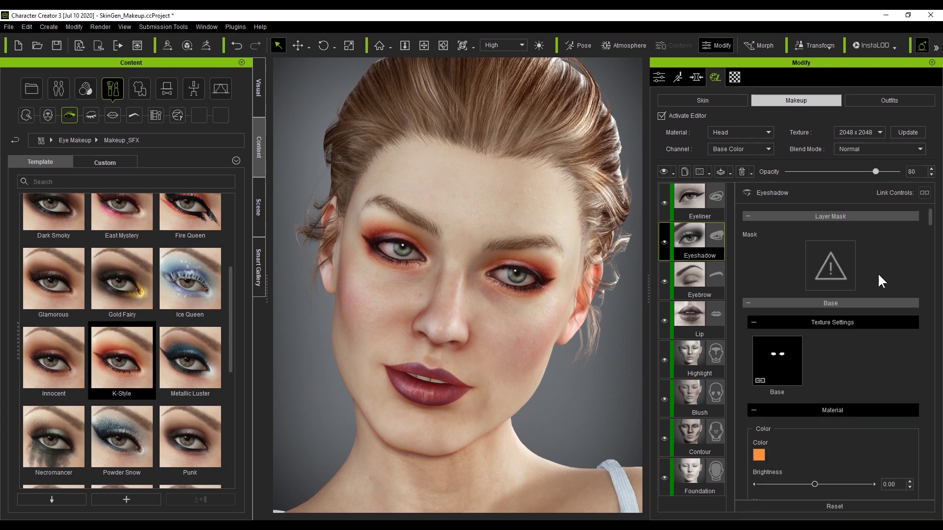
pyautogui.scroll(-3, 933, 231)
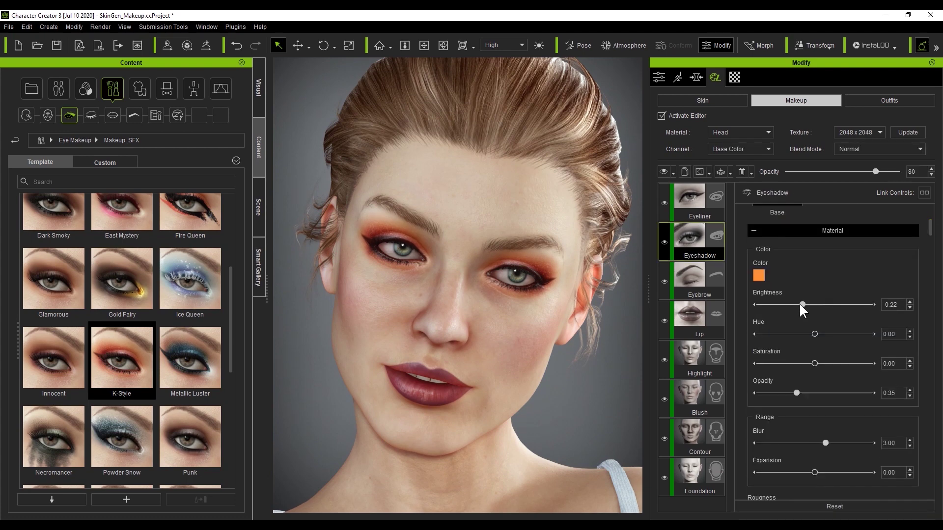
pyautogui.moveTo(799, 305); pyautogui.dragTo(800, 334)
pyautogui.moveTo(544, 328); pyautogui.dragTo(540, 328, button='middle')
pyautogui.moveTo(541, 328); pyautogui.dragTo(504, 337, button='right')
# - Apply the Vintage full makeup from Full Makeup > Makeup_SFX > 2_Party
pyautogui.click(34, 119)
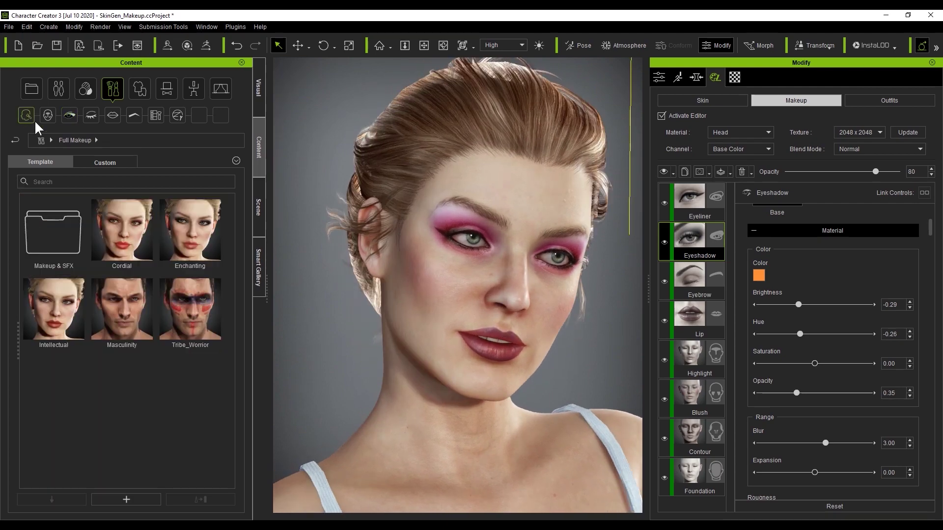
pyautogui.doubleClick(55, 237)
pyautogui.doubleClick(128, 236)
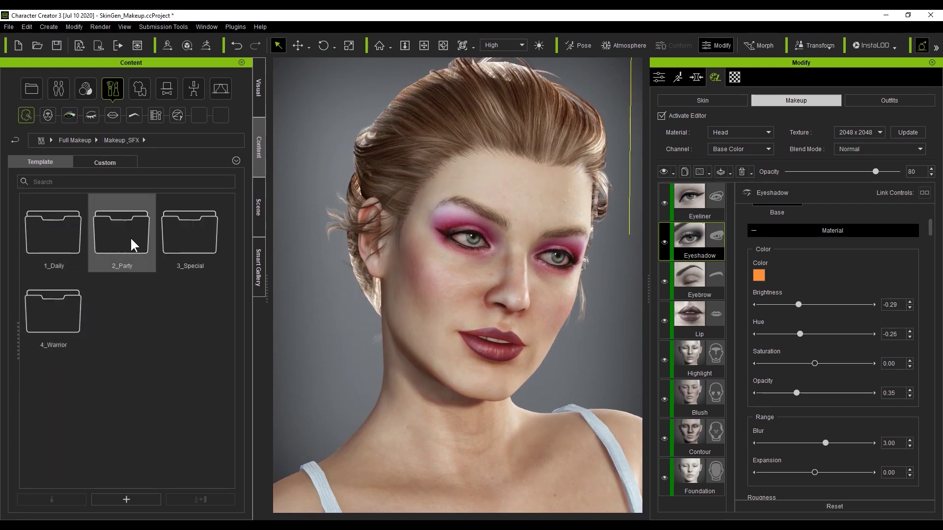
pyautogui.scroll(-5, 231, 234)
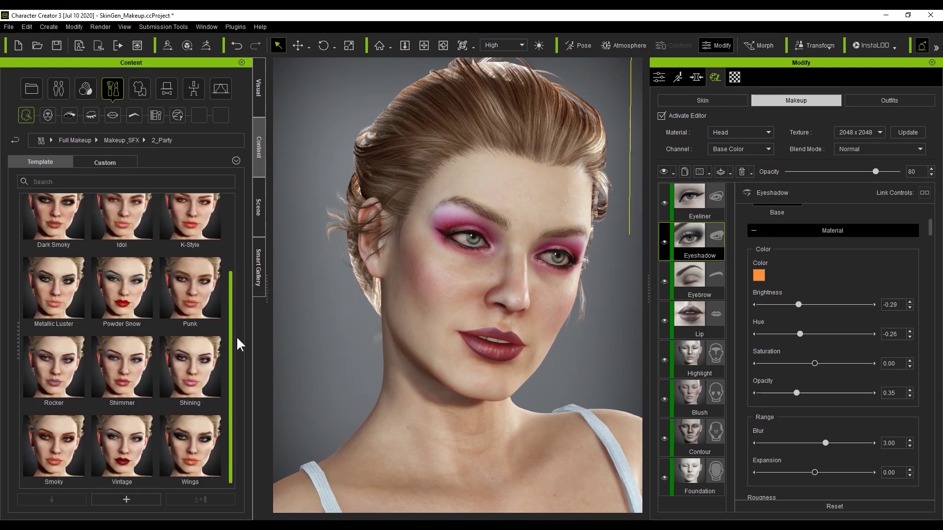
pyautogui.doubleClick(121, 449)
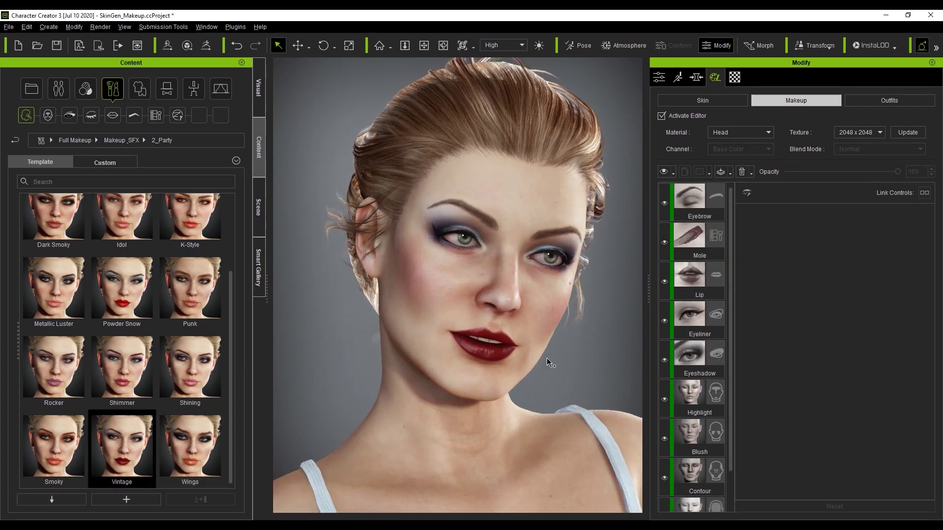
# - Browse the 3_Special makeup collection and return to the makeup folder view
pyautogui.click(16, 140)
pyautogui.doubleClick(171, 231)
pyautogui.scroll(-2, 236, 275)
pyautogui.scroll(-3, 238, 290)
pyautogui.scroll(5, 245, 265)
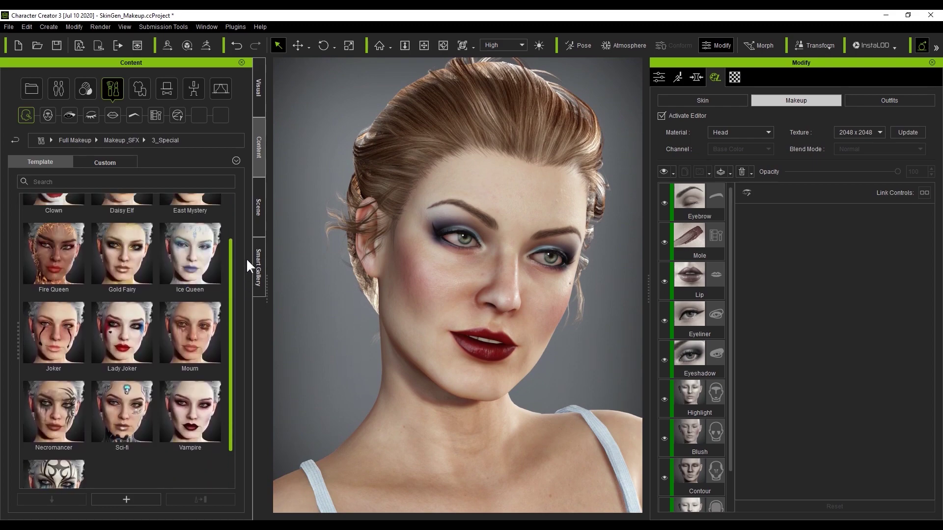
pyautogui.click(16, 141)
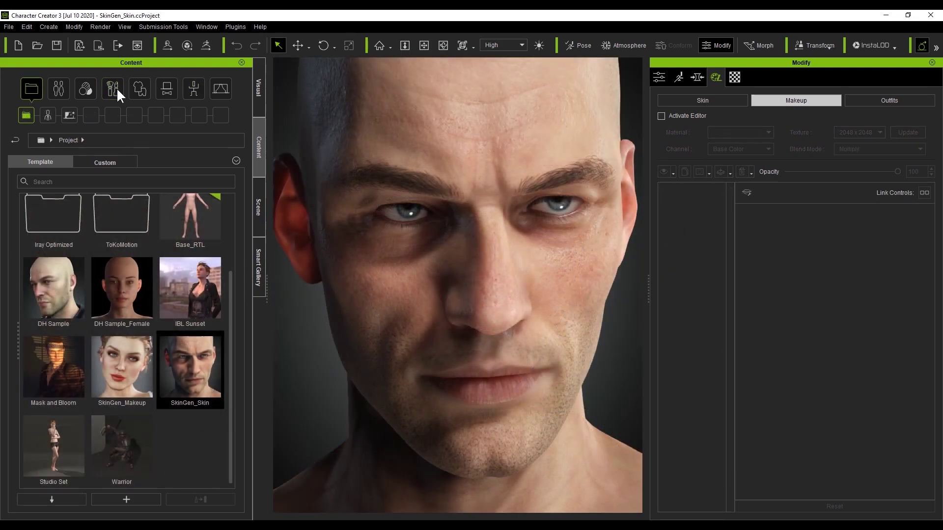
# - Apply the Tribe_Worrior full makeup and hide its Dirt layer, keeping Paint 3 visible
pyautogui.click(117, 88)
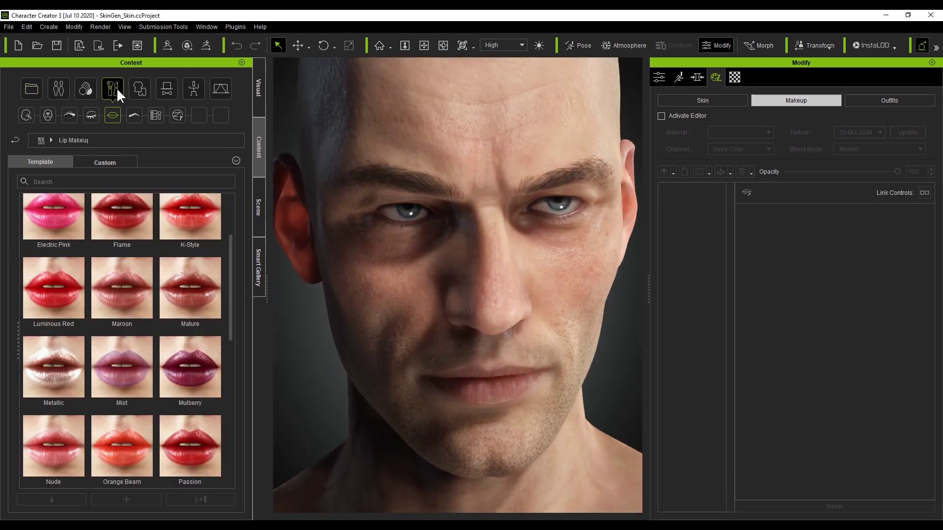
pyautogui.click(27, 116)
pyautogui.doubleClick(181, 320)
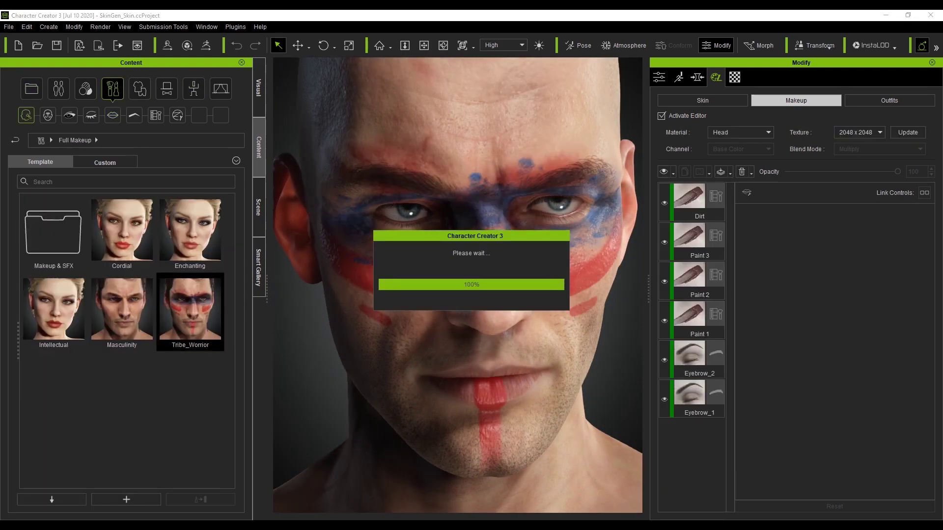
pyautogui.click(664, 203)
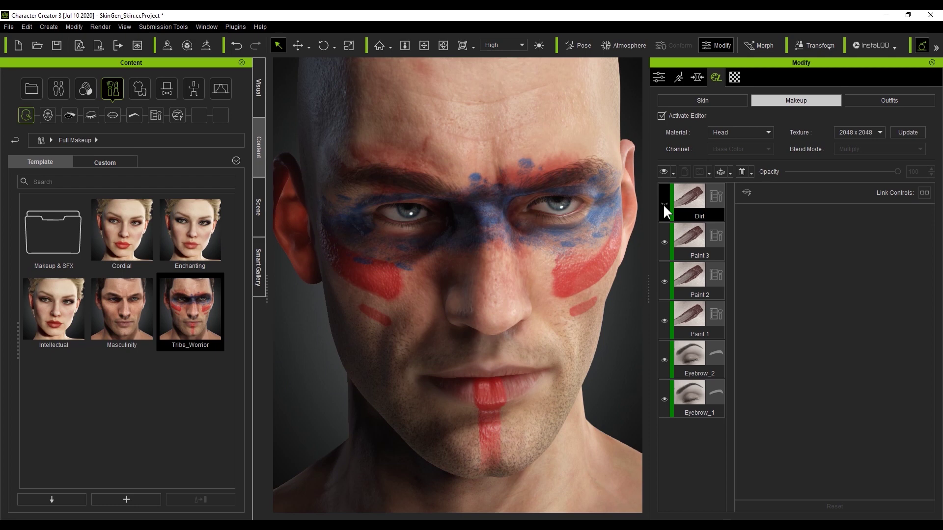
pyautogui.click(664, 242)
pyautogui.click(664, 242)
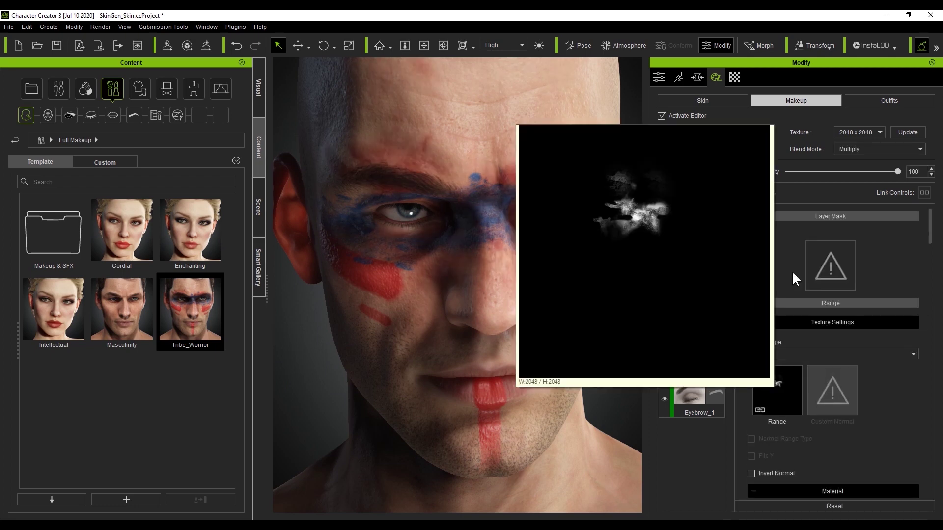
# - Set Paint 2's Material Brightness to -0.26 and Range Blur to 2.42
pyautogui.click(699, 277)
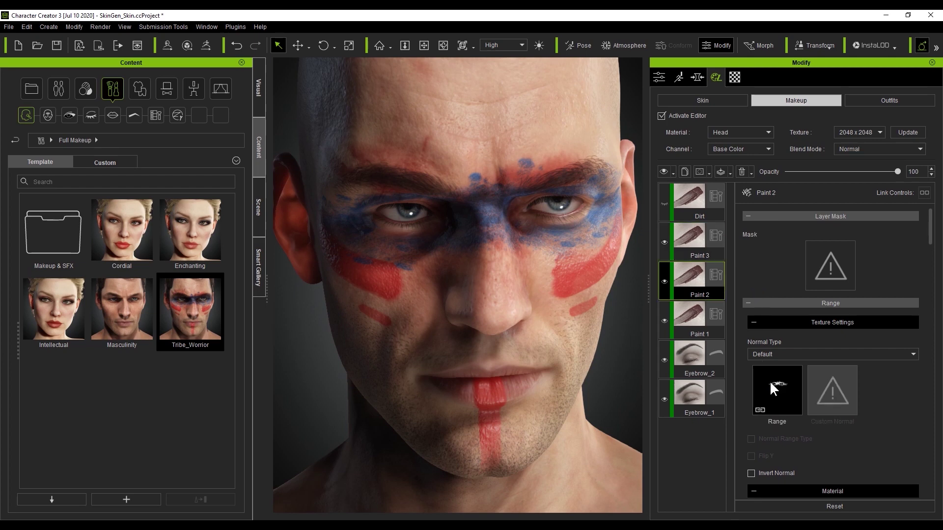
pyautogui.moveTo(770, 383)
pyautogui.scroll(-3, 935, 246)
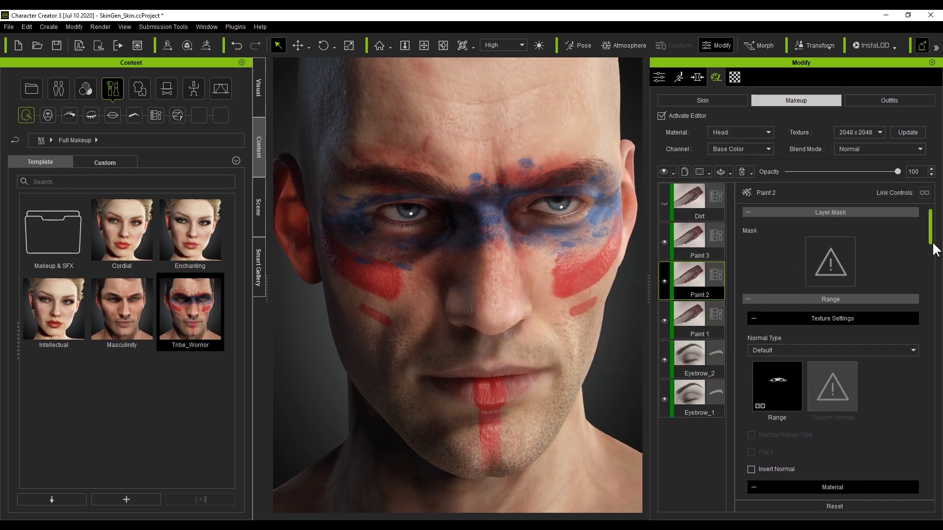
pyautogui.scroll(-2, 935, 253)
pyautogui.moveTo(815, 383); pyautogui.dragTo(802, 384)
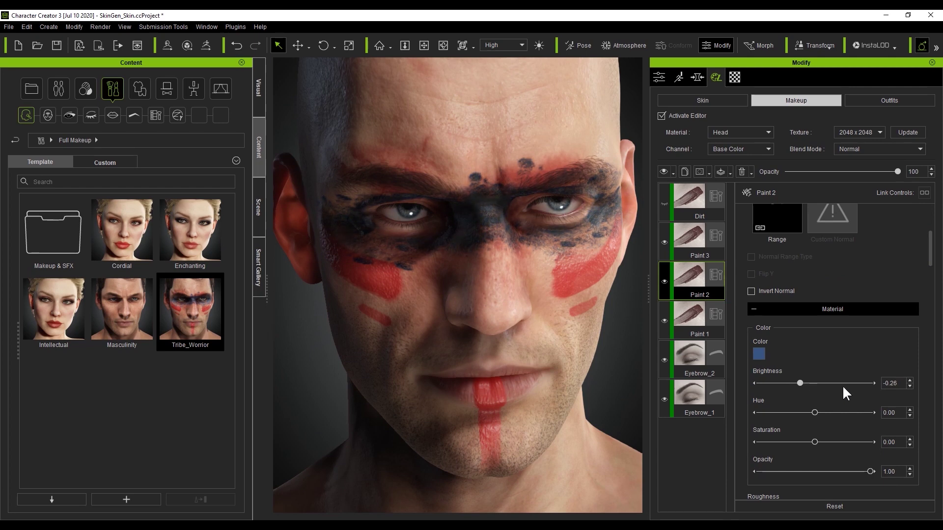
pyautogui.moveTo(933, 264); pyautogui.dragTo(932, 279)
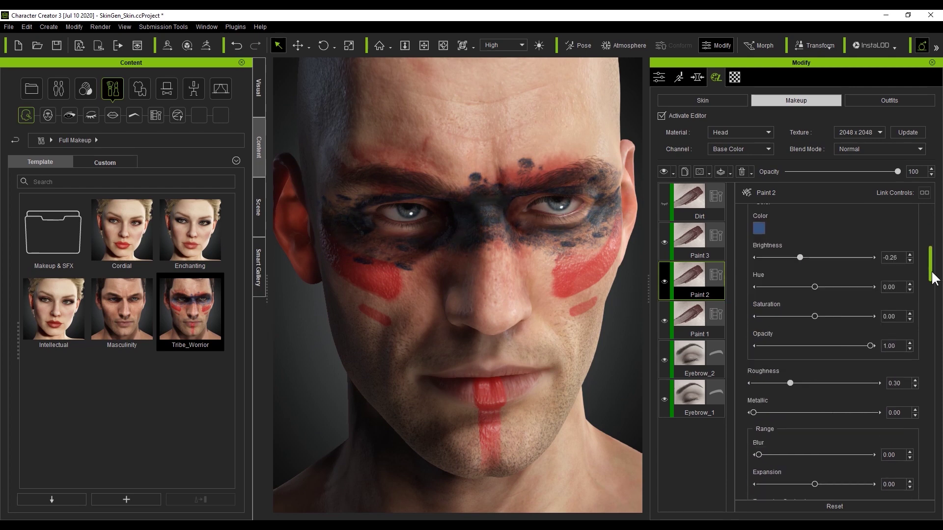
pyautogui.scroll(-2, 822, 407)
pyautogui.click(777, 426)
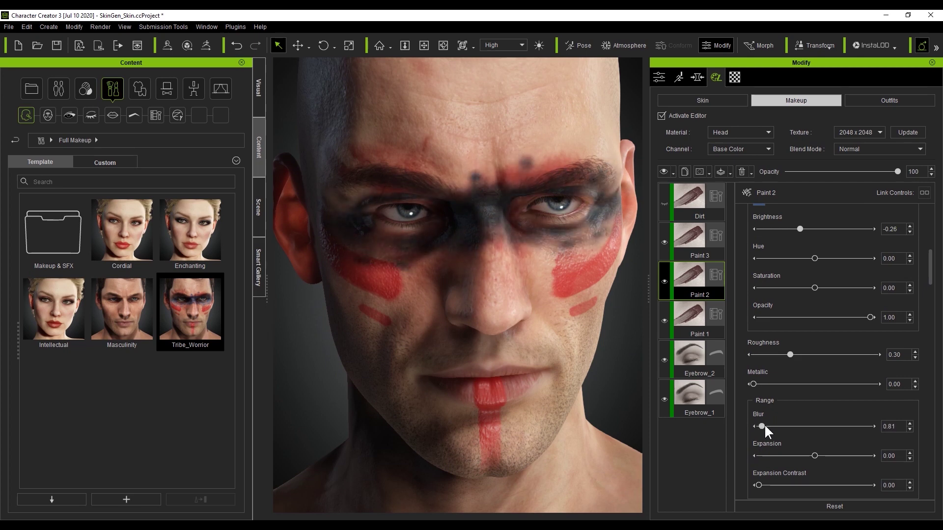
pyautogui.moveTo(766, 425); pyautogui.dragTo(768, 426)
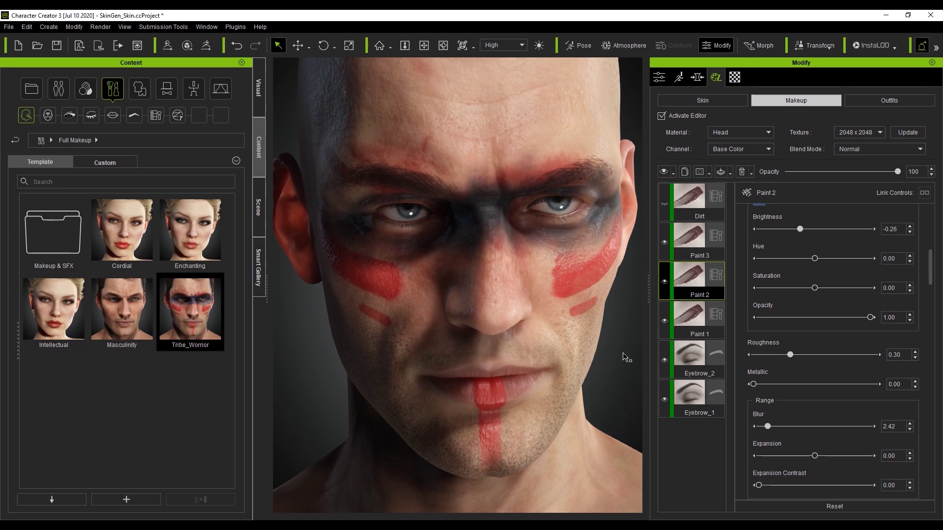
# - Select the Paint 1 layer and scroll its settings into view
pyautogui.click(696, 323)
pyautogui.moveTo(776, 387)
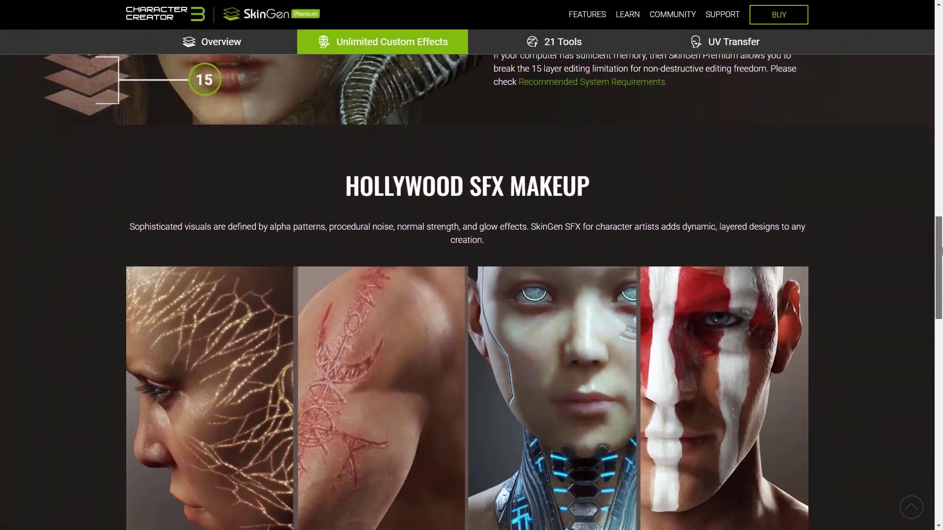
pyautogui.moveTo(940, 250); pyautogui.dragTo(940, 261)
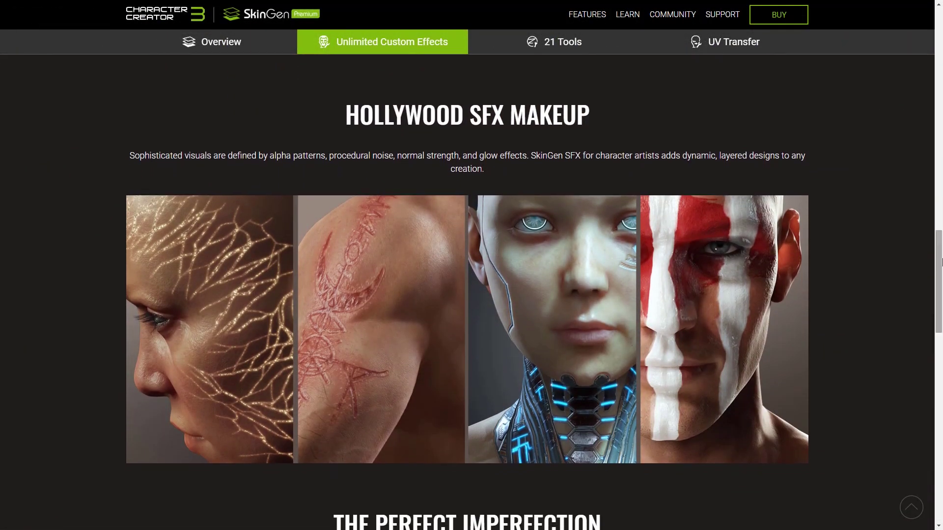
# - Go to the 21 Tools section, then scroll through the UV Transfer section
pyautogui.click(536, 46)
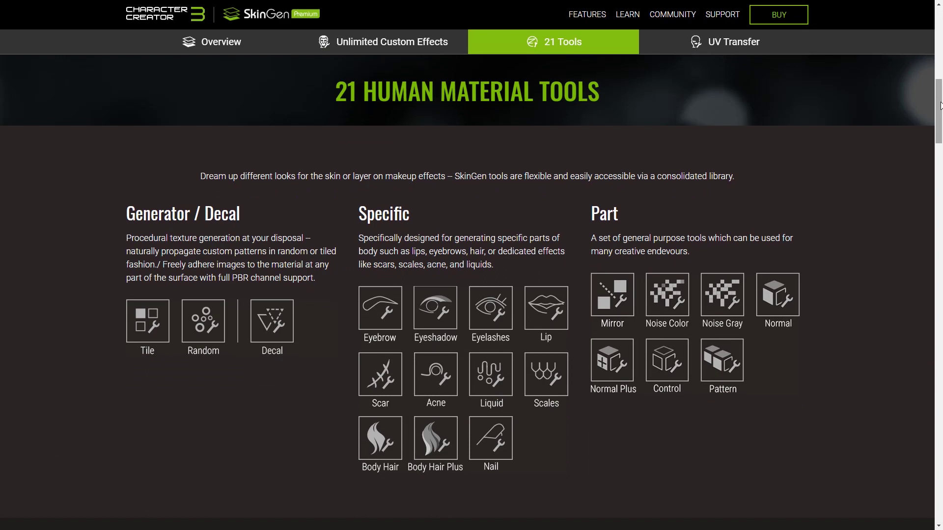
pyautogui.moveTo(939, 105); pyautogui.dragTo(923, 74)
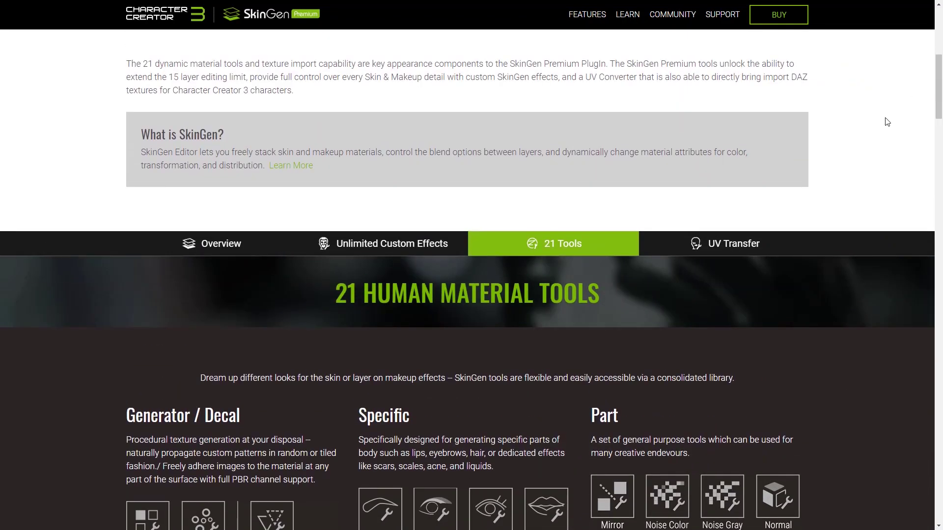
pyautogui.click(775, 249)
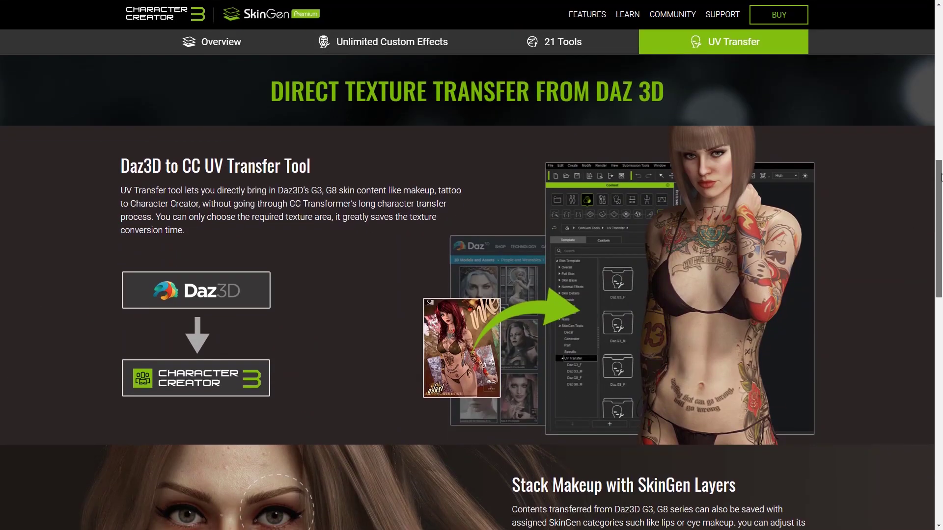
pyautogui.moveTo(940, 177); pyautogui.dragTo(940, 241)
pyautogui.moveTo(939, 258); pyautogui.dragTo(941, 343)
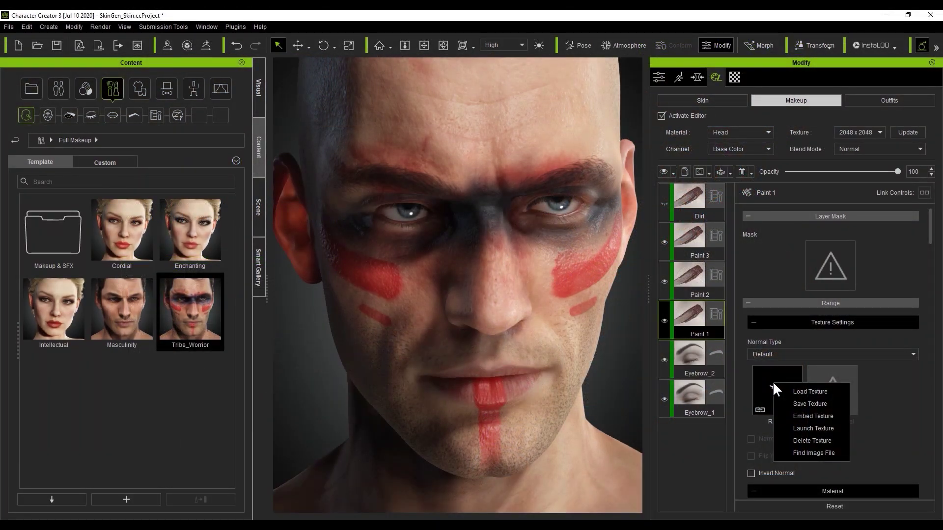
# - Launch Paint 1's texture externally, accepting the embed-image prompt with OK
pyautogui.click(839, 428)
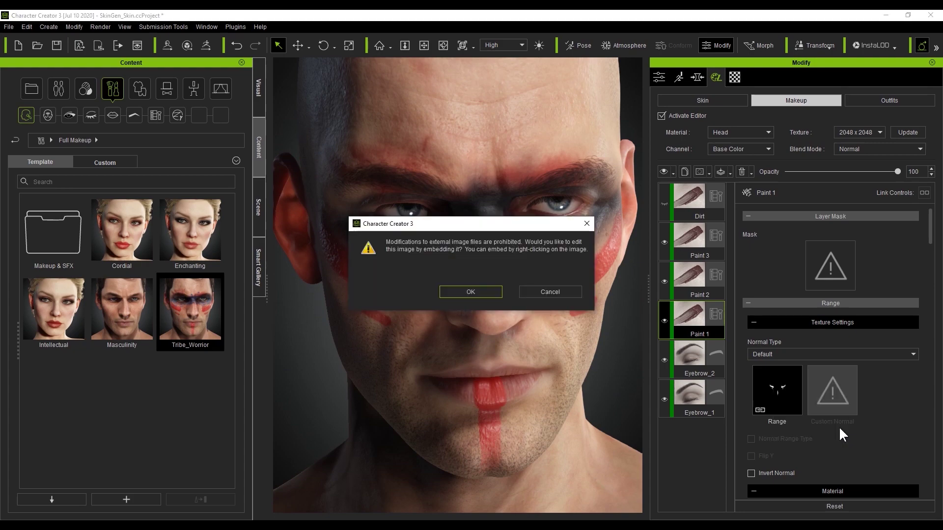
pyautogui.click(486, 295)
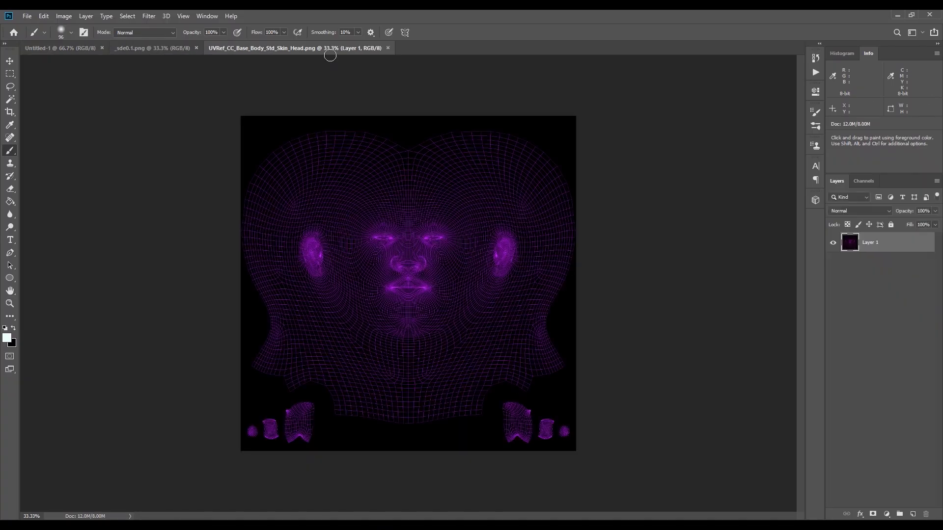
# - Drop the UVRef guide into _sde0.1.png as a semi-transparent layer and zoom to the upper face
pyautogui.moveTo(330, 55); pyautogui.dragTo(305, 131)
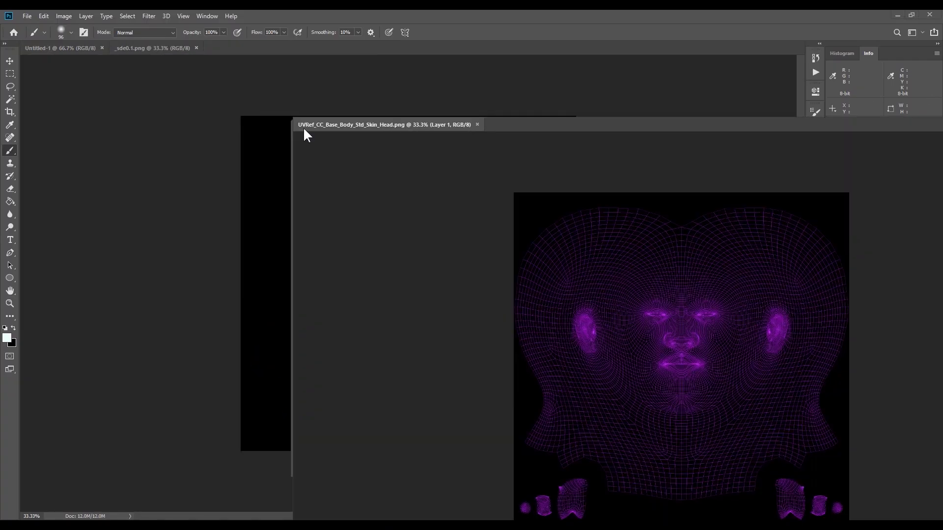
pyautogui.press('v')
pyautogui.moveTo(364, 193); pyautogui.dragTo(714, 200)
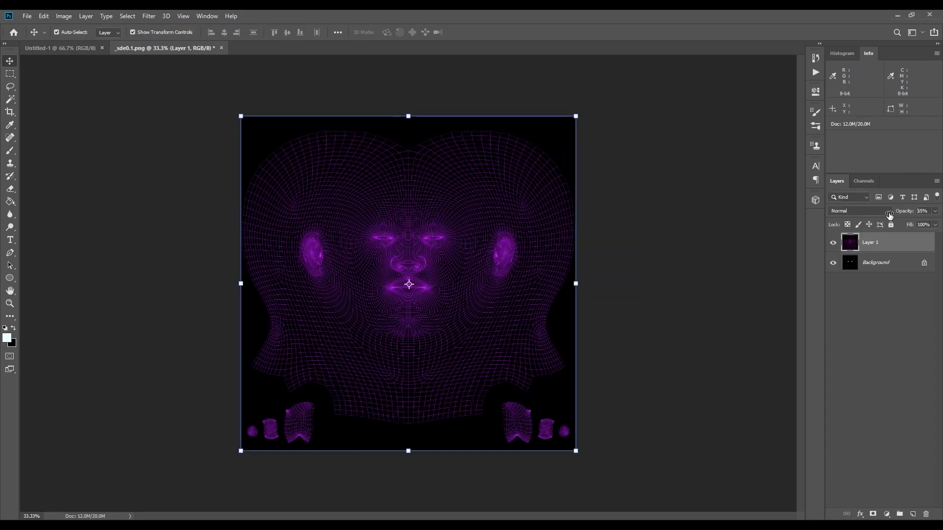
pyautogui.moveTo(890, 215); pyautogui.dragTo(881, 215)
pyautogui.keyDown('alt'); pyautogui.scroll(5, 336, 294); pyautogui.keyUp('alt')
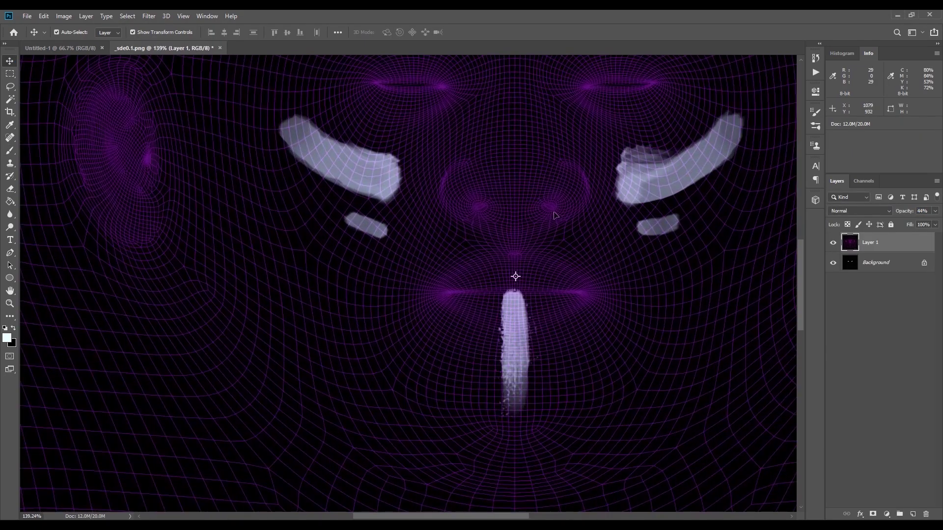
pyautogui.moveTo(555, 185); pyautogui.dragTo(486, 384)
# - Paint a soft vertical forehead stripe on the Background layer with a resized brush
pyautogui.press('b')
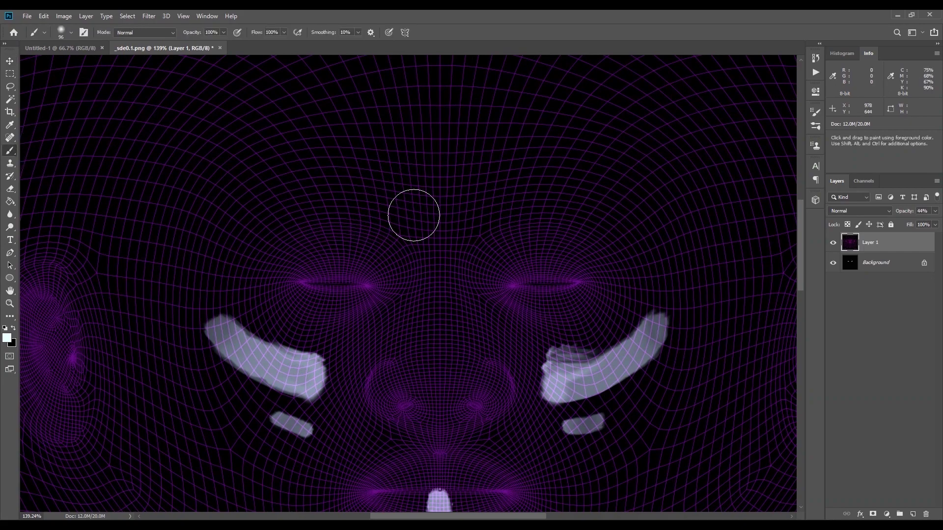
pyautogui.click(872, 273)
pyautogui.keyDown('alt'); pyautogui.moveTo(458, 216); pyautogui.dragTo(442, 216, button='right'); pyautogui.keyUp('alt')
pyautogui.moveTo(438, 211); pyautogui.dragTo(438, 116)
# - Fit the texture in view and delete the UV guide layer (Layer 1)
pyautogui.hotkey('ctrl', '0')
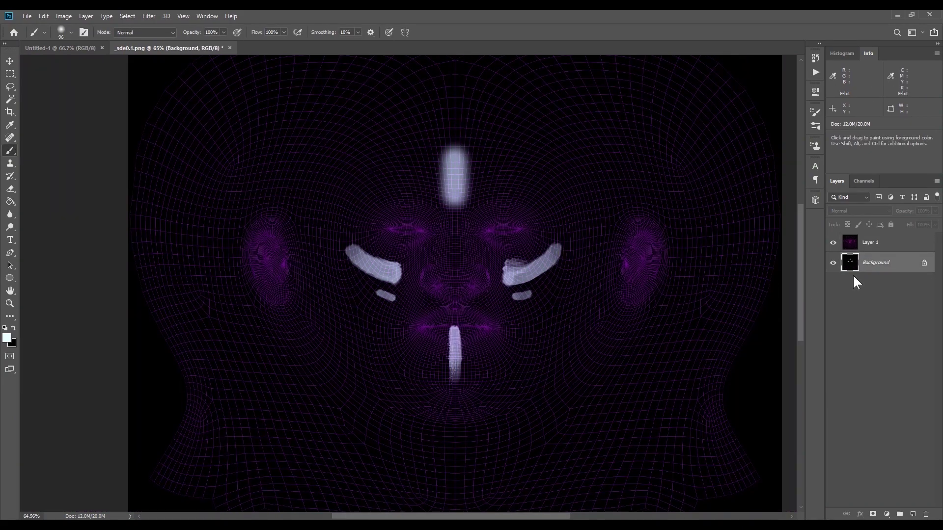
pyautogui.click(833, 242)
pyautogui.click(833, 242)
pyautogui.click(888, 247)
pyautogui.press('Delete')
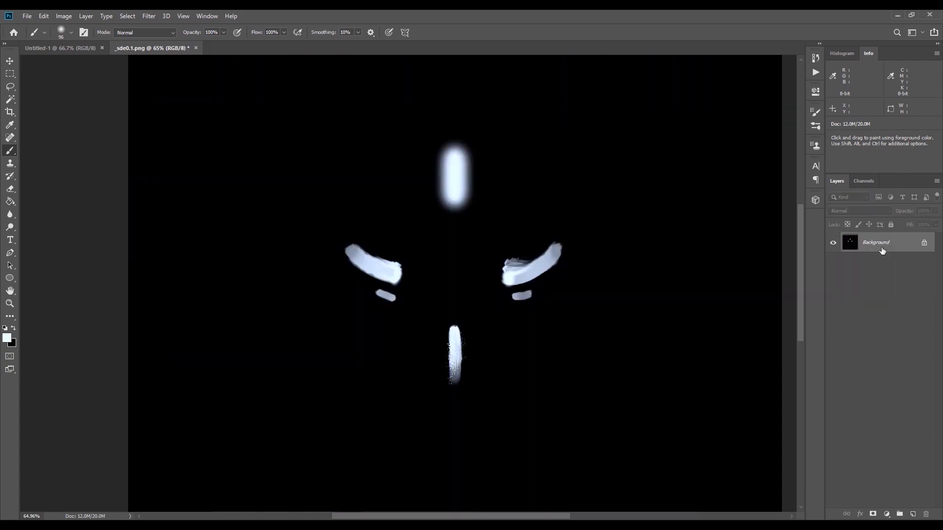
# - Save the edited texture with File > Save and minimize Photoshop
pyautogui.click(27, 15)
pyautogui.click(60, 115)
pyautogui.click(896, 15)
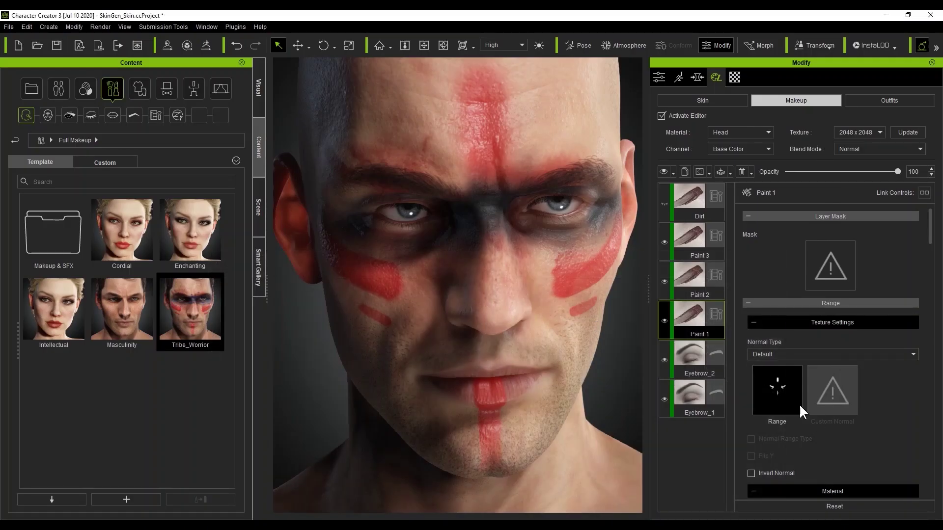
# - Change the Paint 1 colour to a brighter red
pyautogui.moveTo(933, 233); pyautogui.dragTo(932, 250)
pyautogui.click(759, 391)
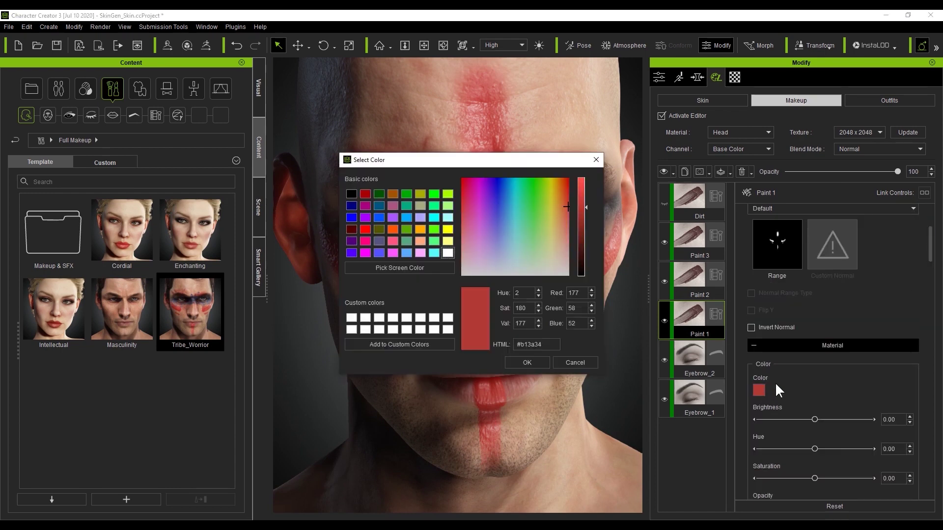
pyautogui.click(579, 194)
pyautogui.click(527, 362)
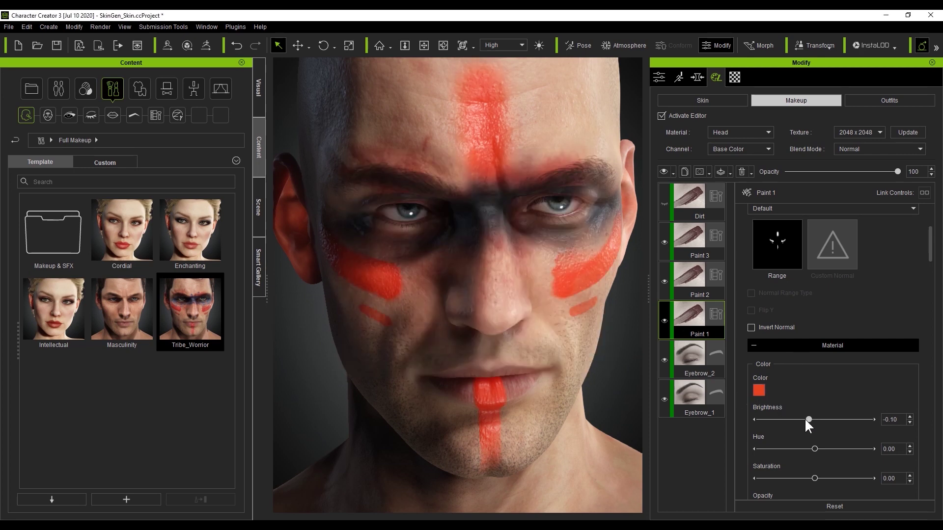
# - Set Paint 1 brightness to -0.17, roughness to 0.09 and range blur to 1.08
pyautogui.moveTo(805, 420); pyautogui.dragTo(804, 420)
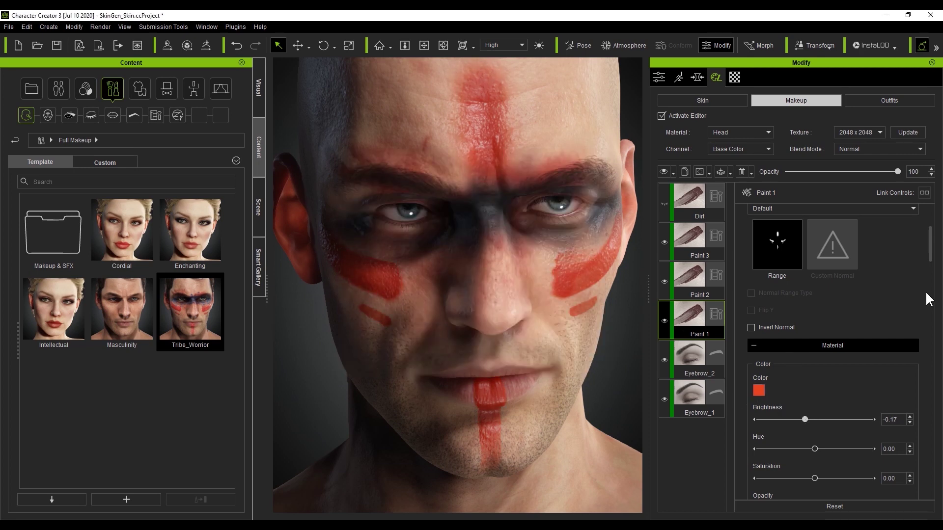
pyautogui.scroll(-4, 932, 270)
pyautogui.moveTo(772, 419)
pyautogui.mouseDown()
pyautogui.moveTo(784, 418)
pyautogui.moveTo(764, 417)
pyautogui.mouseUp()
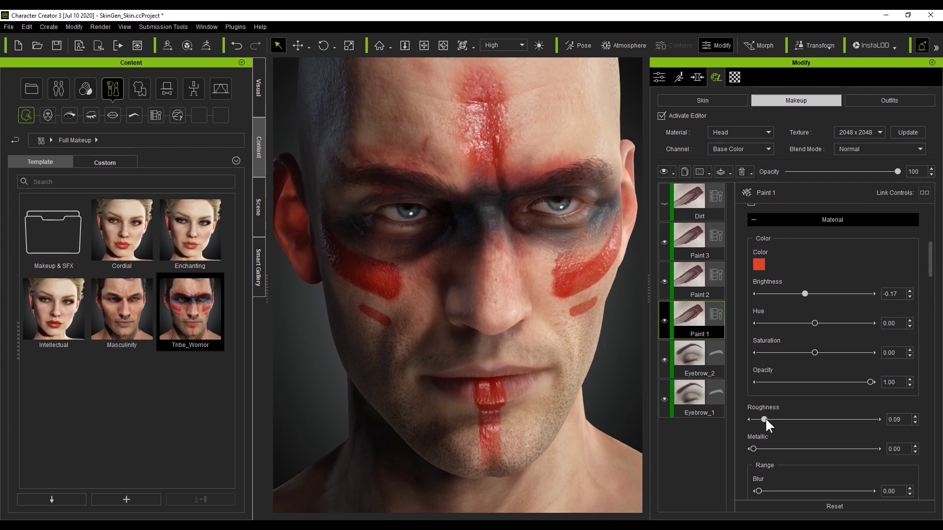
pyautogui.scroll(-4, 931, 297)
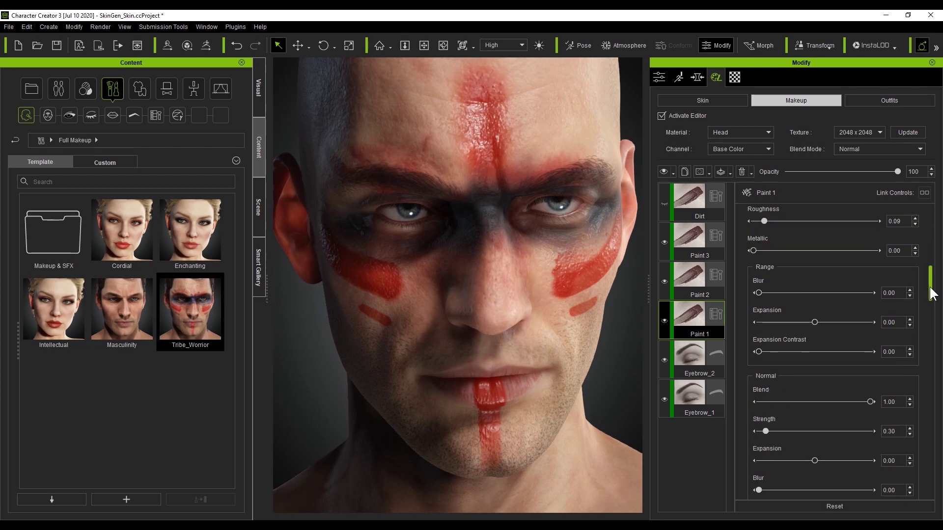
pyautogui.moveTo(764, 293); pyautogui.dragTo(763, 292)
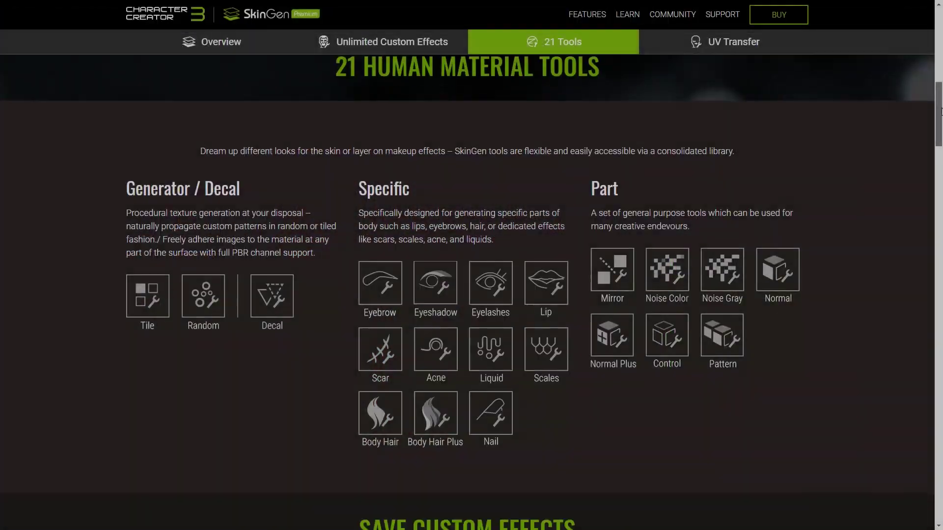
# - Scroll the SkinGen Premium page and jump to its UV Transfer section
pyautogui.scroll(-3, 940, 128)
pyautogui.moveTo(940, 128); pyautogui.dragTo(940, 61)
pyautogui.click(775, 248)
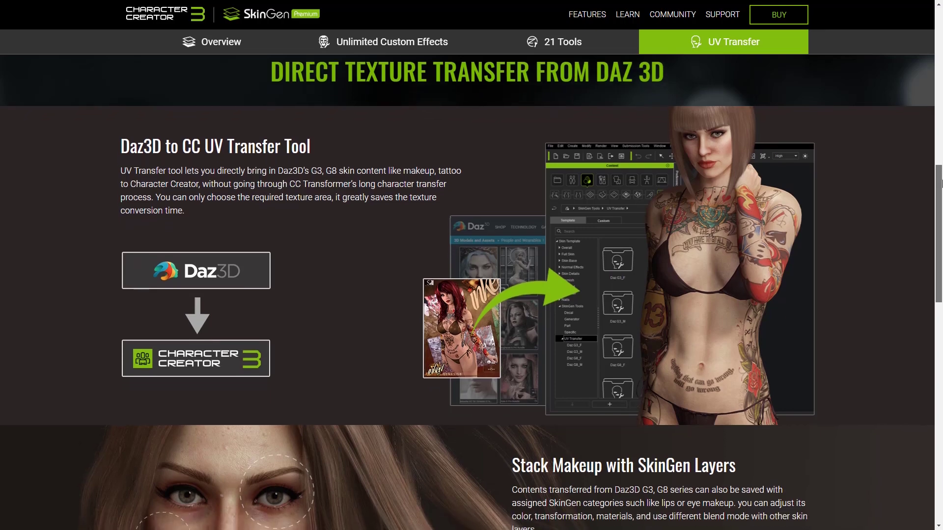
pyautogui.scroll(-2, 940, 177)
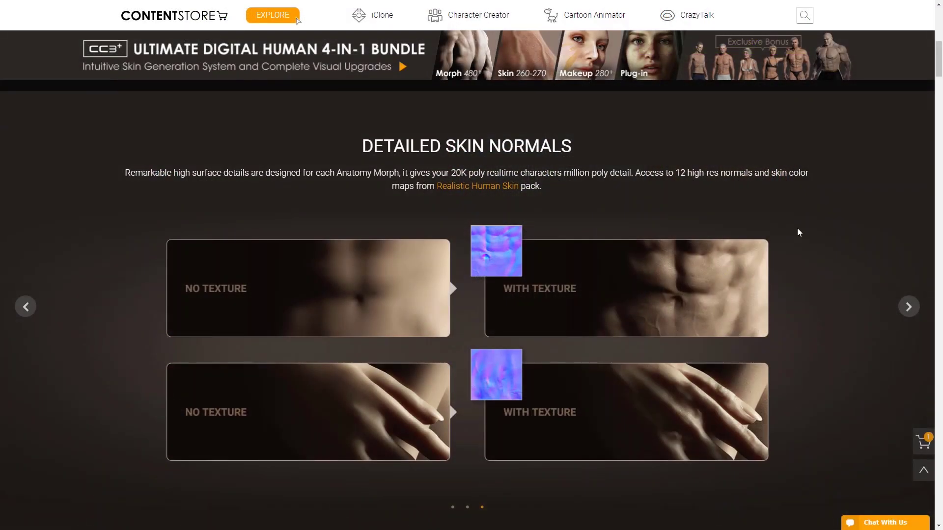
# - Scroll through the Ultimate Morphs feature sections to the Realistic Human Skin gallery
pyautogui.scroll(-8, 855, 240)
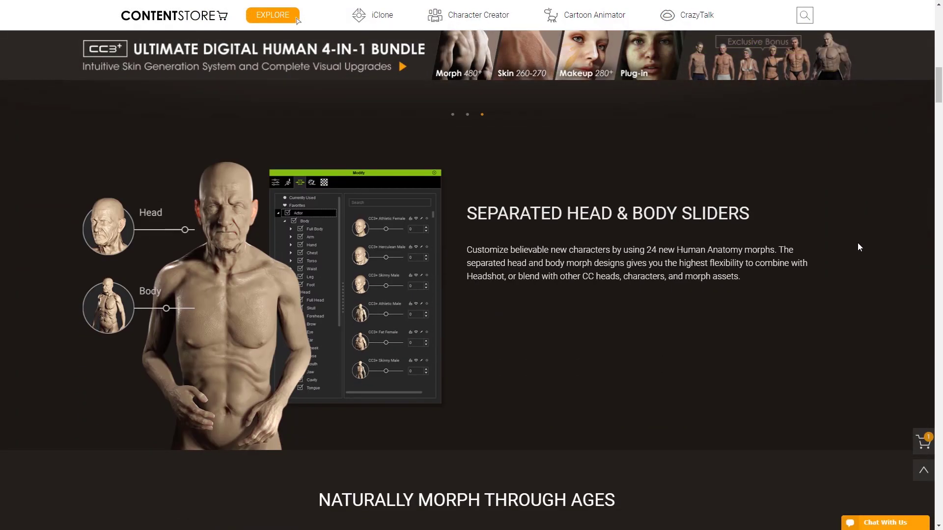
pyautogui.scroll(-7, 852, 248)
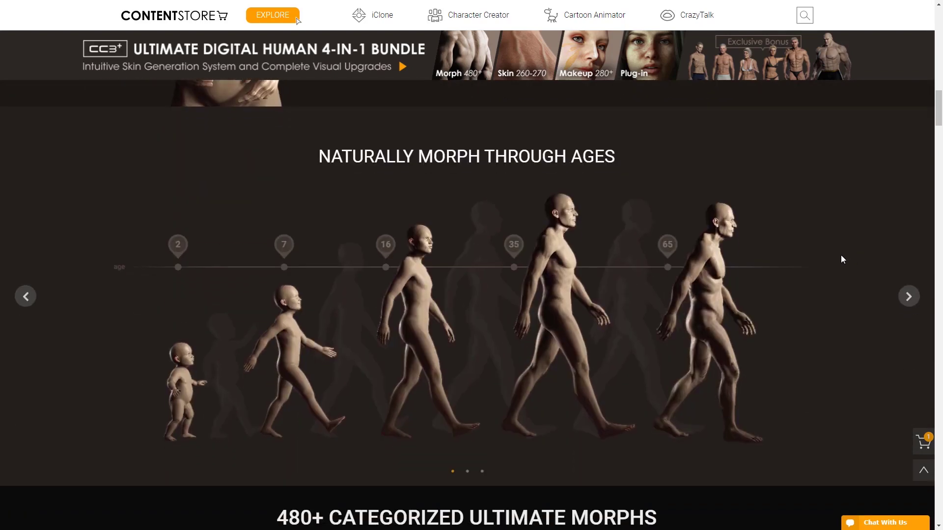
pyautogui.scroll(-8, 841, 259)
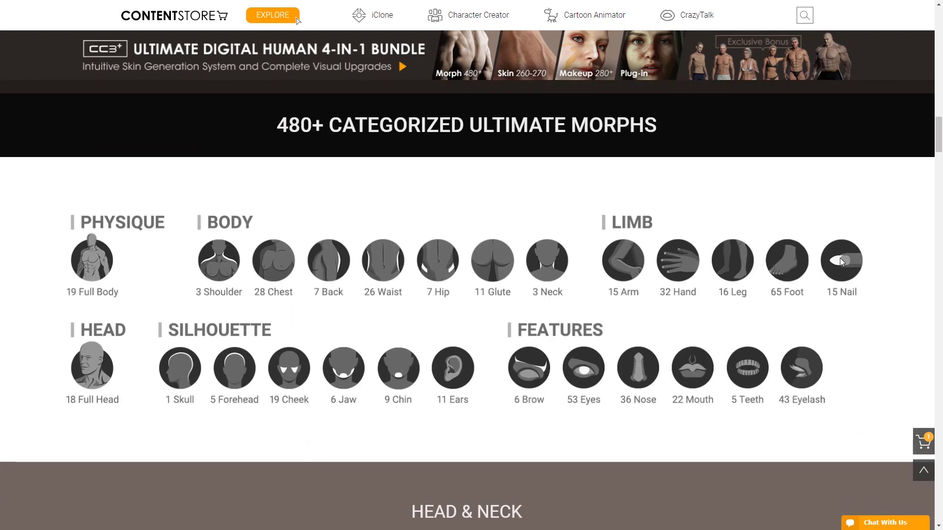
pyautogui.scroll(-7, 873, 316)
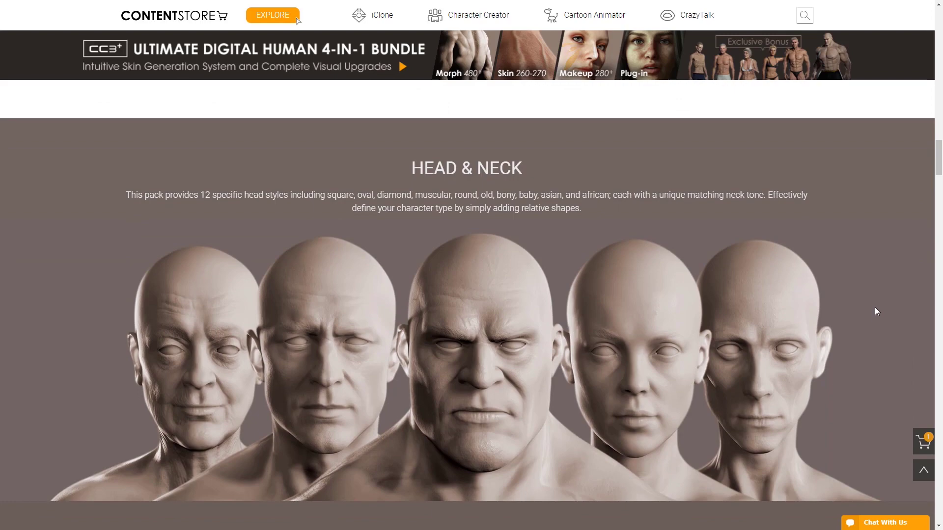
pyautogui.scroll(-8, 873, 290)
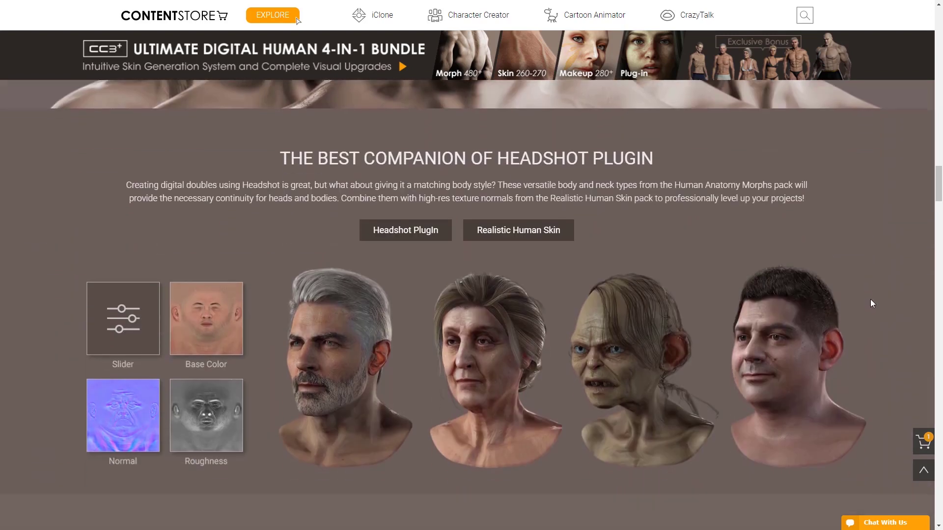
pyautogui.scroll(-8, 870, 300)
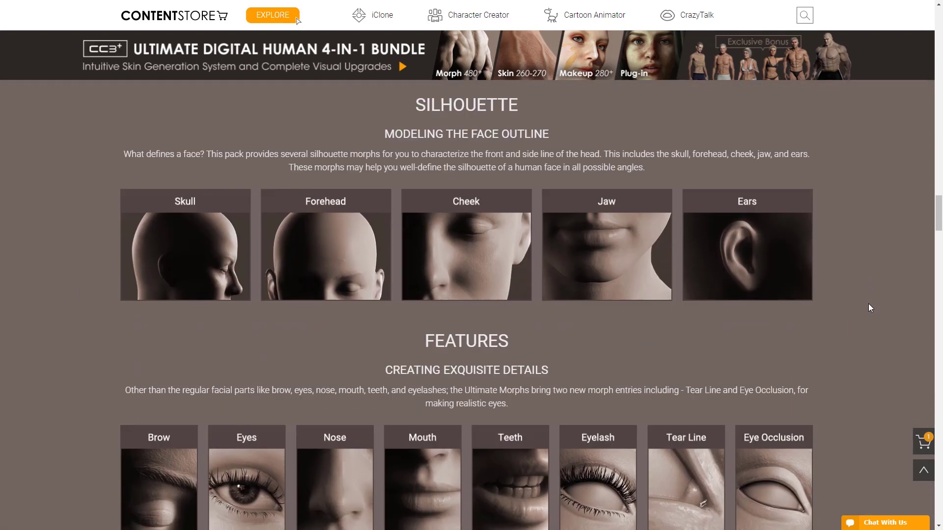
pyautogui.scroll(-15, 868, 308)
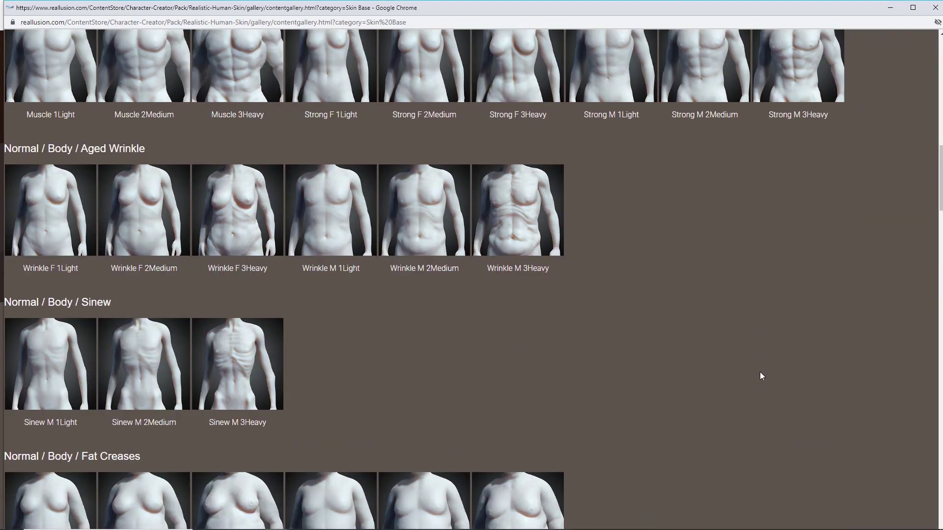
# - Browse the gallery's skin samples, then its Hair & Scalp and Nails texture categories
pyautogui.scroll(-20, 759, 373)
pyautogui.scroll(20, 758, 375)
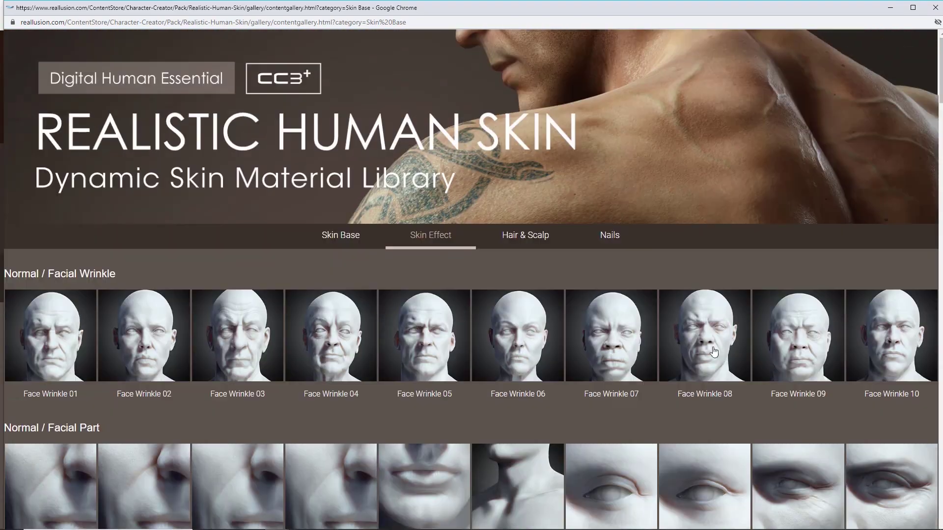
pyautogui.click(535, 237)
pyautogui.scroll(-14, 764, 353)
pyautogui.scroll(9, 761, 352)
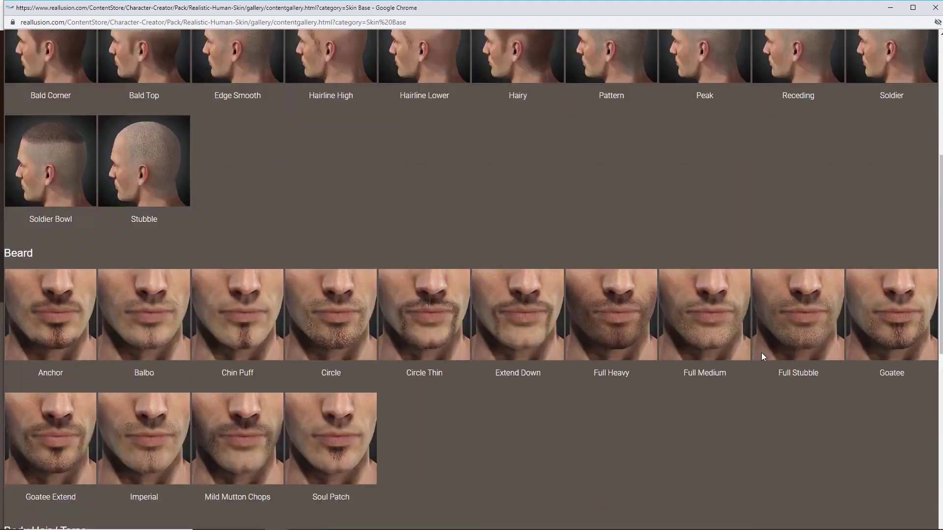
pyautogui.scroll(6, 761, 353)
pyautogui.click(614, 241)
pyautogui.scroll(-5, 673, 314)
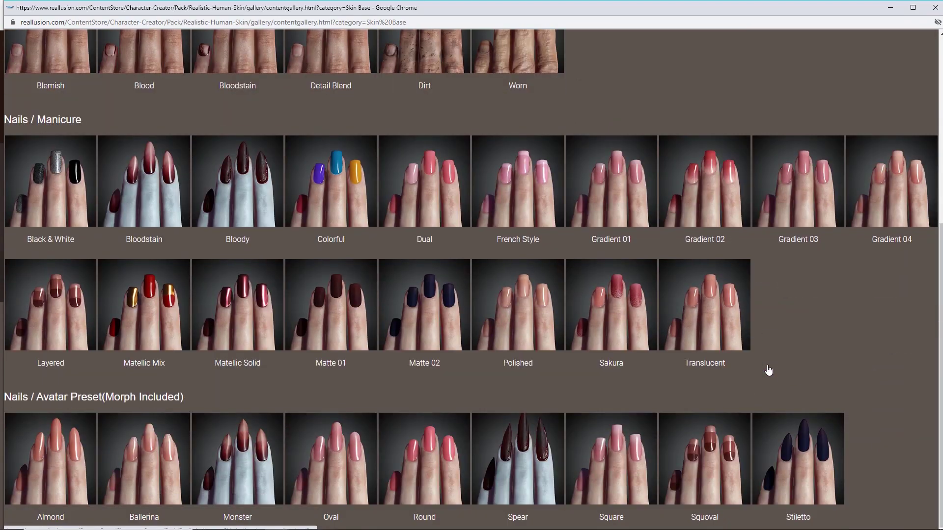
pyautogui.scroll(6, 769, 370)
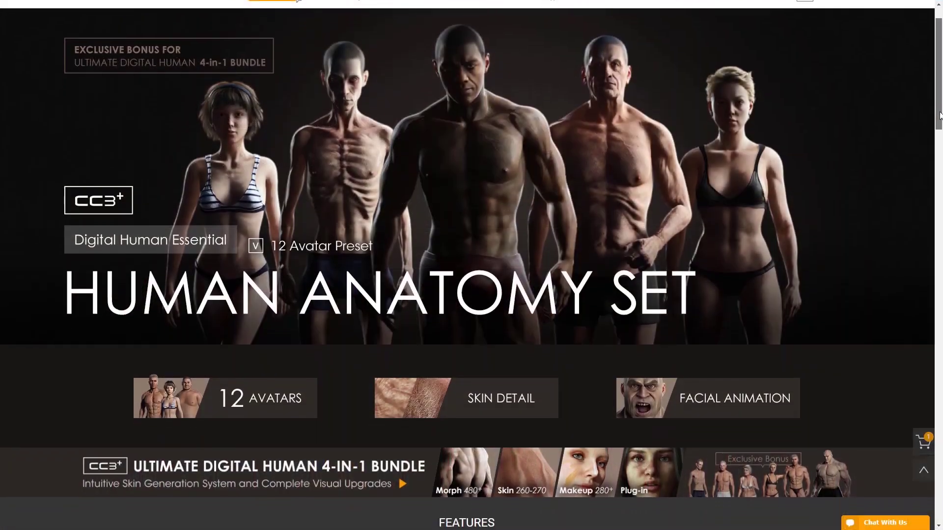
# - Scroll the Human Anatomy Set page down past avatars and skin detail to the expression settings
pyautogui.scroll(-1, 939, 115)
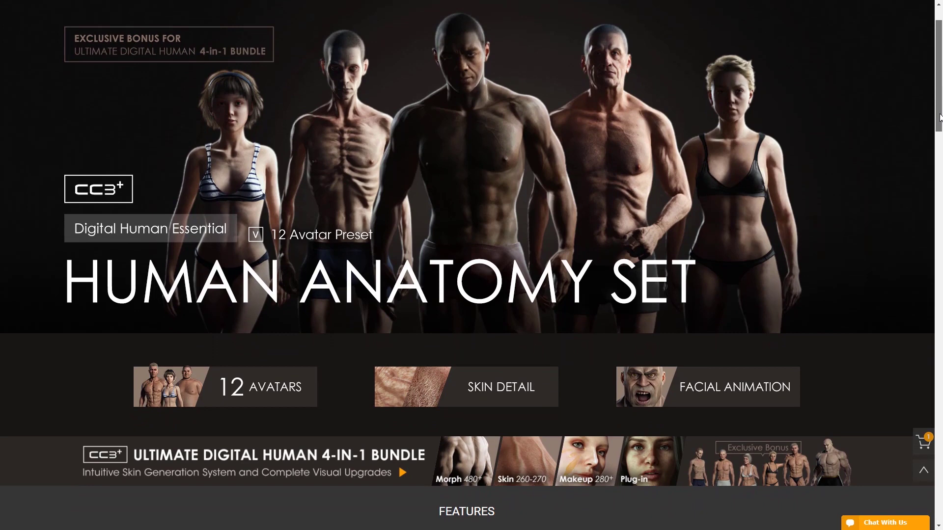
pyautogui.moveTo(939, 116); pyautogui.dragTo(939, 351)
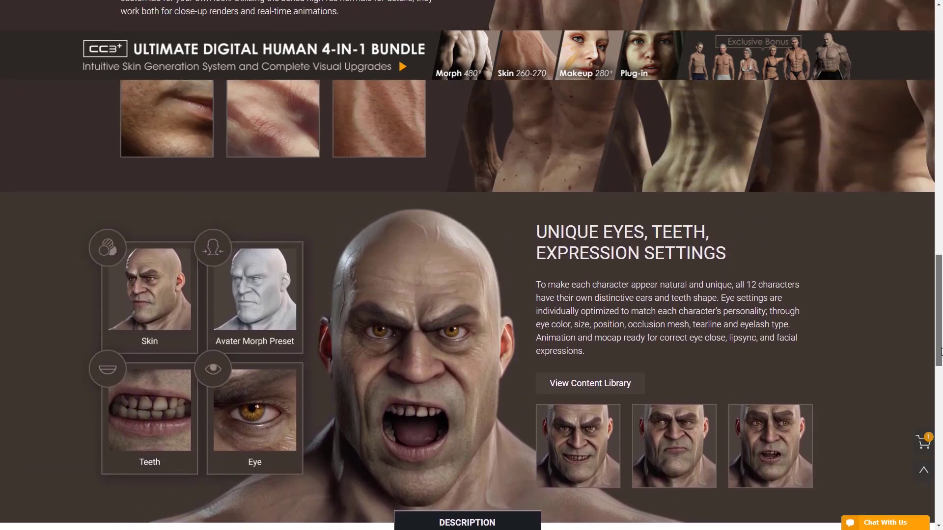